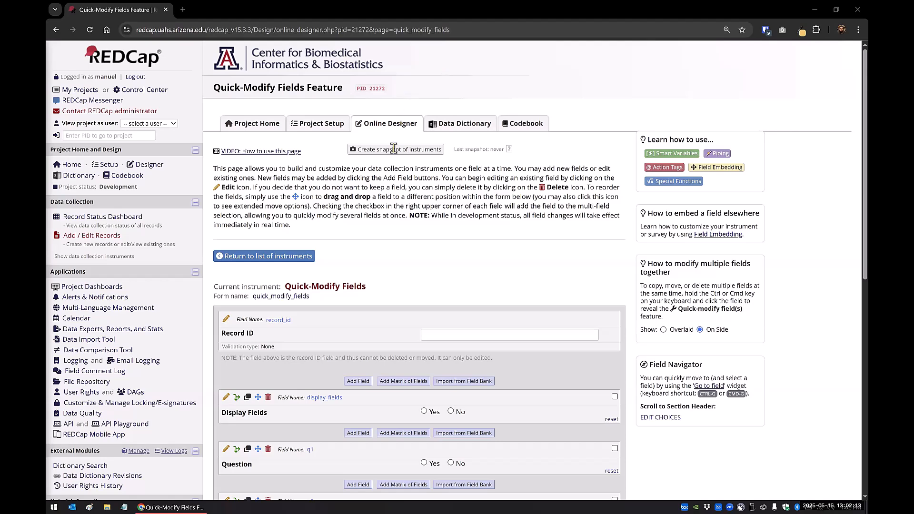
- Select the display_fields, q1, q2 and q3 fields together, and dismiss the Quick-modify field(s) panel to clear the selection
scroll(366, 160, down, 4)
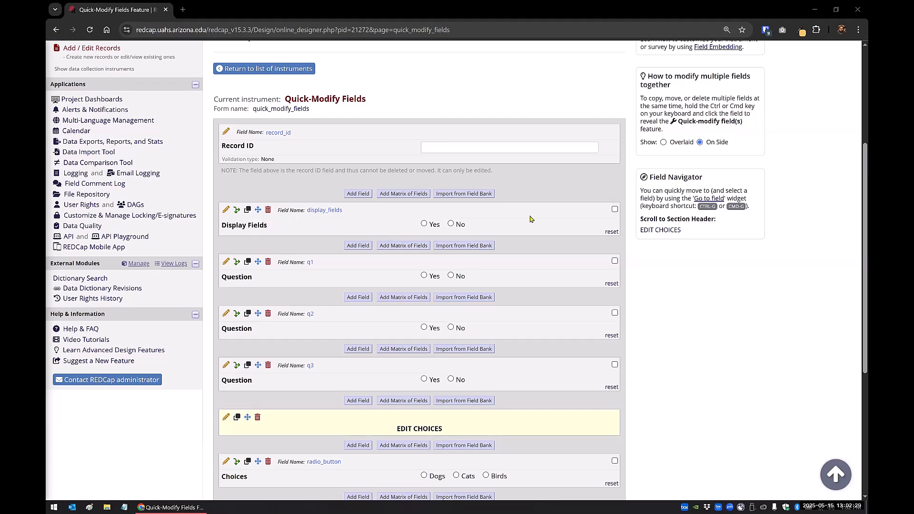
click(615, 210)
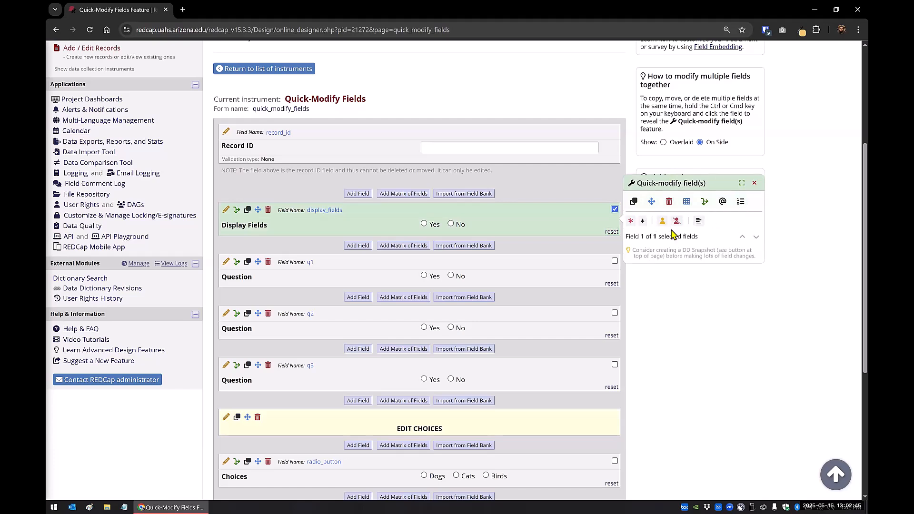
click(615, 262)
click(615, 313)
click(614, 365)
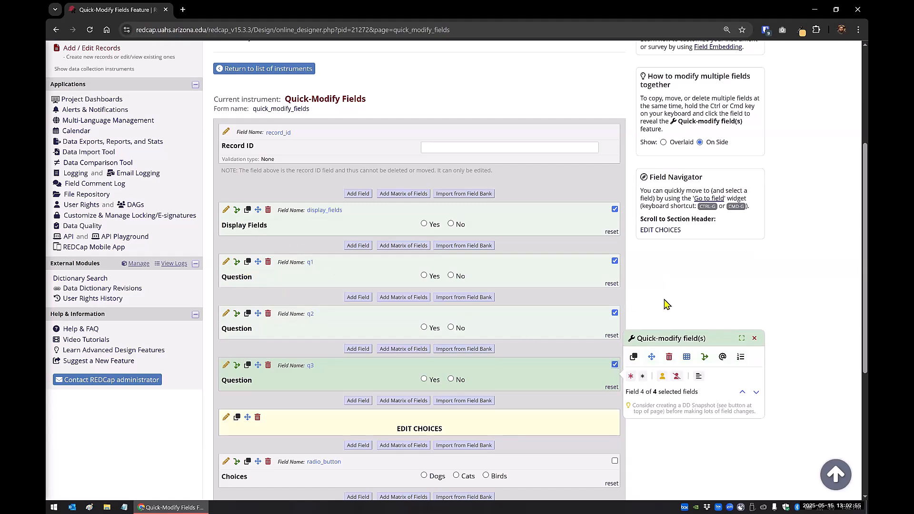
click(754, 338)
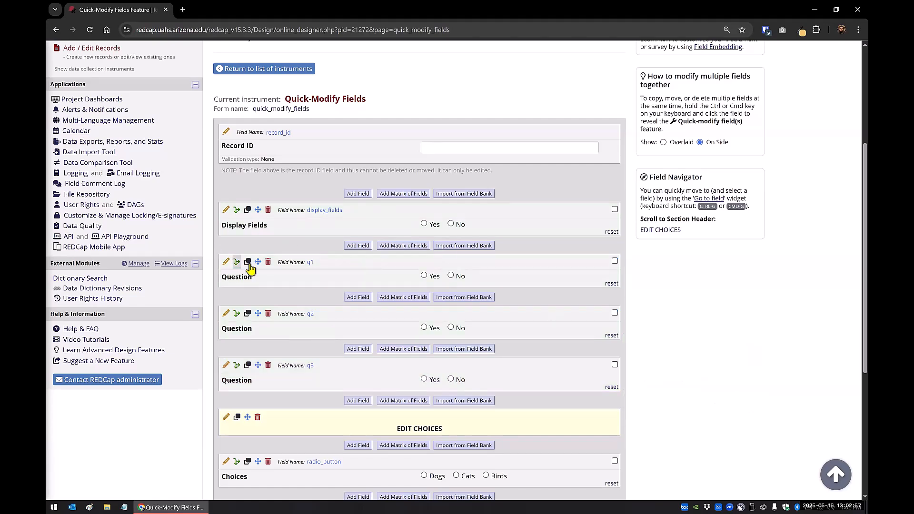
- Copy the q1 field and move the new q4 field below q3, just above the EDIT CHOICES section header
mouse_move(257, 262)
mouse_down()
mouse_move(256, 239)
mouse_move(252, 255)
mouse_up()
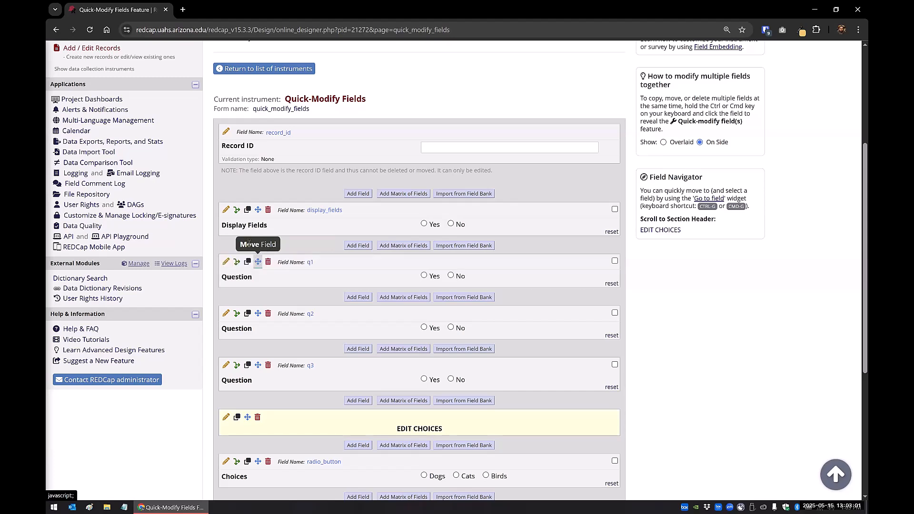
click(247, 263)
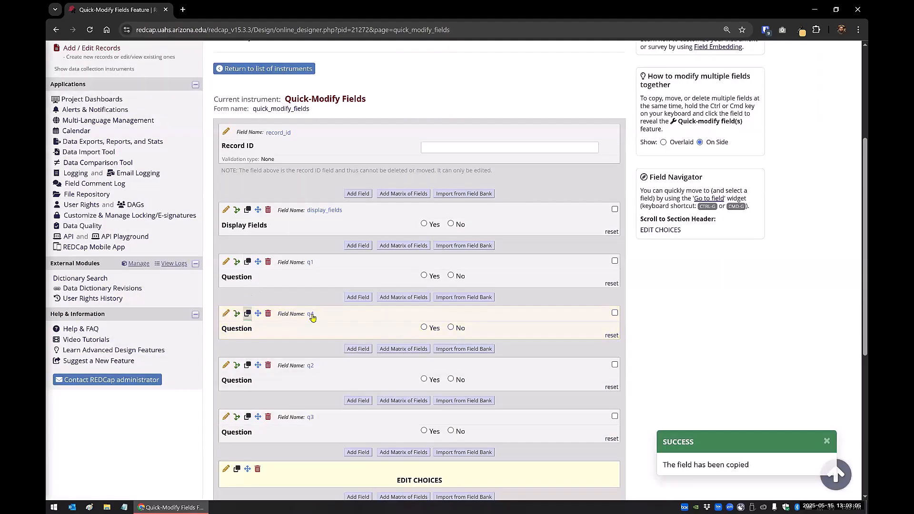
scroll(298, 239, down, 3)
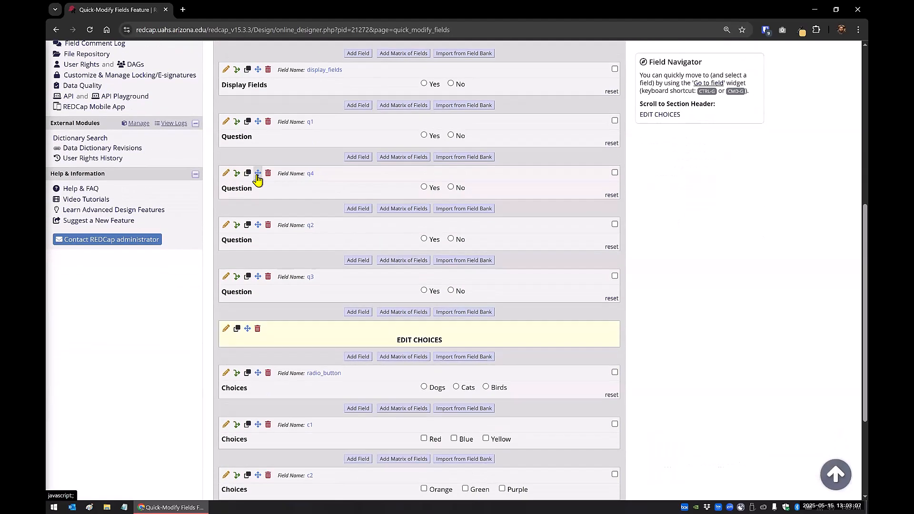
drag(258, 178, 267, 302)
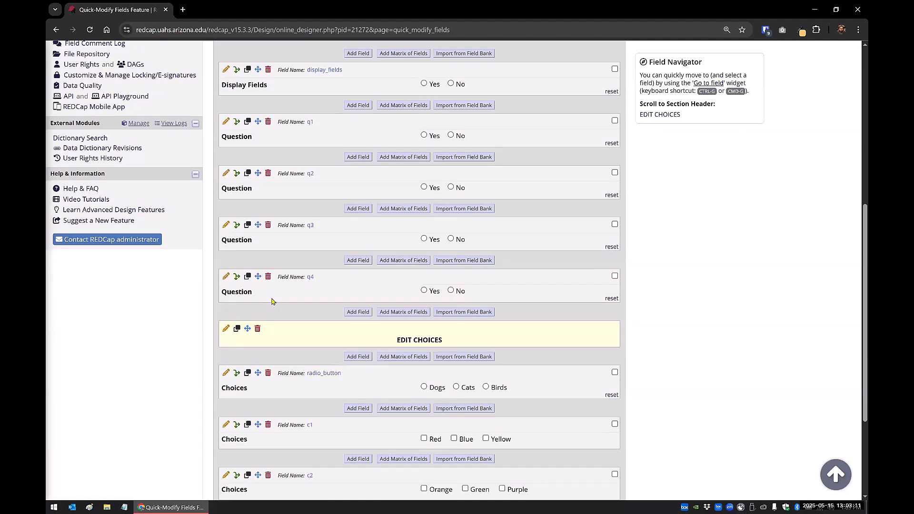
- Select the display_fields field to see the Quick-modify field(s) panel in its On Side position, and dismiss the panel
scroll(309, 266, up, 1)
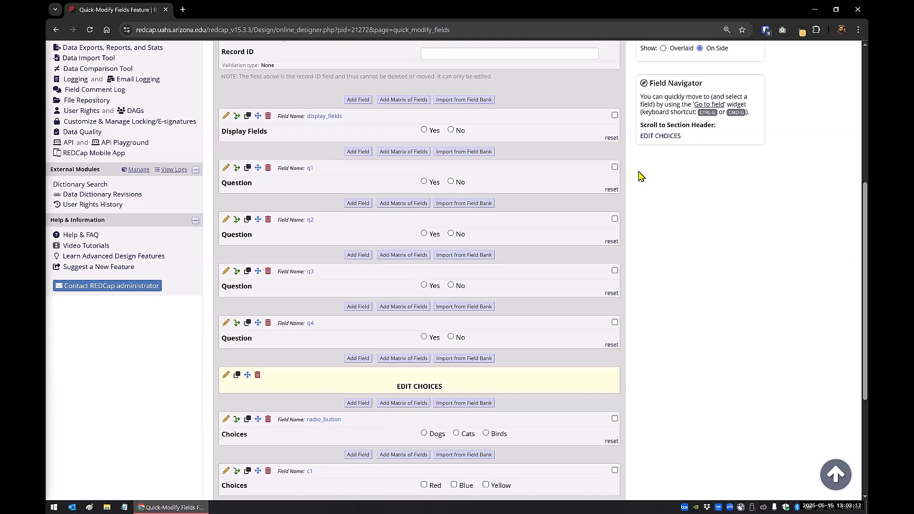
scroll(640, 176, up, 1)
scroll(640, 177, up, 2)
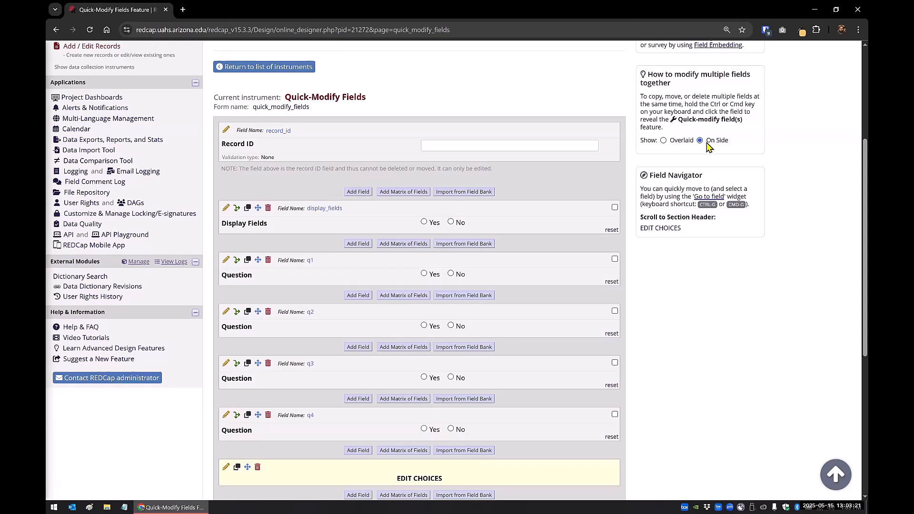
click(615, 207)
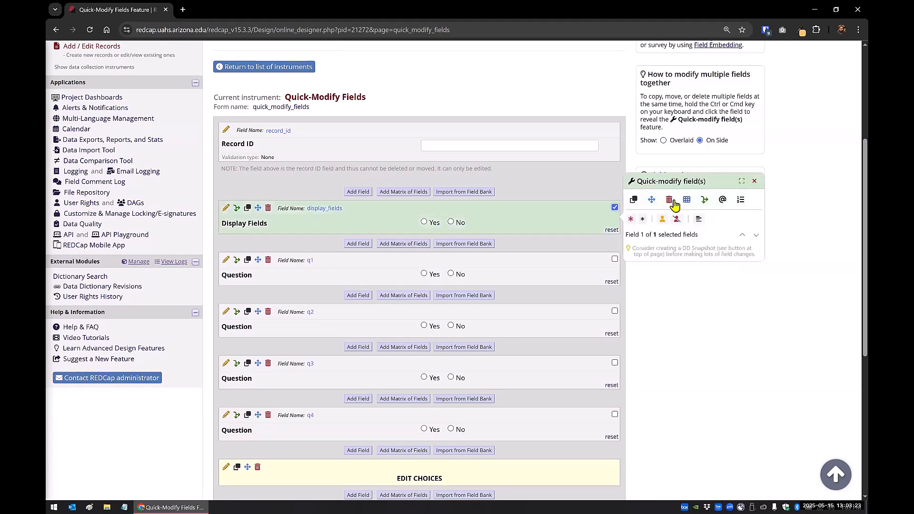
click(755, 182)
- Set the Quick-modify display to Overlaid, select display_fields, q1 and q2 to try it, and deselect all three fields
click(663, 140)
click(615, 208)
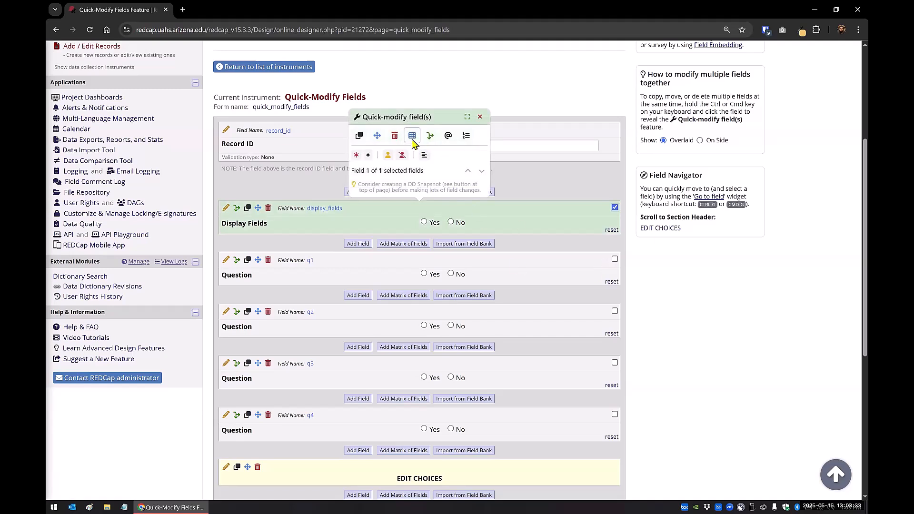
click(614, 258)
click(614, 310)
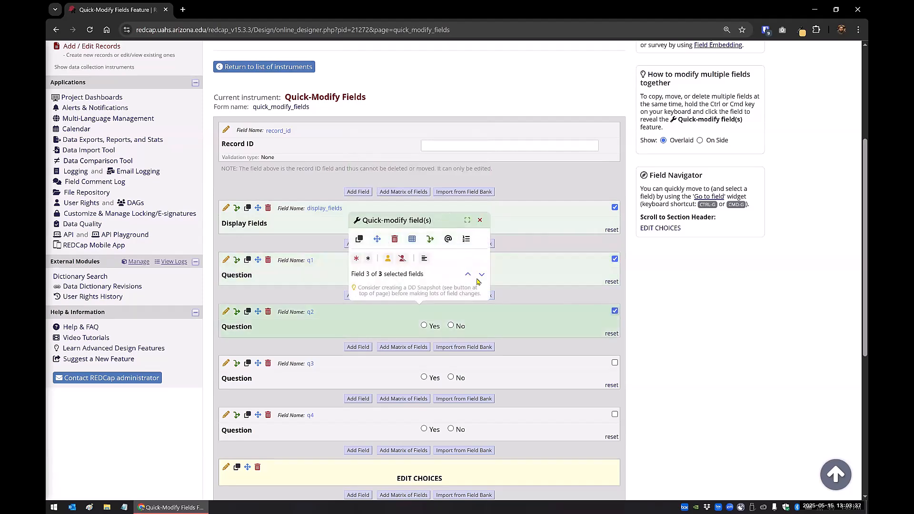
scroll(417, 178, down, 2)
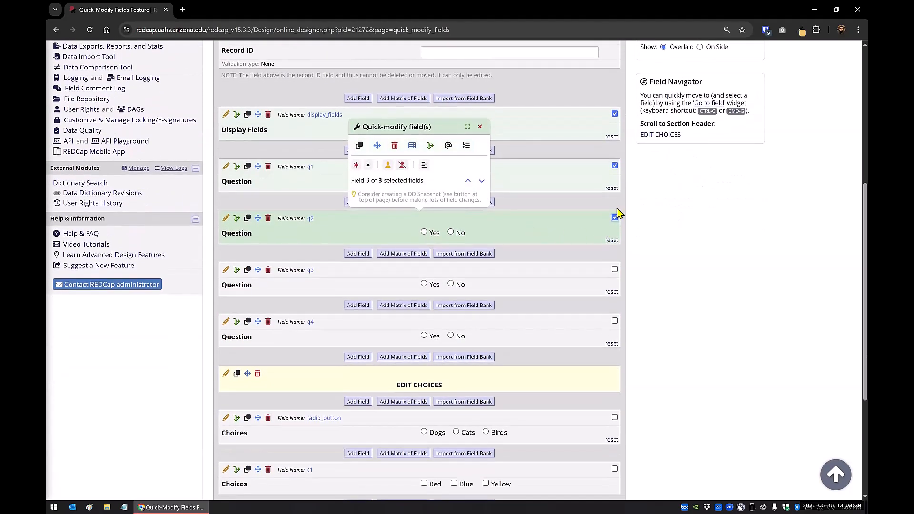
click(614, 113)
click(615, 166)
click(629, 199)
- Set the Quick-modify display back to On Side, try it on display_fields and q1, and clear the selection
scroll(657, 151, up, 2)
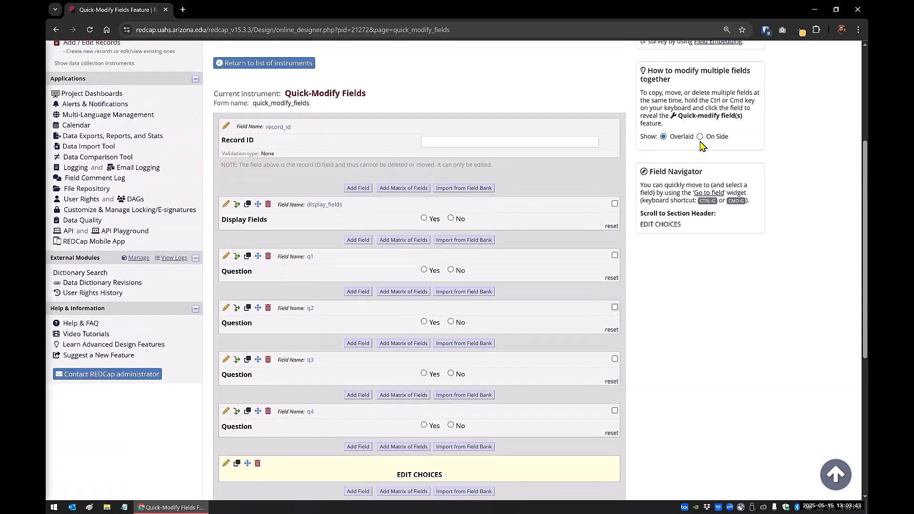
click(700, 141)
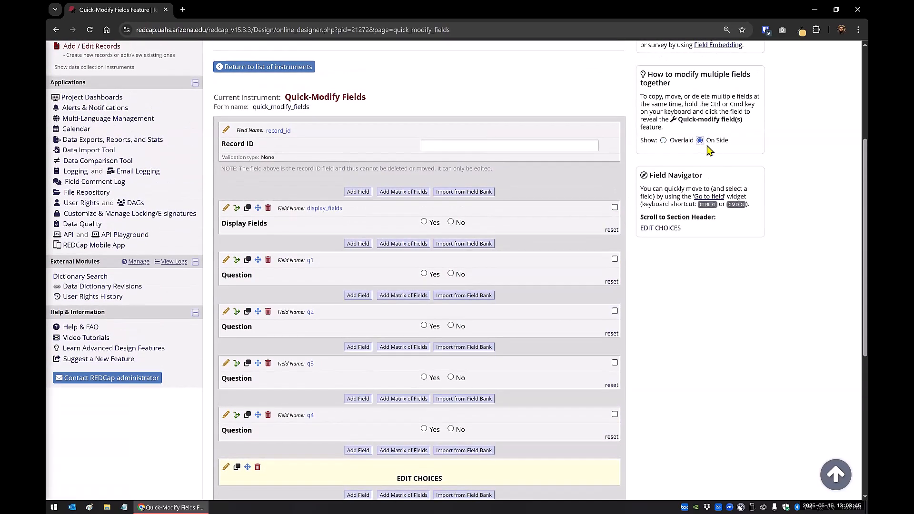
click(614, 208)
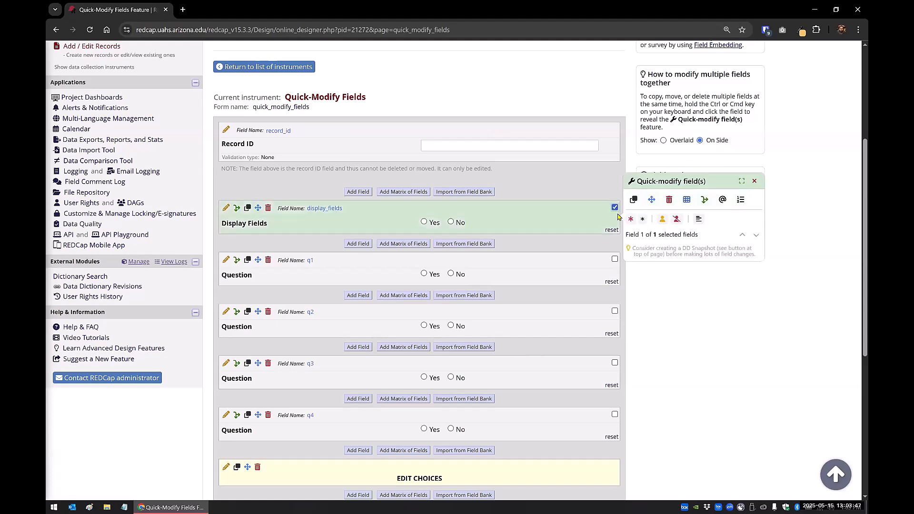
click(614, 259)
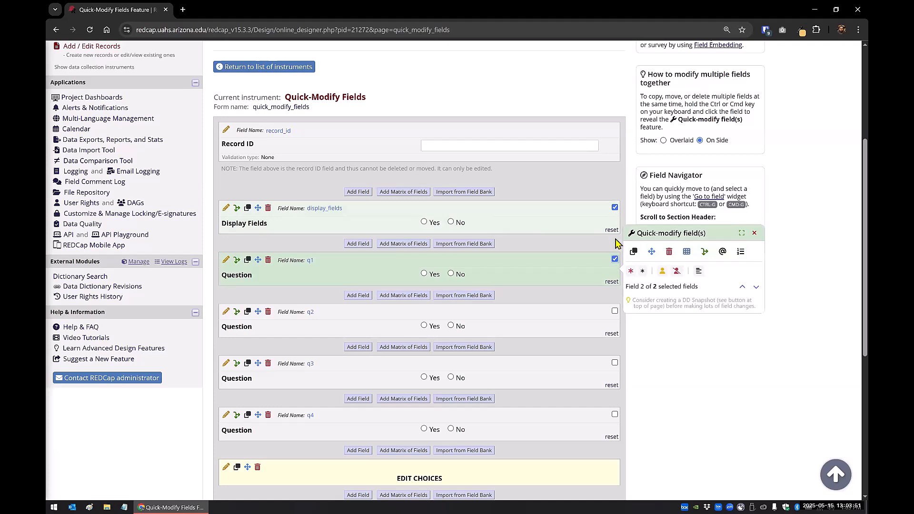
click(755, 233)
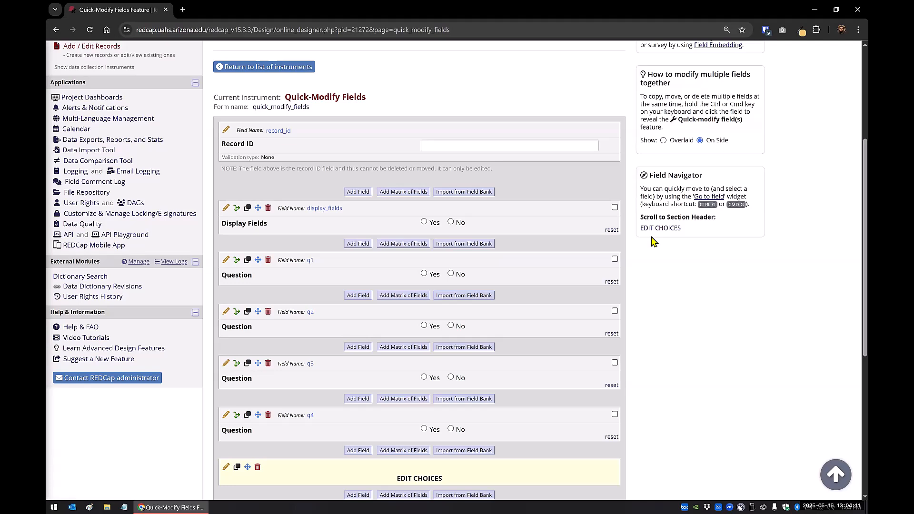
- Select the five fields display_fields, q1, q2, q3 and q4 together for quick modification
click(614, 207)
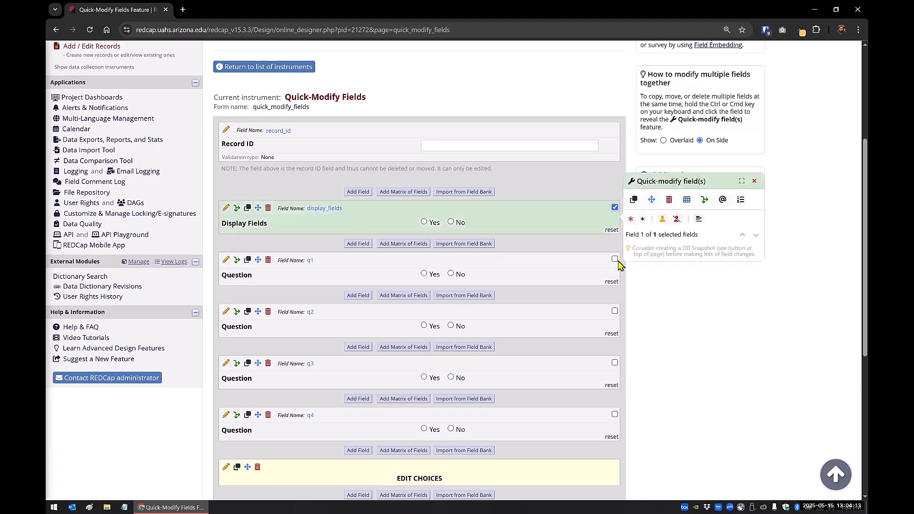
click(615, 258)
click(615, 311)
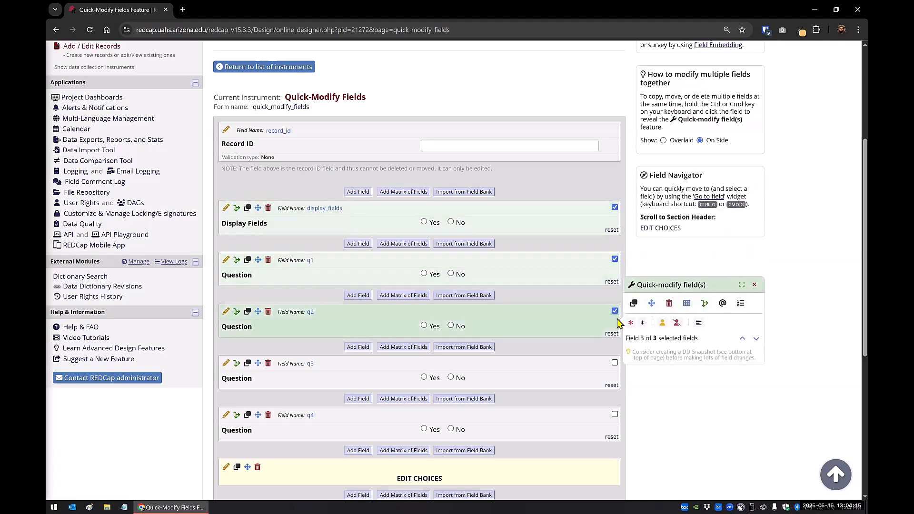
click(615, 363)
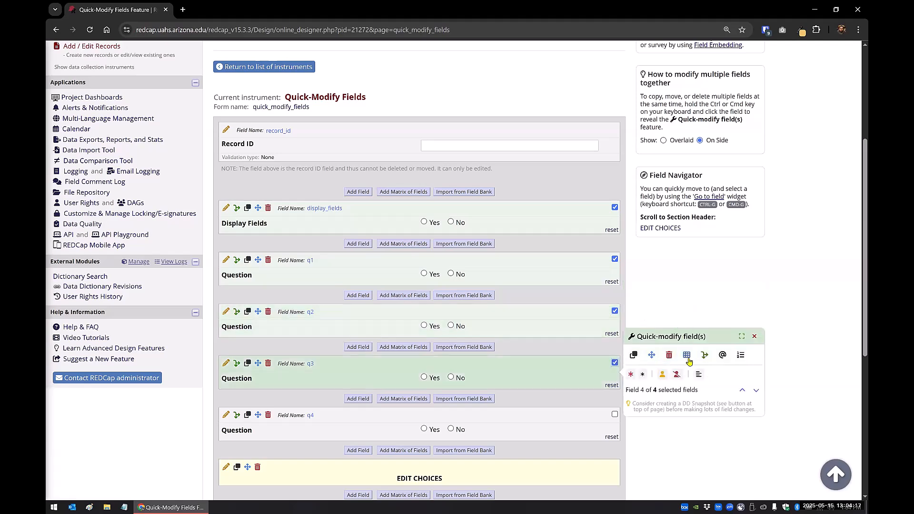
scroll(659, 311, down, 2)
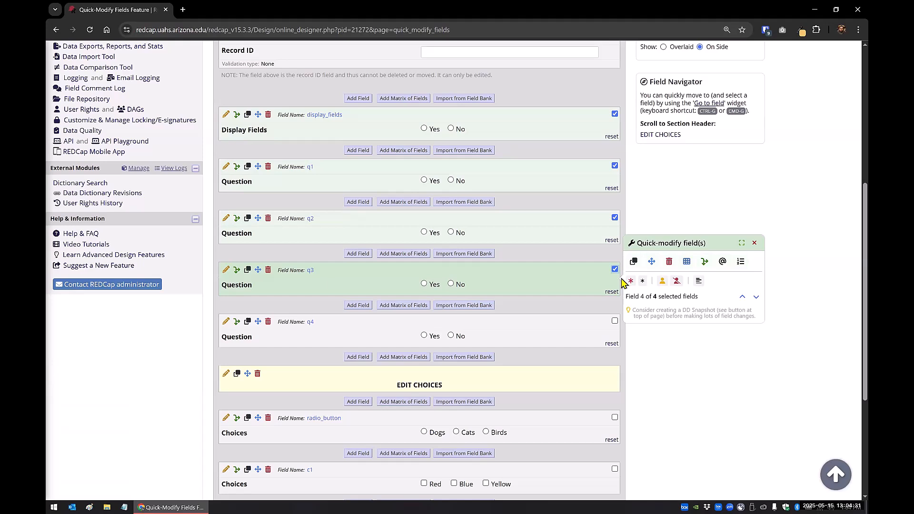
click(615, 321)
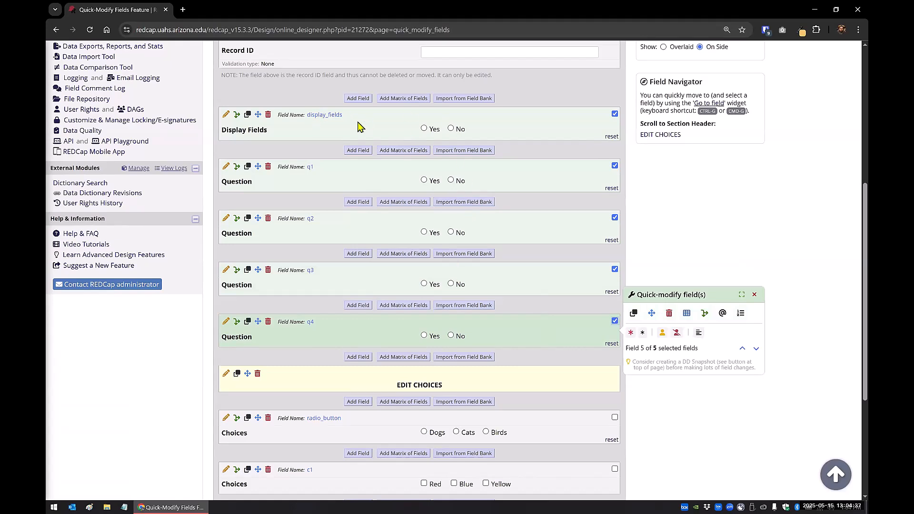
- Step upward through the selected fields from q4 to display_fields, and continue cycling past both ends of the selection
click(743, 348)
click(743, 297)
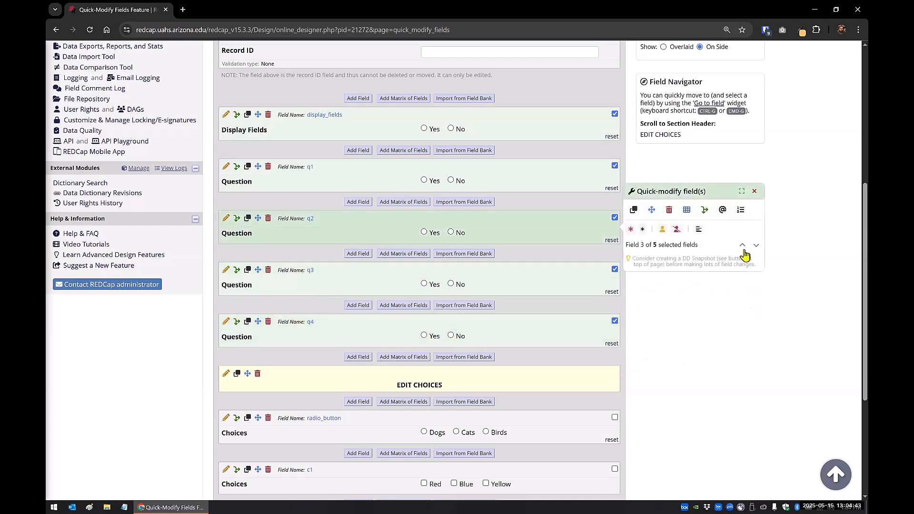
click(743, 250)
click(744, 196)
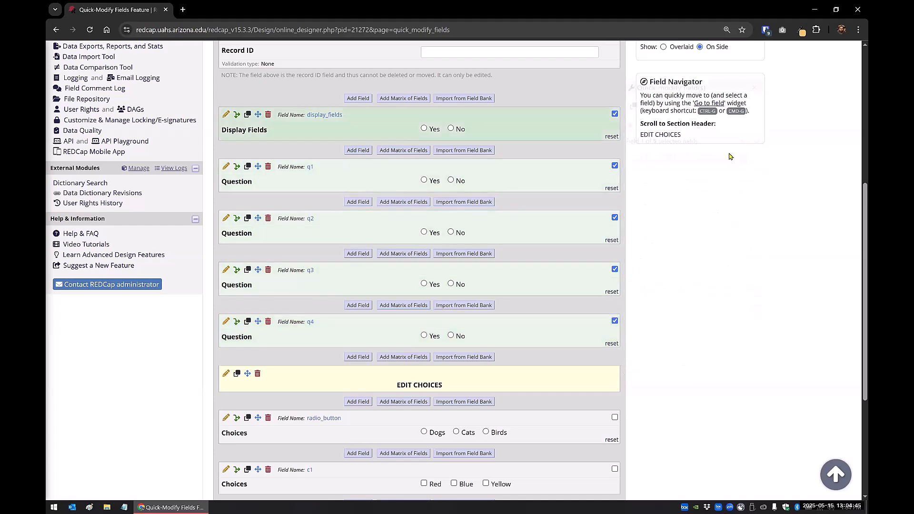
click(742, 142)
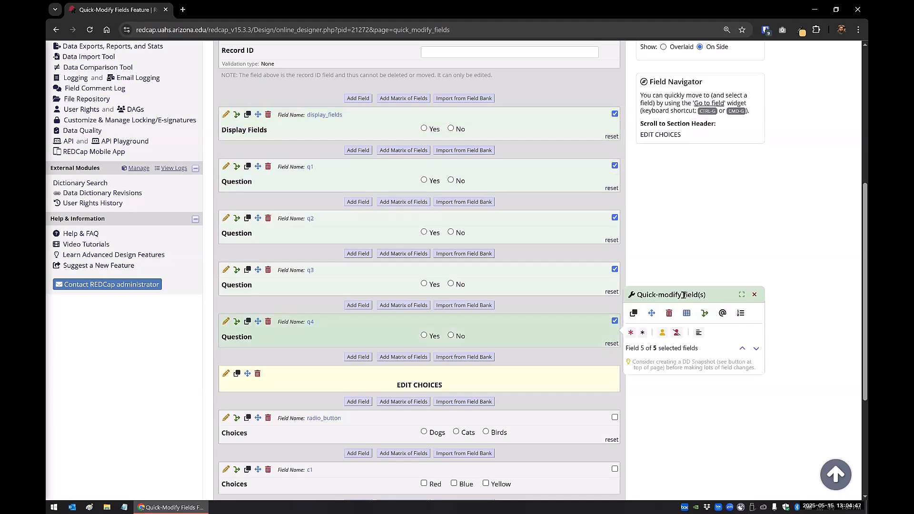
click(756, 348)
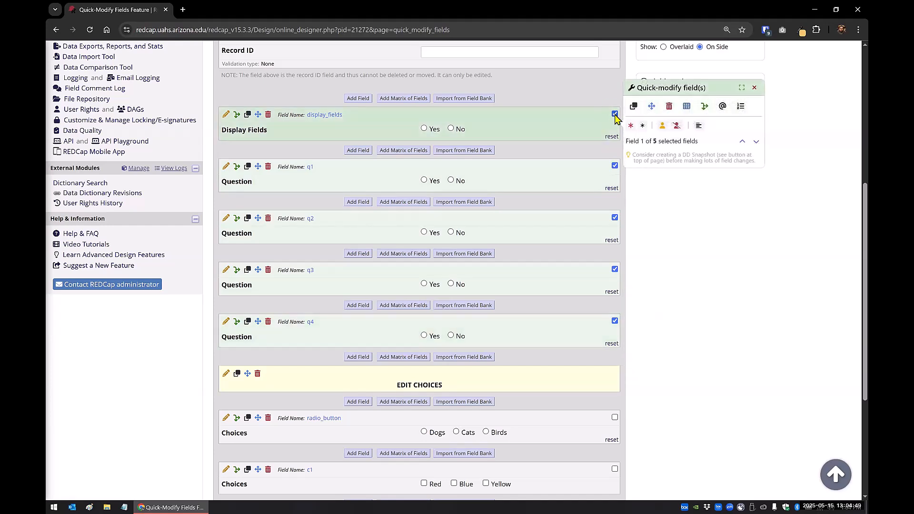
- Deselect and reselect q4, step back through the selected fields to q1, and dismiss the Quick-modify panel
click(615, 320)
click(615, 321)
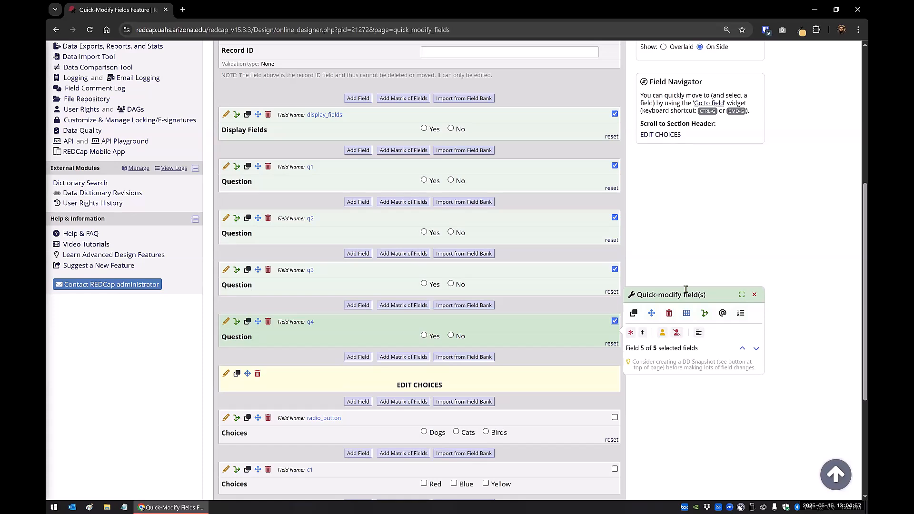
click(742, 348)
click(742, 297)
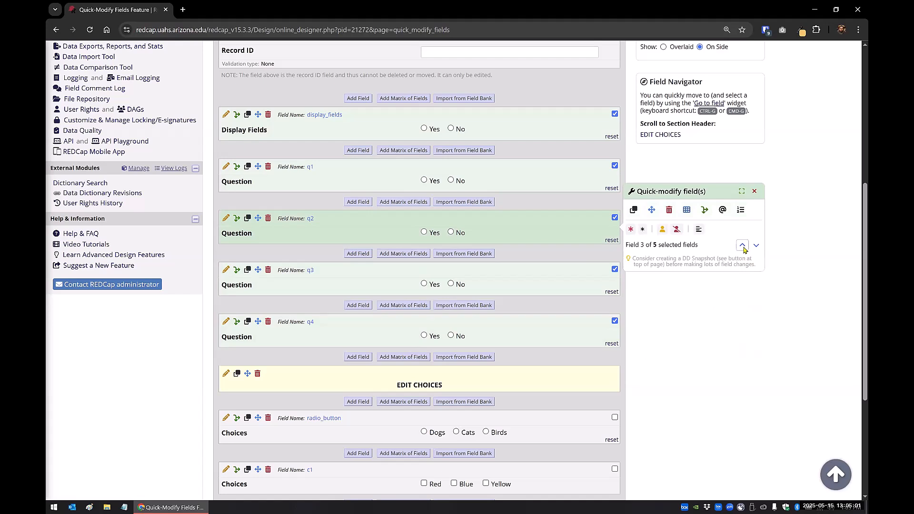
click(743, 245)
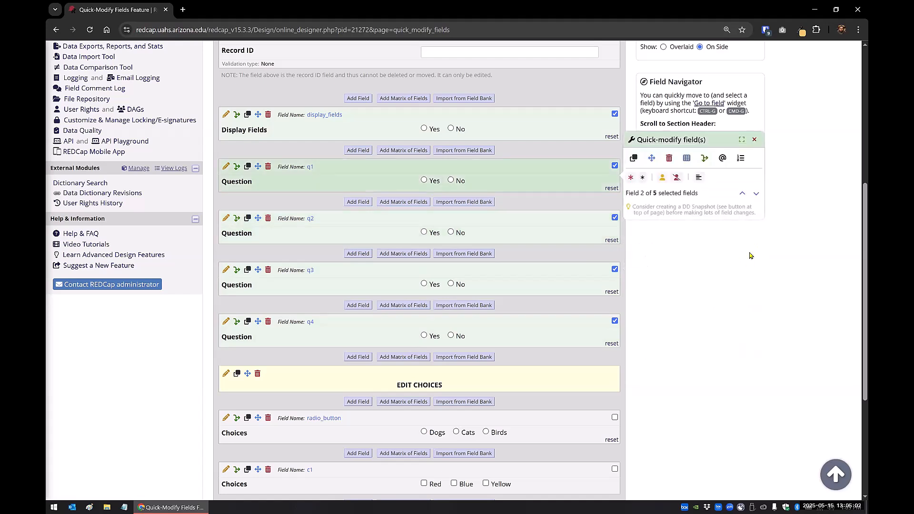
click(755, 140)
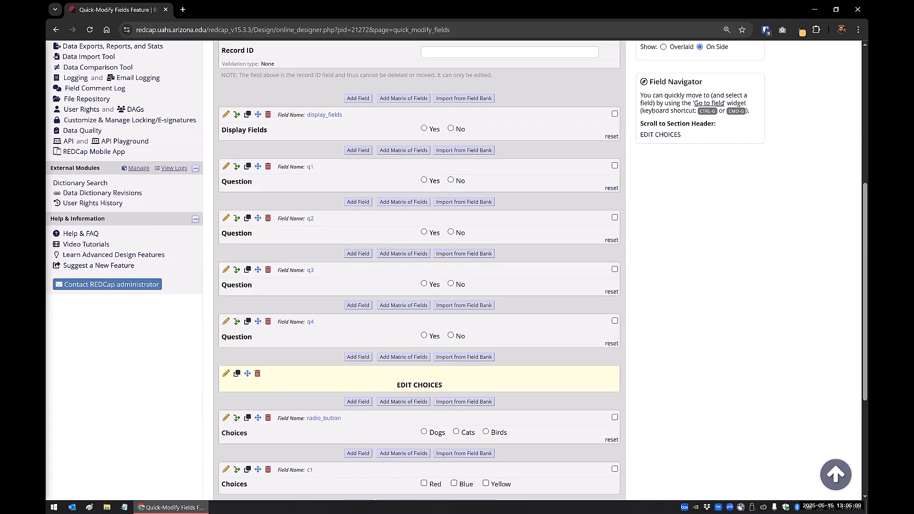
- Copy fields q1 and q2 together, adding each copy immediately after its original and replacing the selection with the newly created fields
click(615, 161)
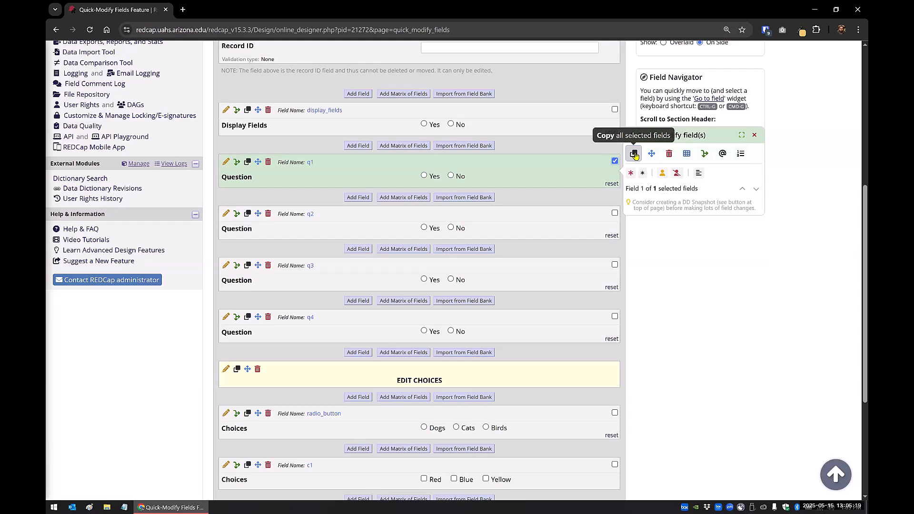
click(615, 213)
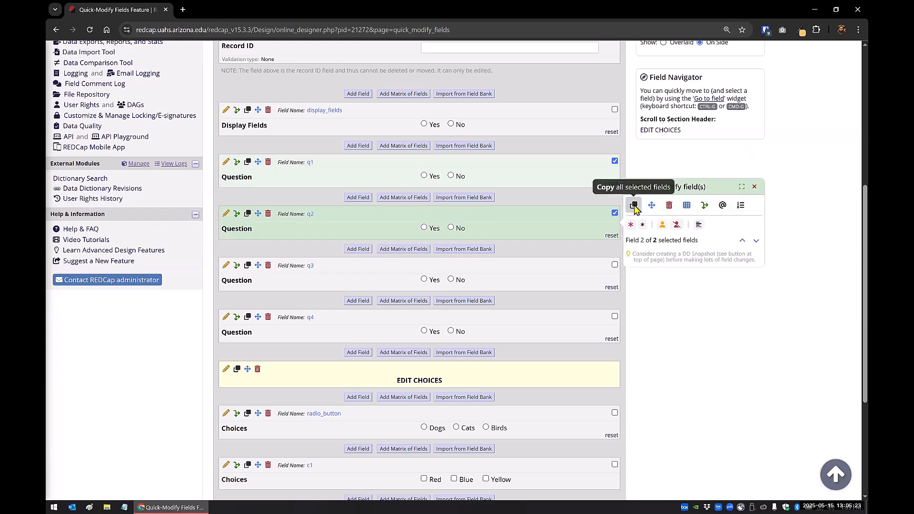
click(634, 206)
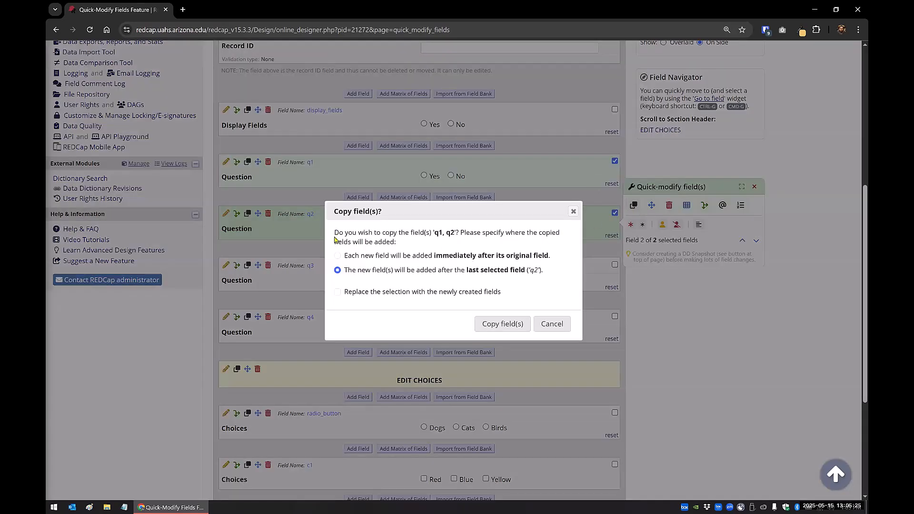
drag(335, 234, 465, 234)
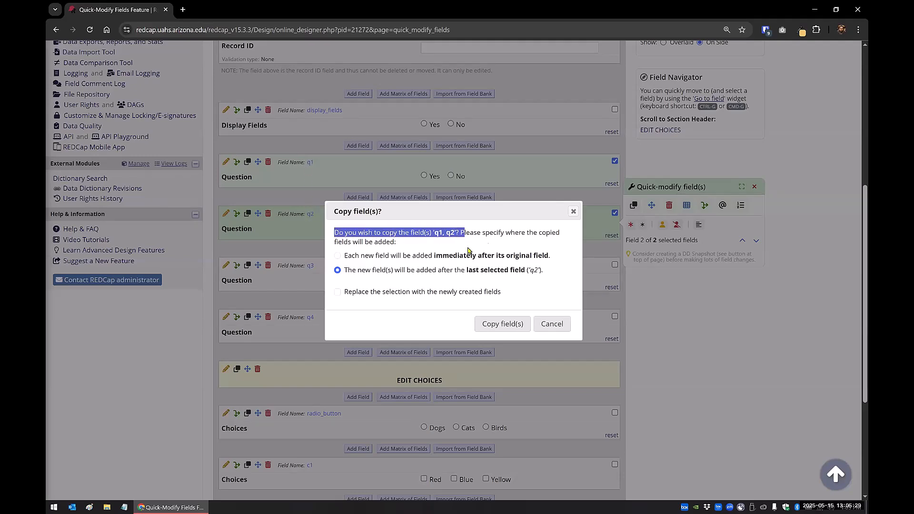
click(489, 245)
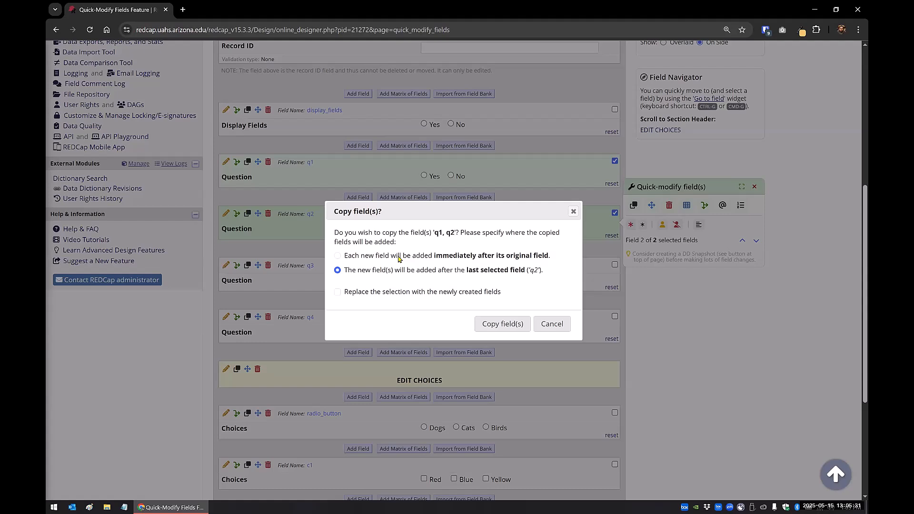
click(337, 258)
click(338, 256)
click(337, 291)
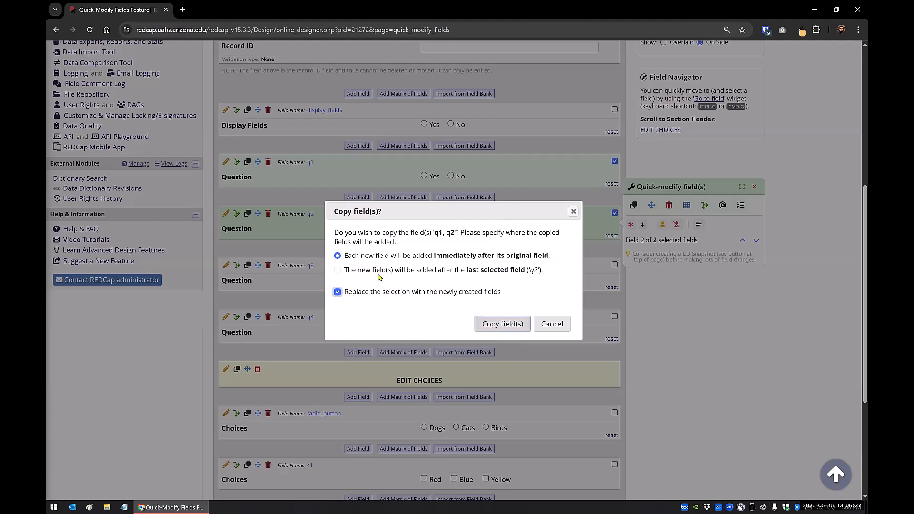
click(486, 325)
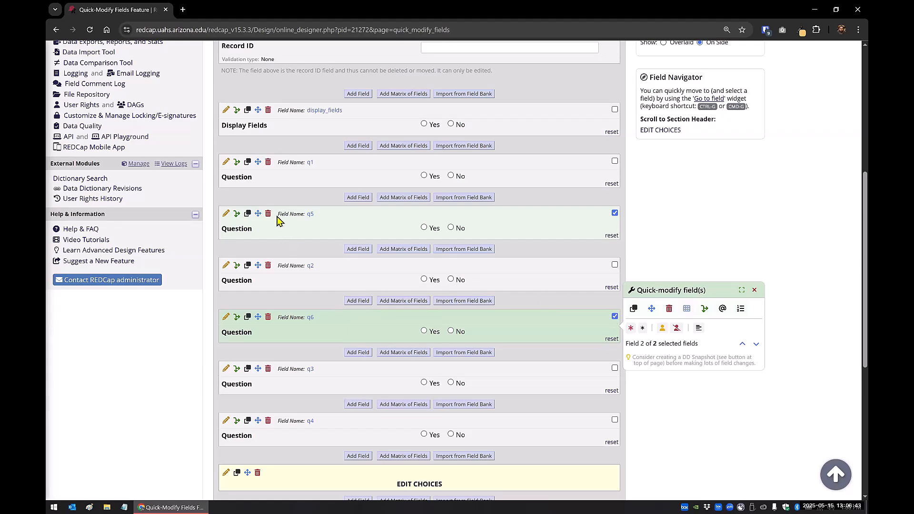
- Move the selected fields q5 and q6 together so they are located immediately after q4
scroll(364, 214, down, 2)
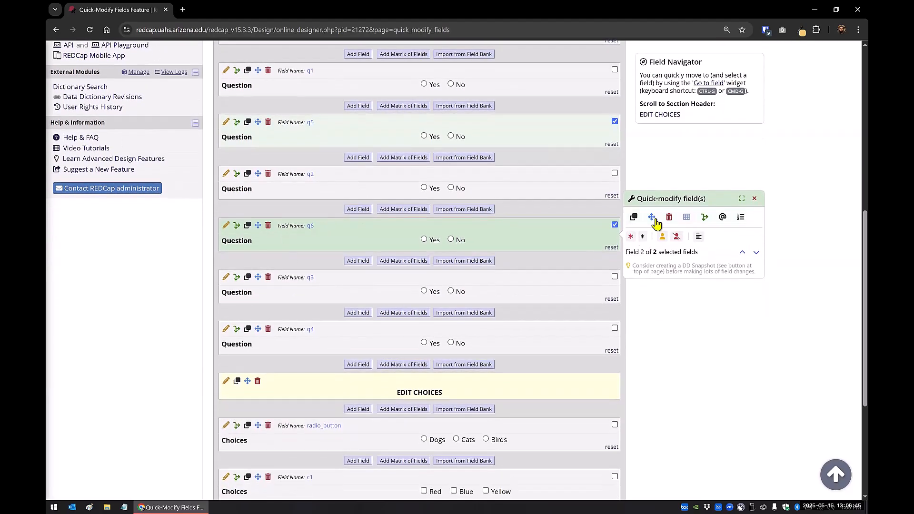
click(652, 217)
click(378, 295)
scroll(333, 358, down, 3)
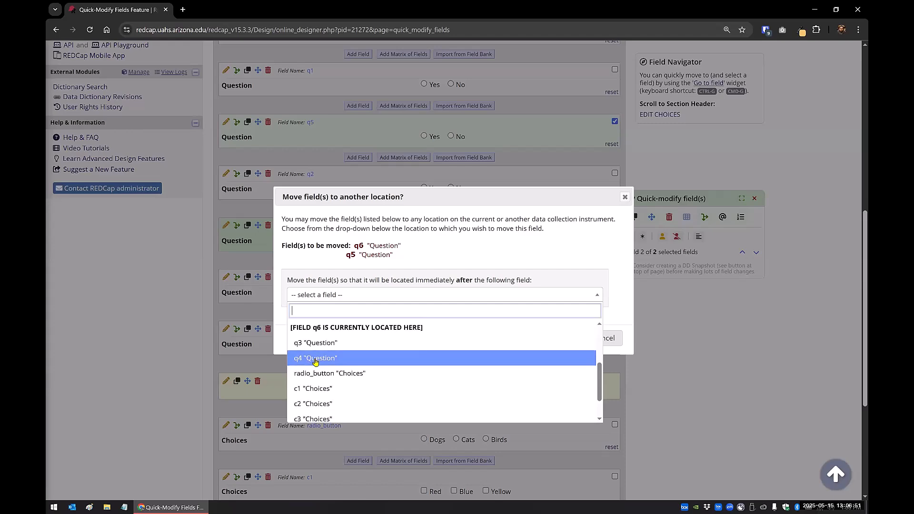
click(316, 360)
click(540, 339)
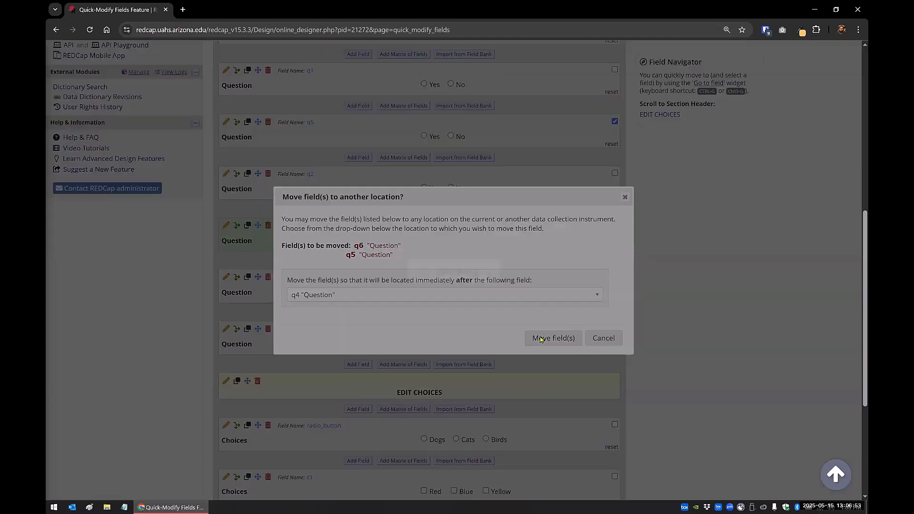
click(583, 298)
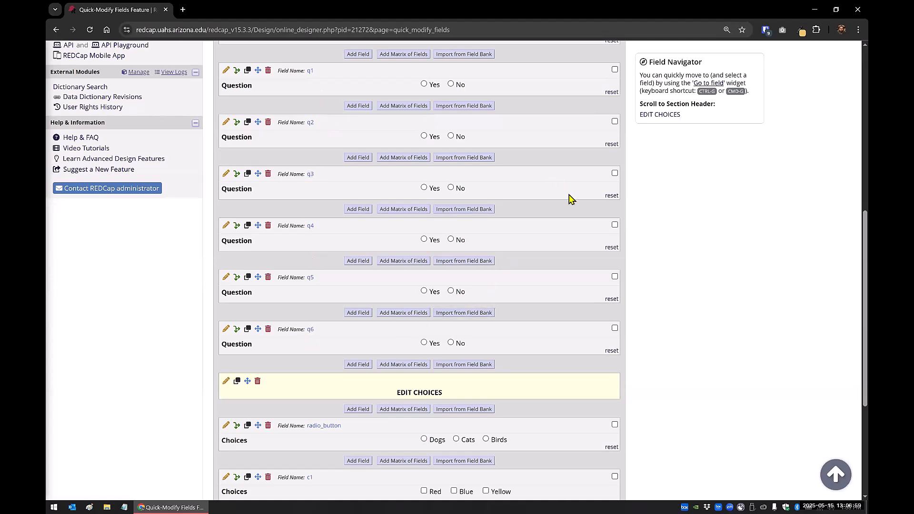
- Copy fields q1 and q2 together, adding the new fields after the last selected field, and dismiss the Quick-modify panel
click(614, 70)
click(614, 121)
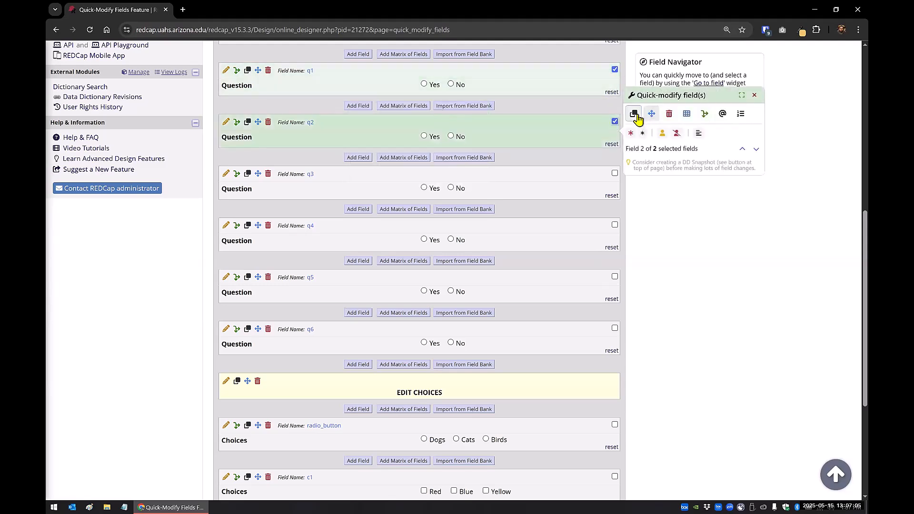
click(633, 114)
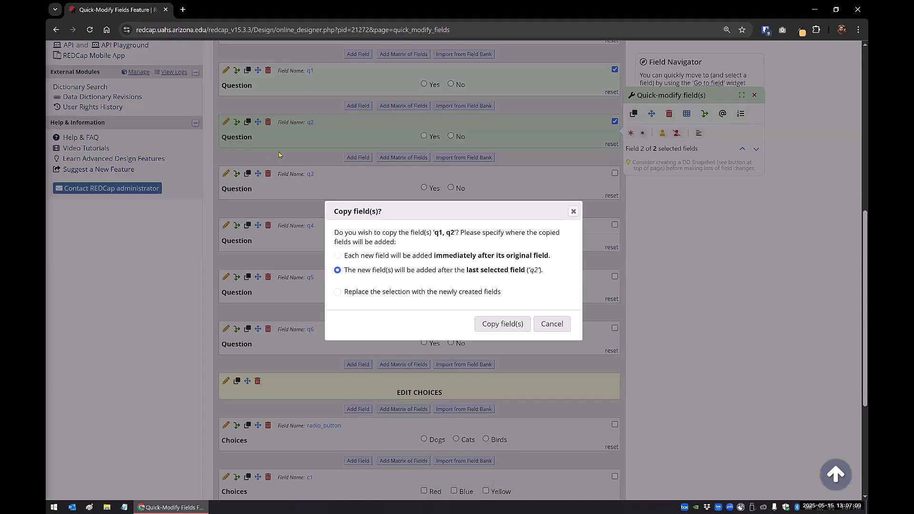
click(486, 329)
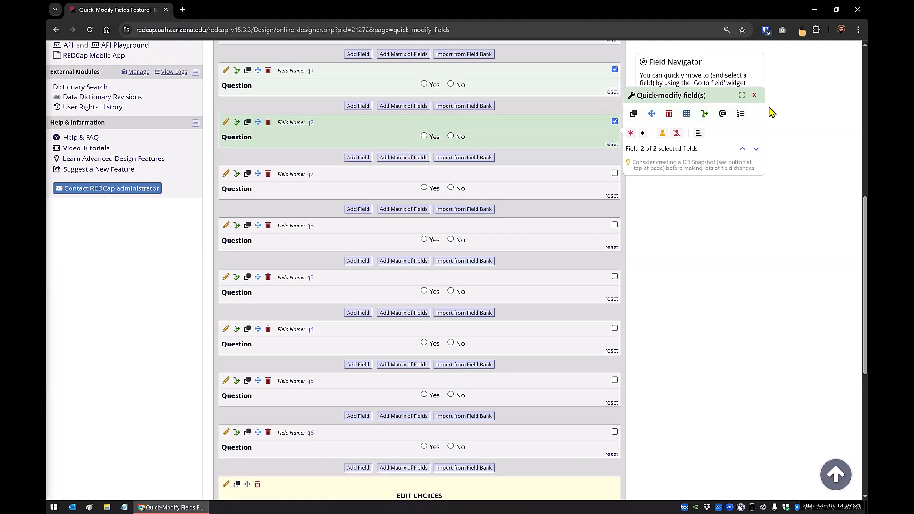
click(754, 96)
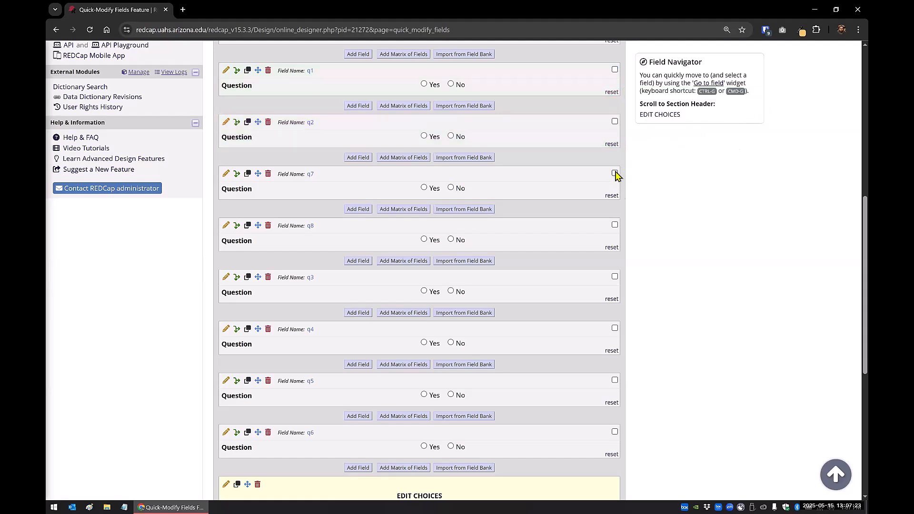
- Select fields q7 and q8 and move them together so they are located immediately after q6
click(615, 173)
click(614, 224)
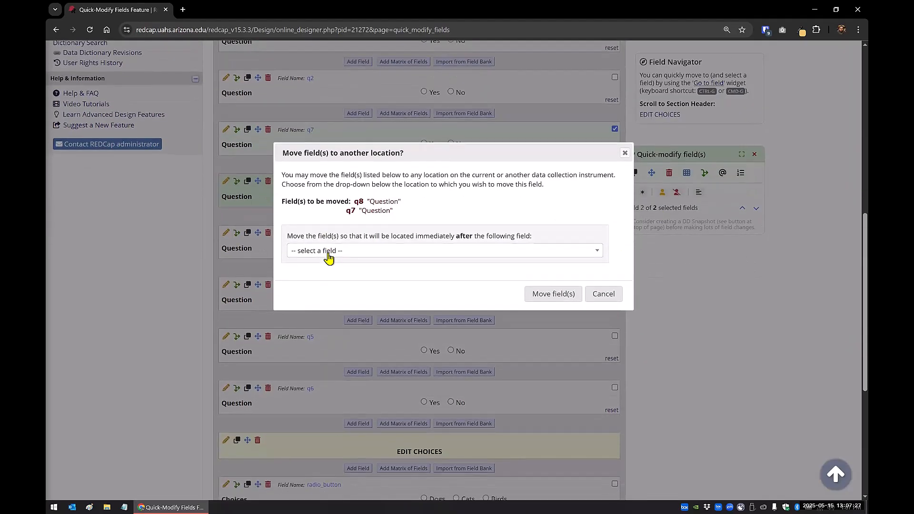
click(326, 252)
scroll(327, 310, down, 4)
scroll(327, 324, up, 2)
click(326, 322)
click(555, 292)
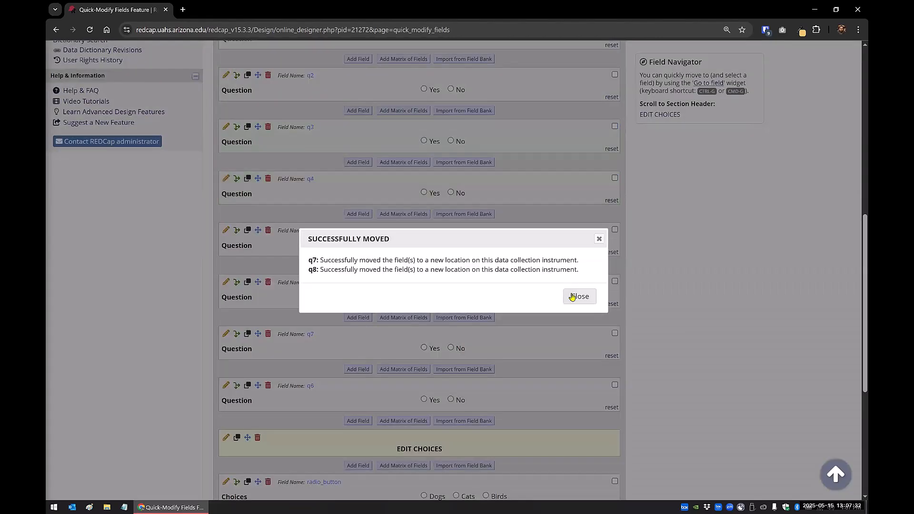
click(573, 297)
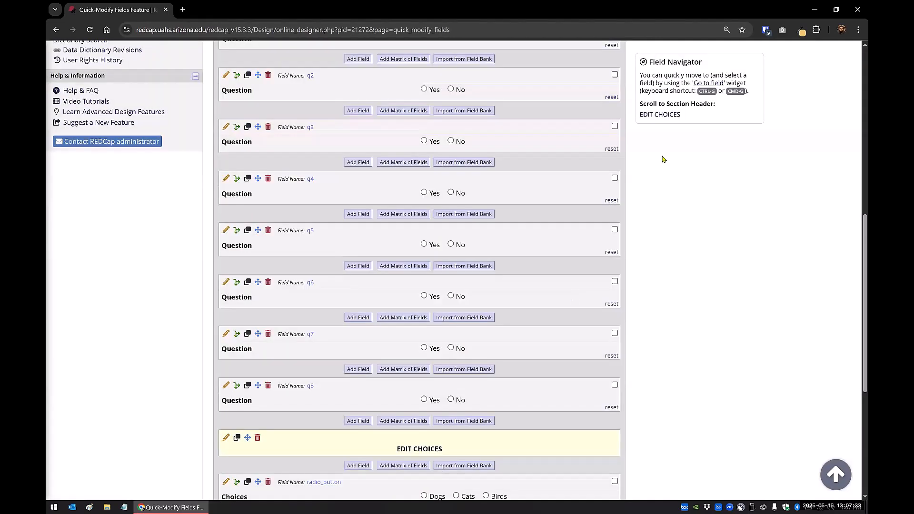
- Select the three fields q8, q7 and q6 together for quick modification
scroll(659, 165, up, 1)
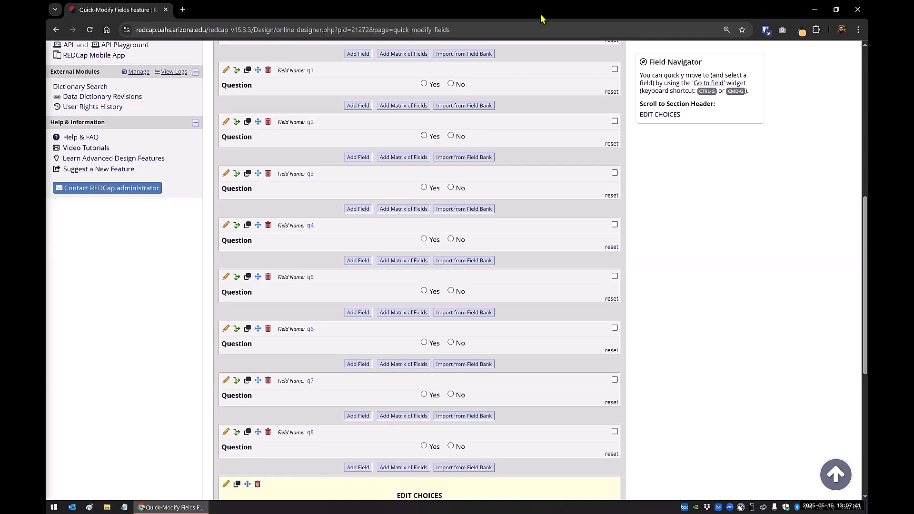
click(614, 431)
click(614, 380)
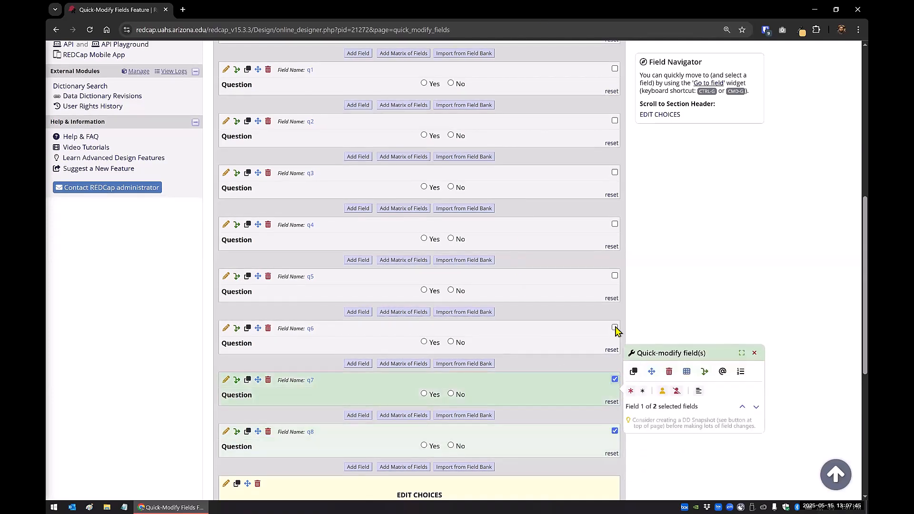
click(614, 328)
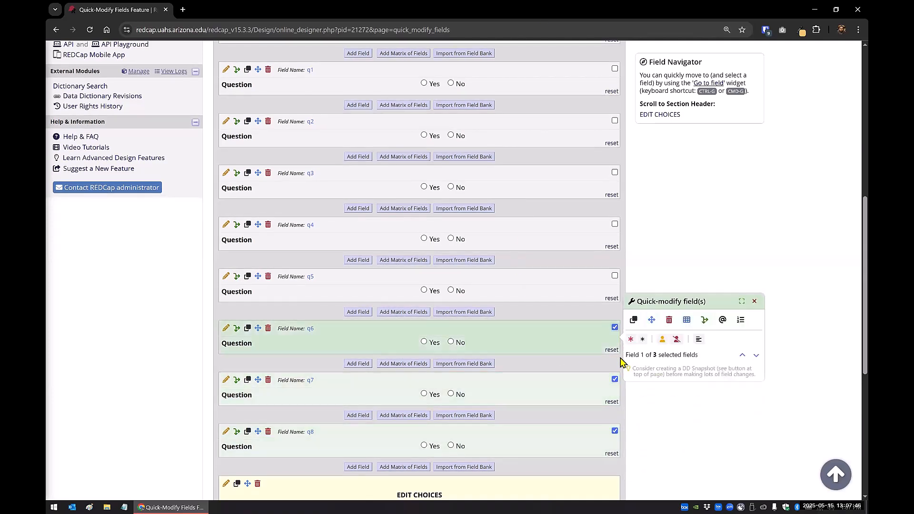
- Move the selected fields q6, q7 and q8 to a newly created instrument
click(652, 318)
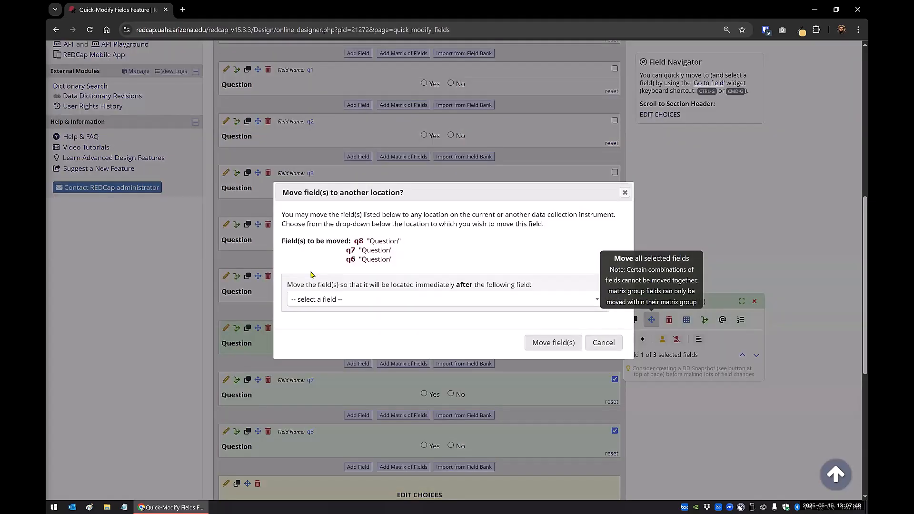
click(320, 300)
scroll(332, 367, down, 1)
scroll(332, 369, down, 3)
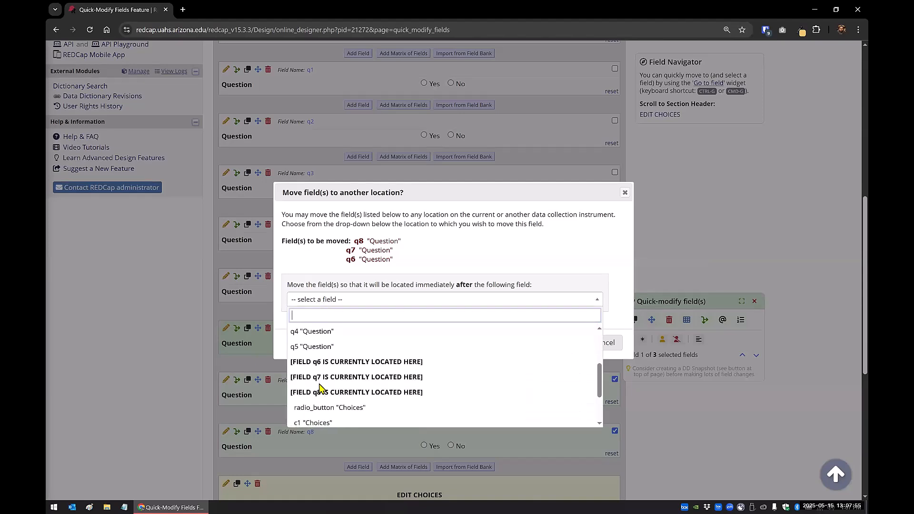
scroll(327, 391, down, 2)
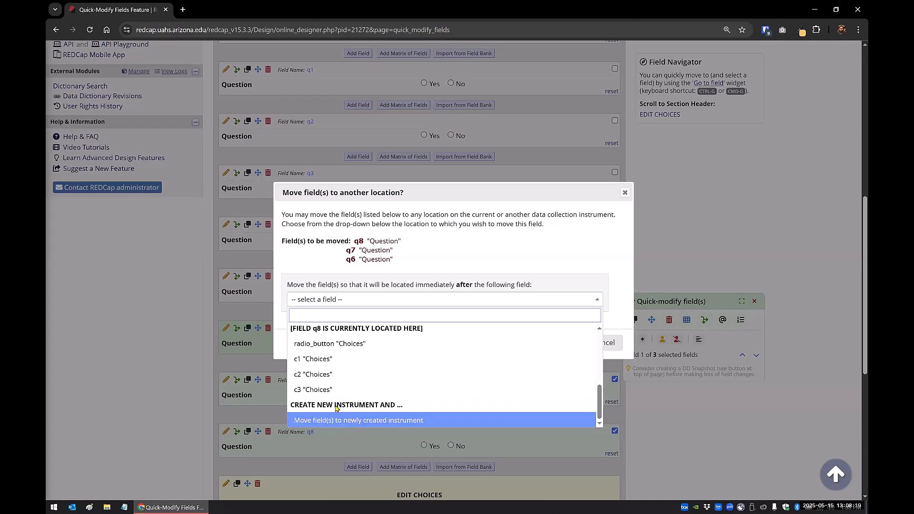
click(360, 422)
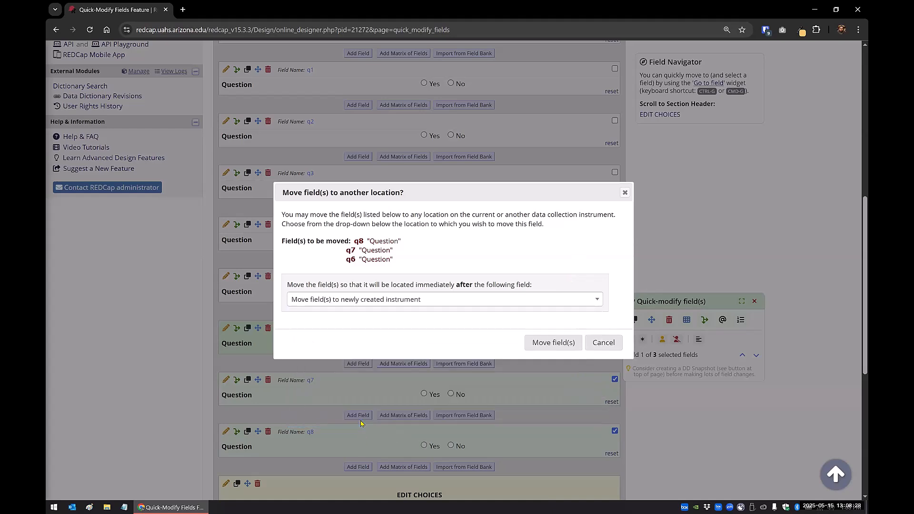
click(543, 343)
click(542, 342)
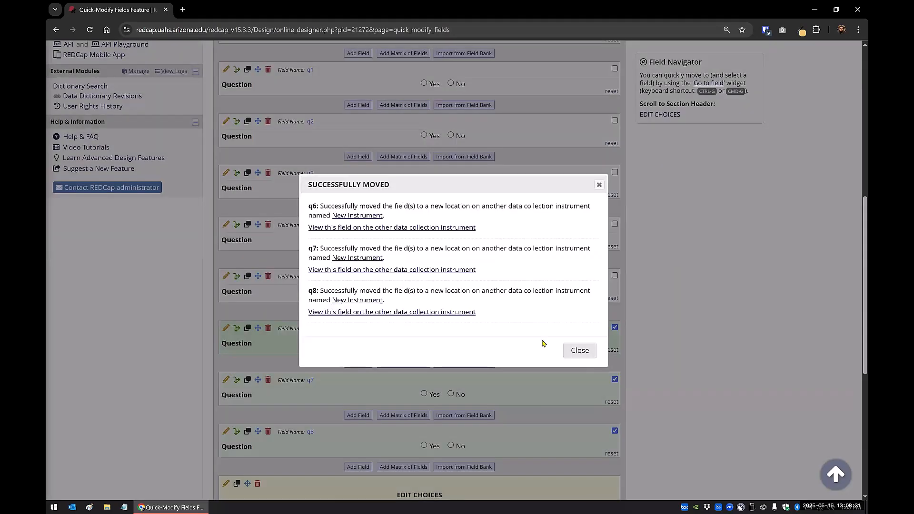
click(580, 351)
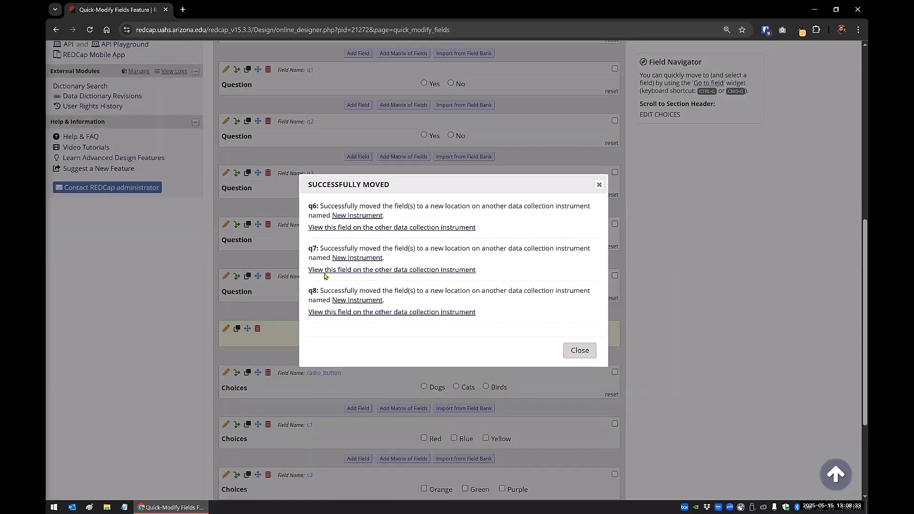
- Return to the project's list of instruments and open New Instrument in the Online Designer
scroll(139, 142, up, 5)
scroll(139, 142, up, 3)
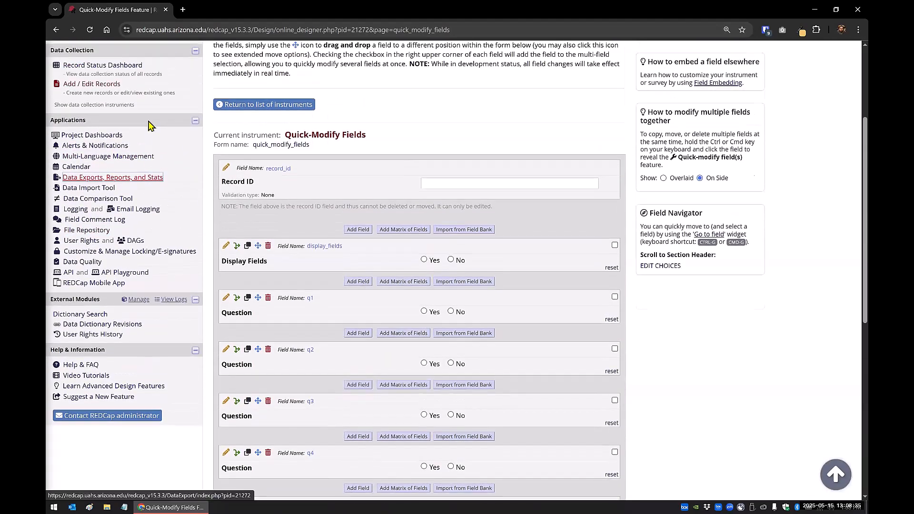
click(149, 113)
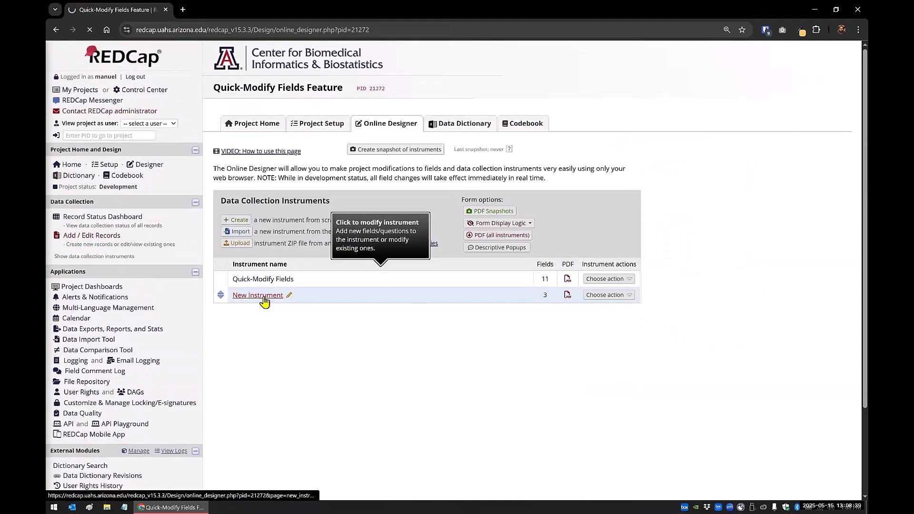
click(264, 301)
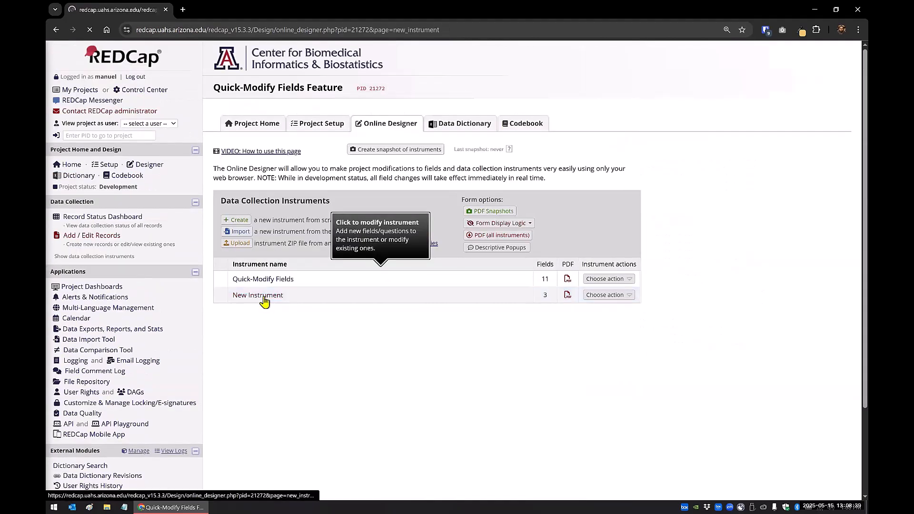
scroll(316, 239, down, 2)
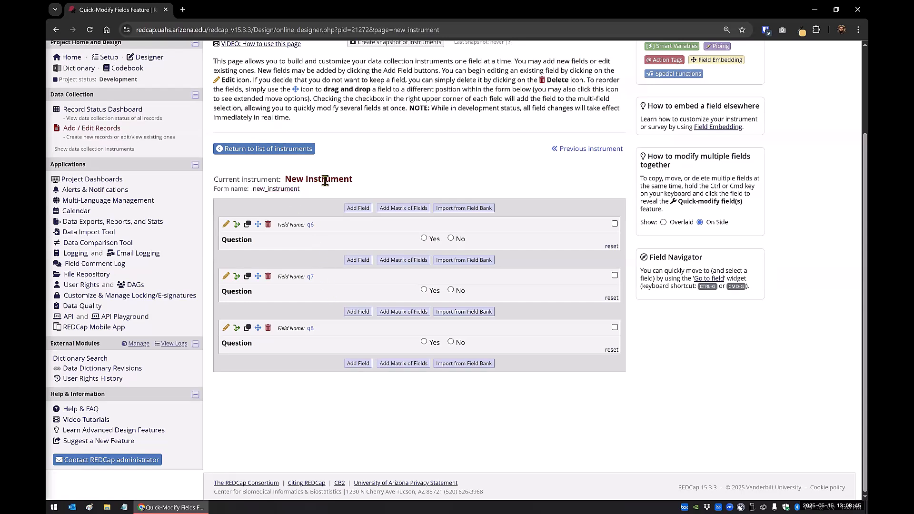
- Move q6, q7 and q8 together from New Instrument to after q5 in Quick-Modify Fields, and view q6 there
click(614, 224)
click(615, 275)
click(614, 327)
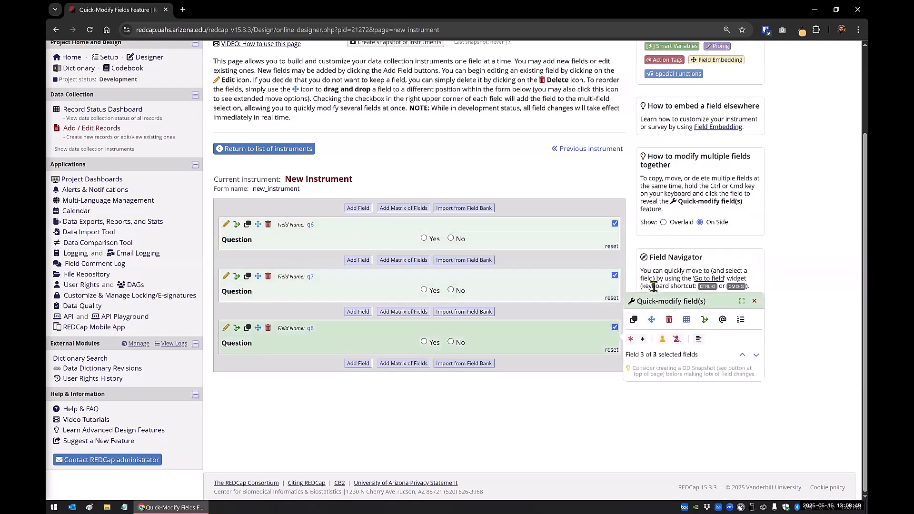
click(652, 320)
scroll(319, 368, down, 4)
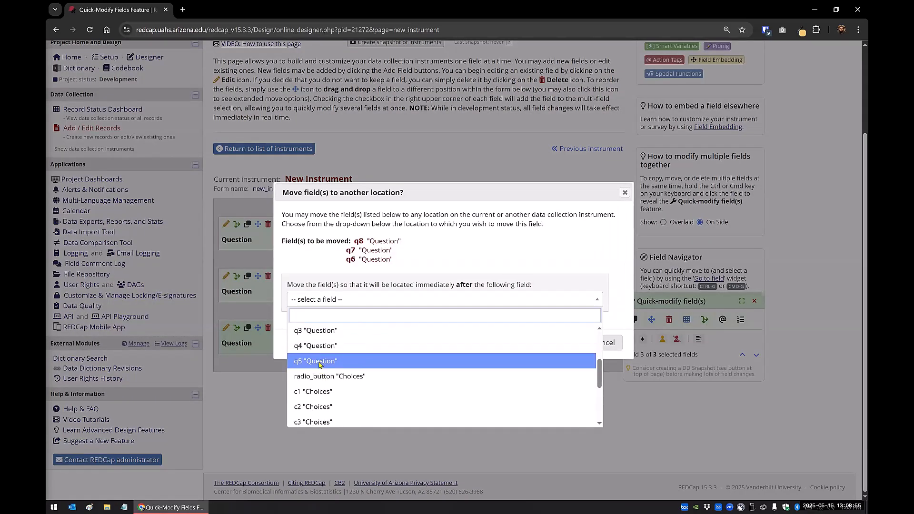
click(318, 366)
click(569, 344)
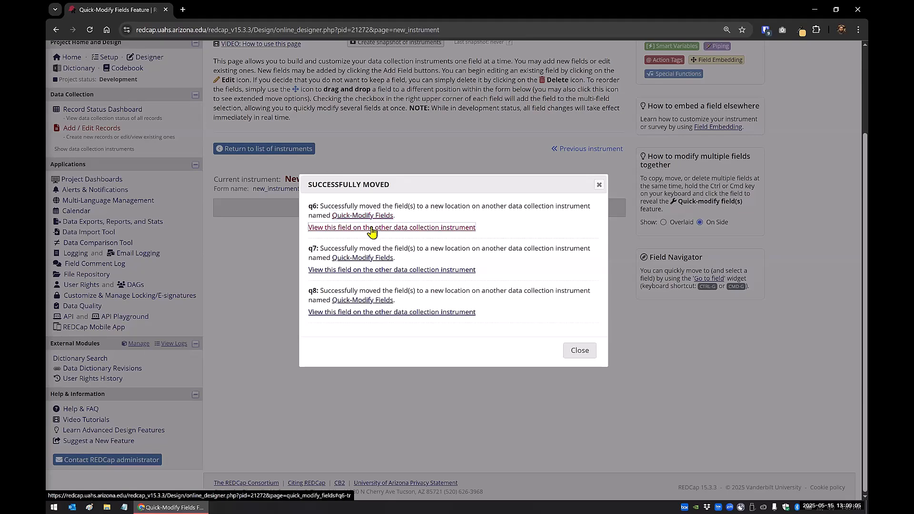
click(372, 229)
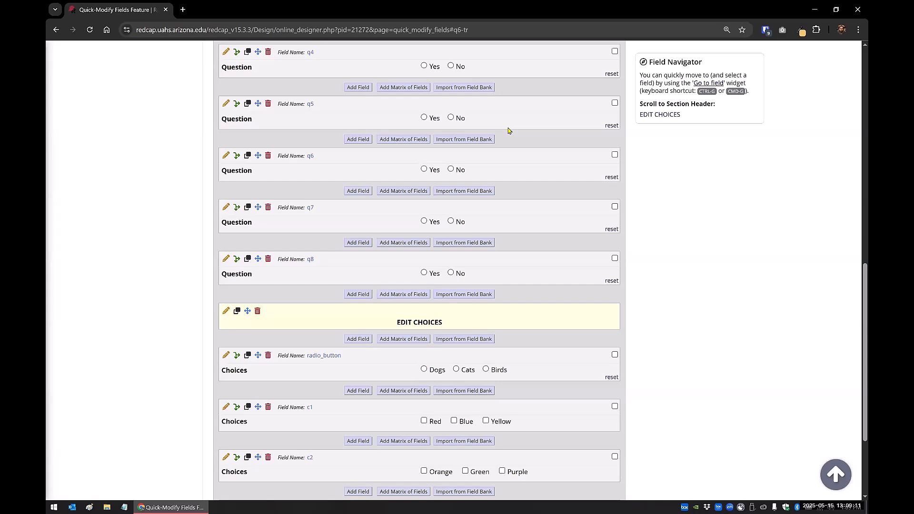
- Delete the fields q6, q7 and q8 together using quick modification
click(615, 155)
click(614, 207)
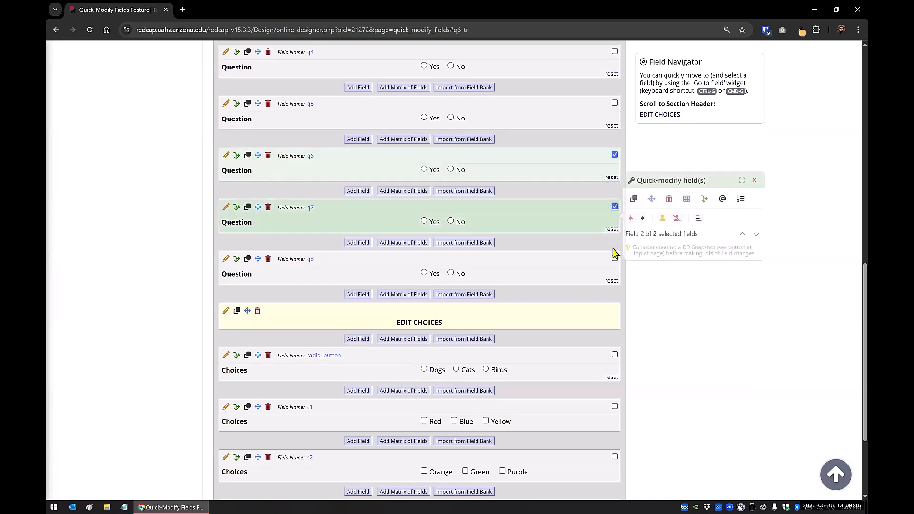
click(614, 259)
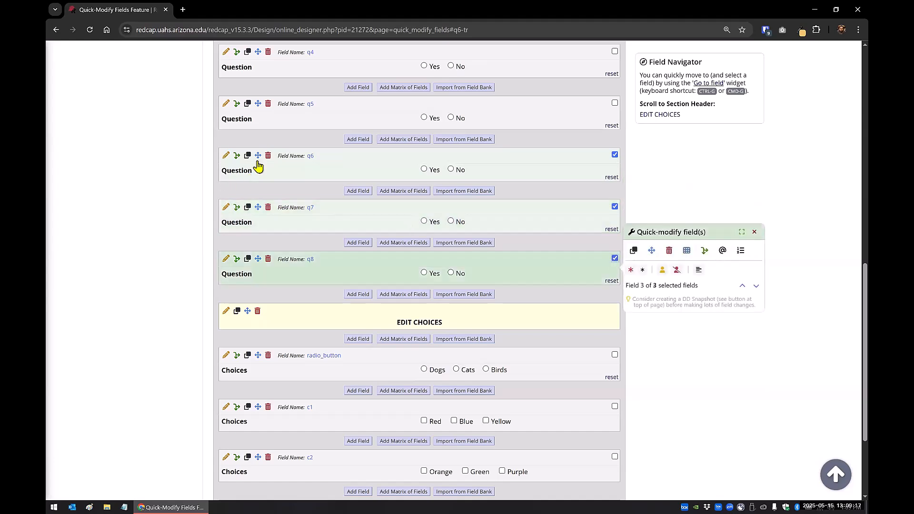
click(669, 250)
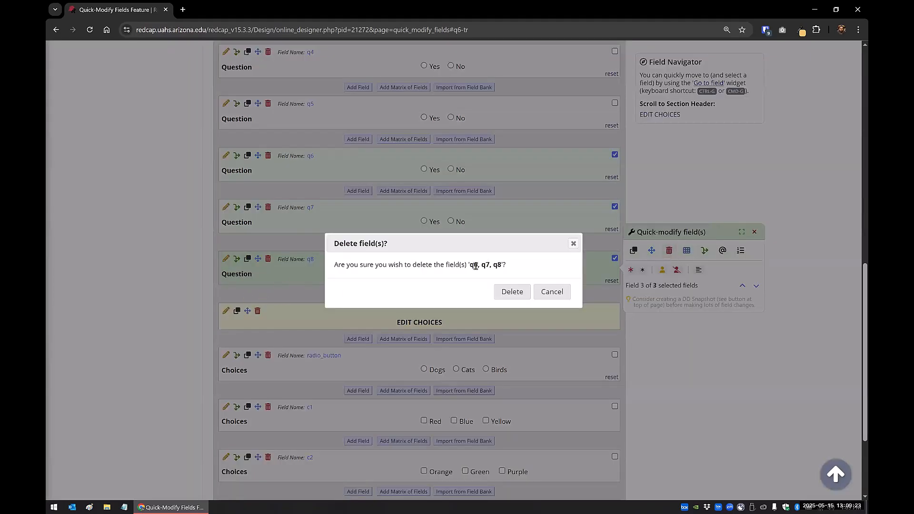
click(506, 291)
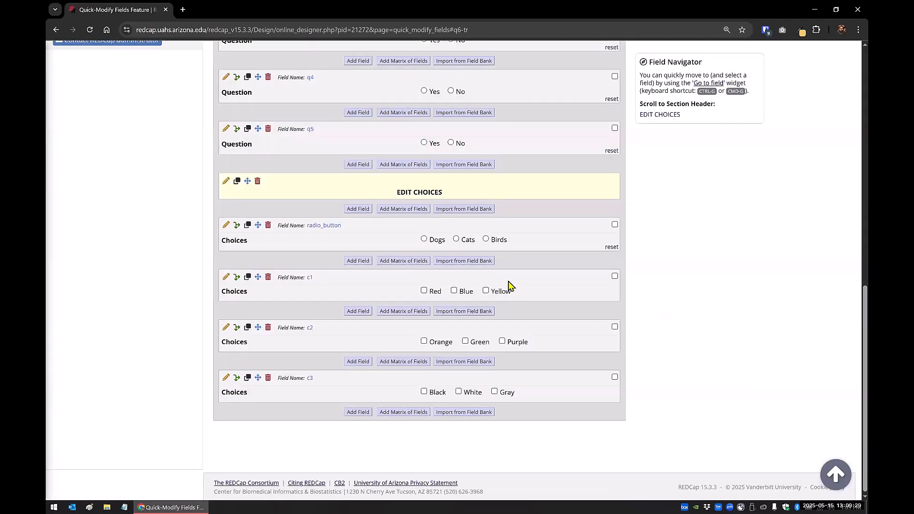
- Select the five fields q1 through q5 together for quick modification
scroll(642, 186, up, 3)
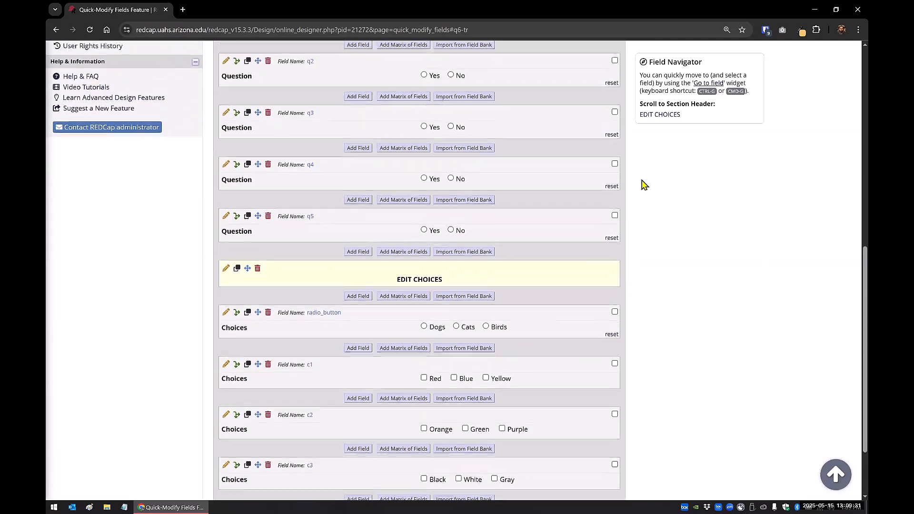
scroll(642, 185, up, 3)
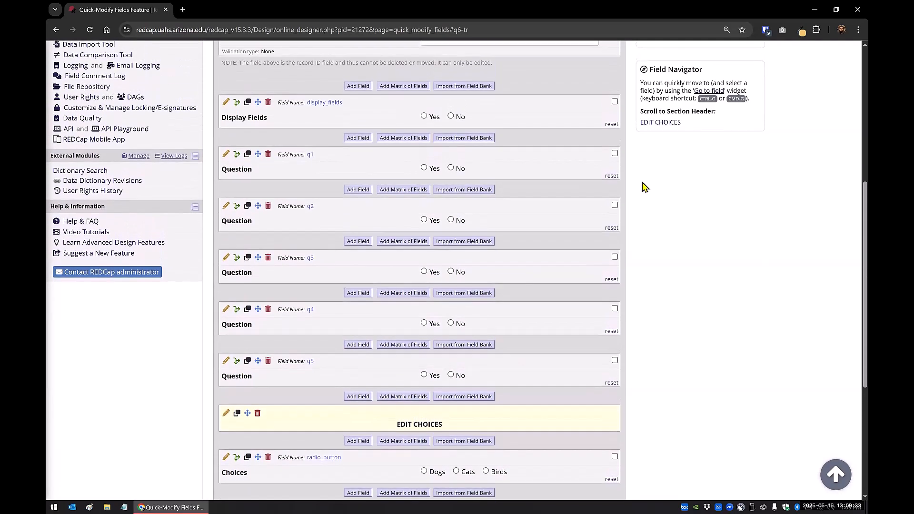
click(615, 155)
click(615, 207)
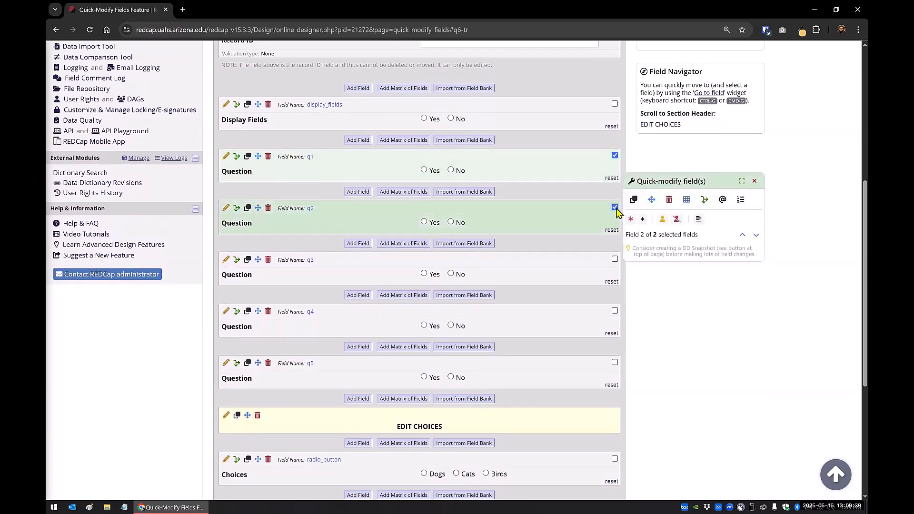
click(615, 258)
click(614, 311)
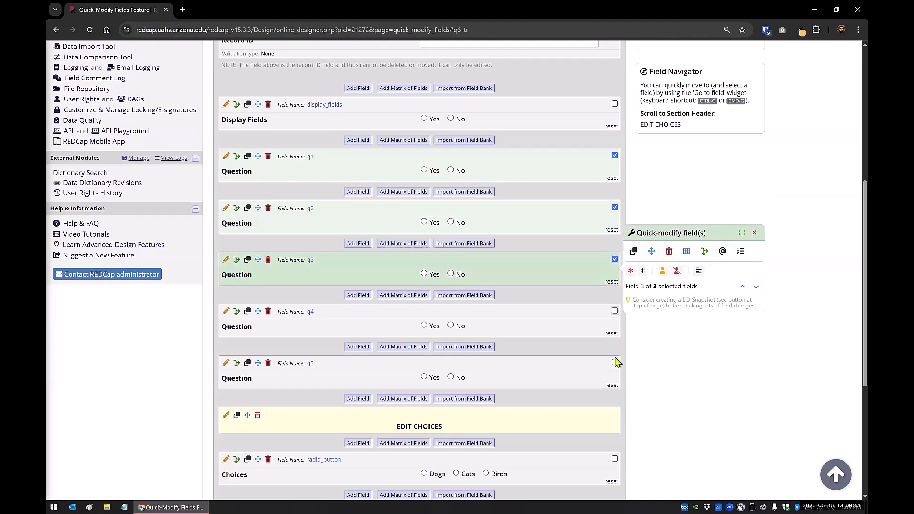
click(614, 362)
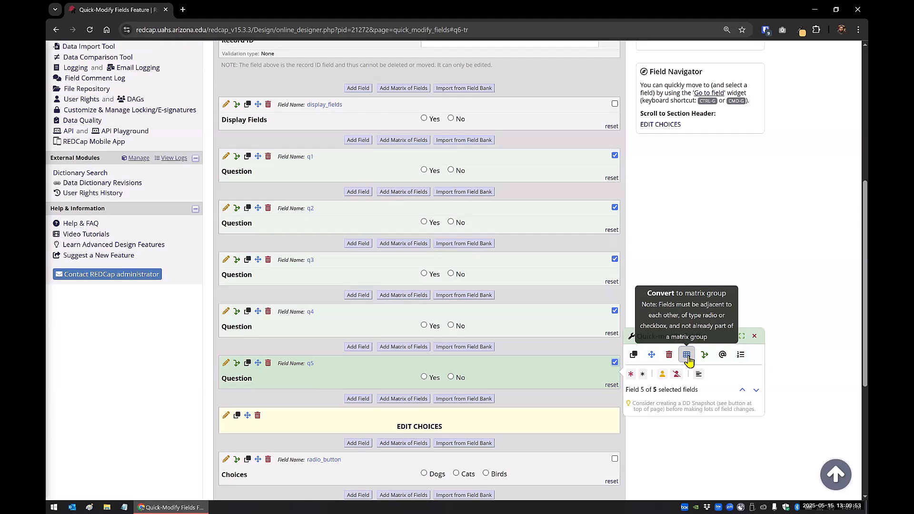
- Remove q2 and q3 from the selection and add both back
click(615, 208)
click(615, 259)
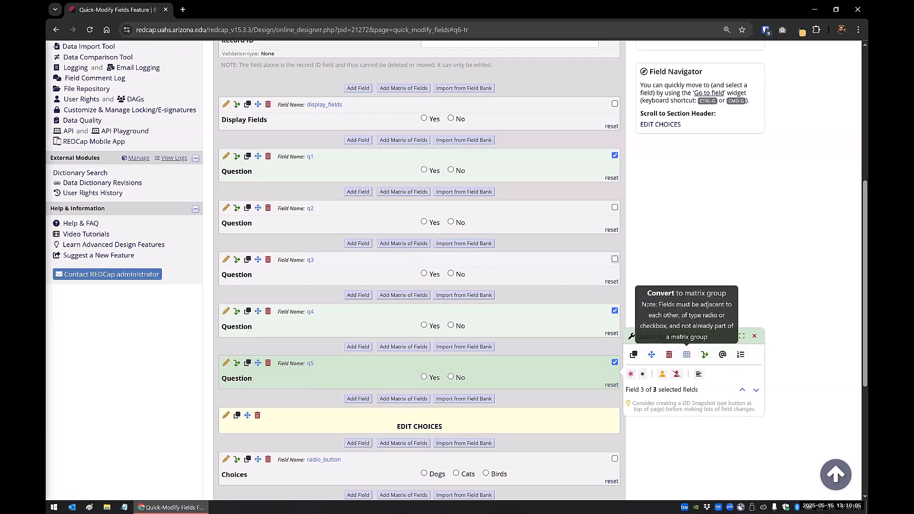
click(615, 208)
click(615, 260)
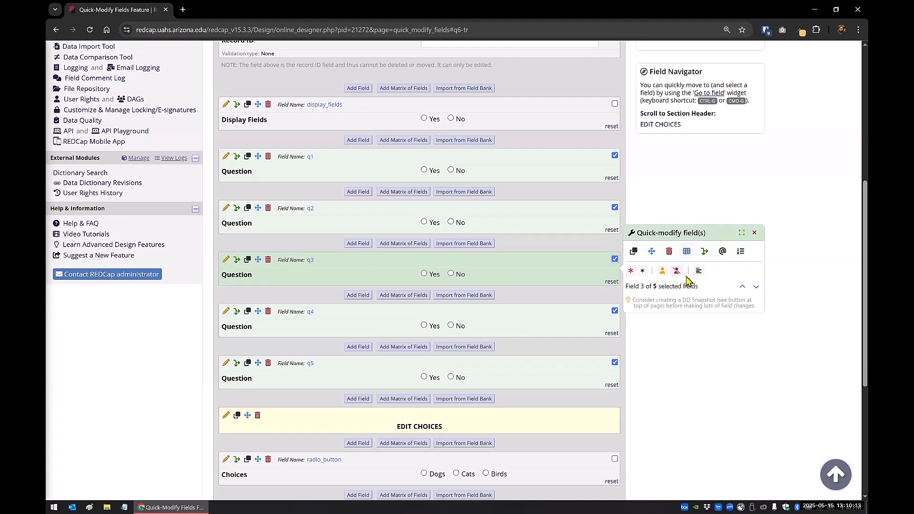
- Convert the selected fields q1 through q5 to a matrix group
click(687, 252)
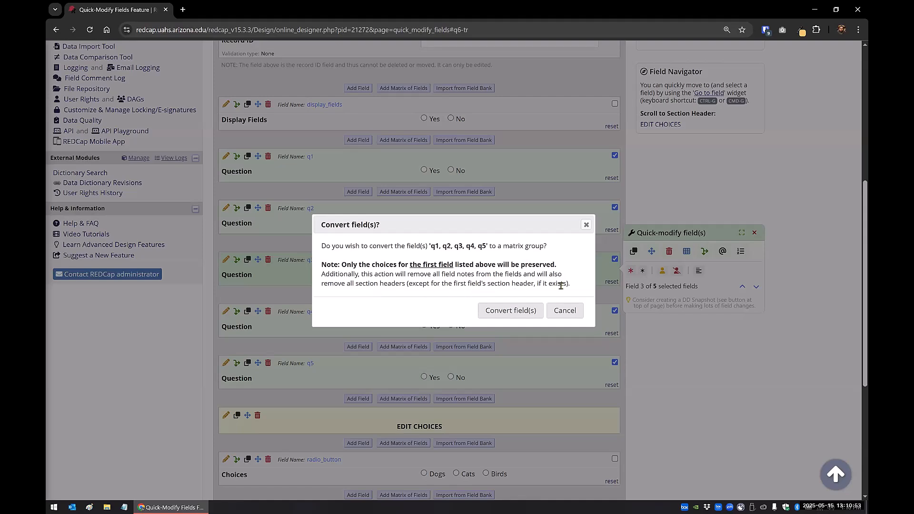
click(503, 314)
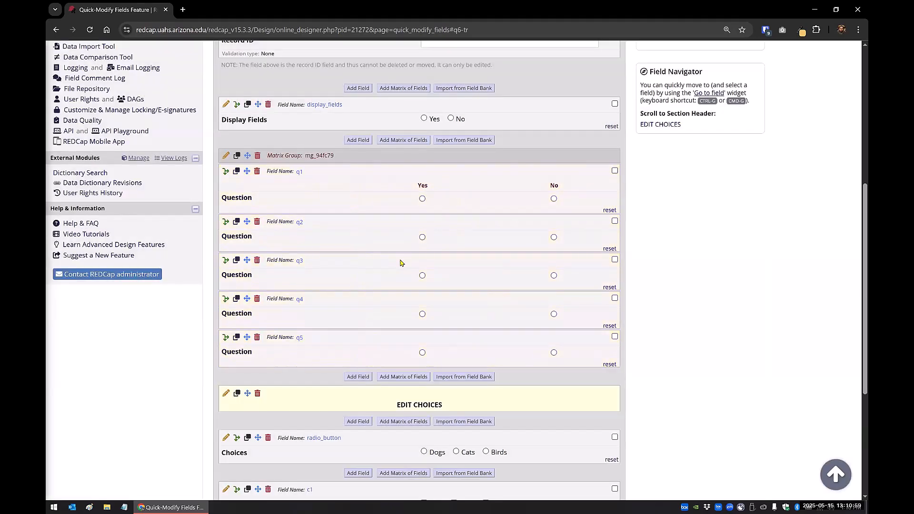
click(615, 170)
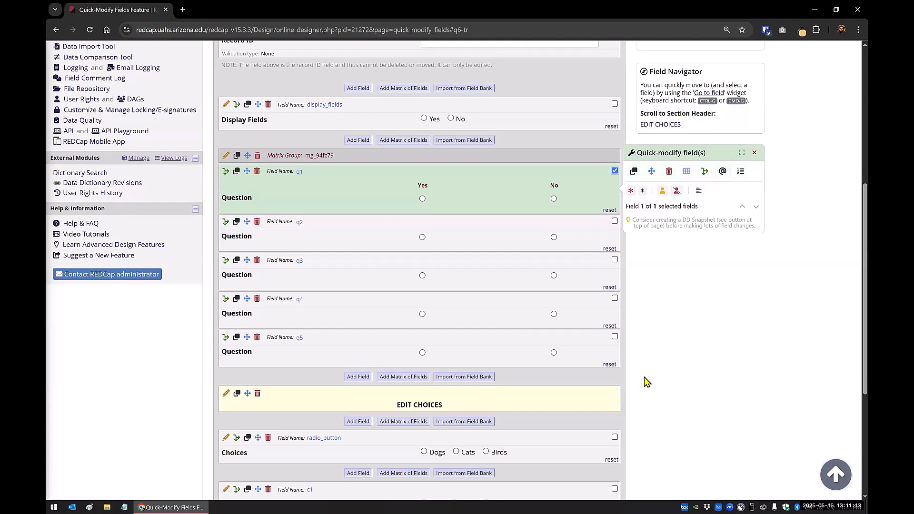
click(614, 172)
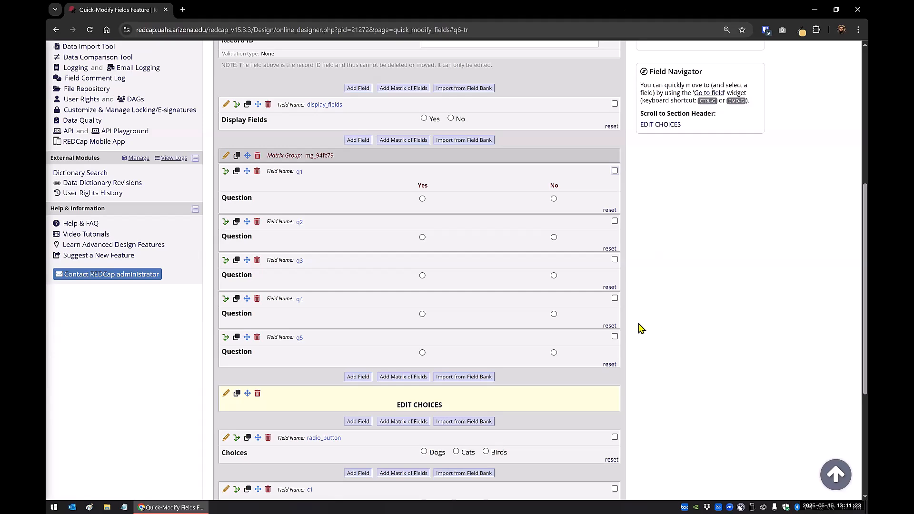
scroll(626, 259, down, 2)
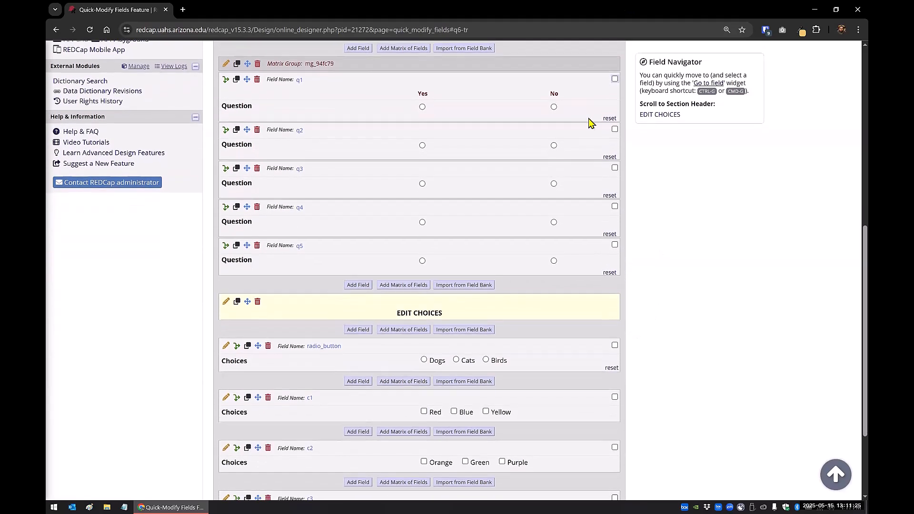
scroll(590, 156, up, 2)
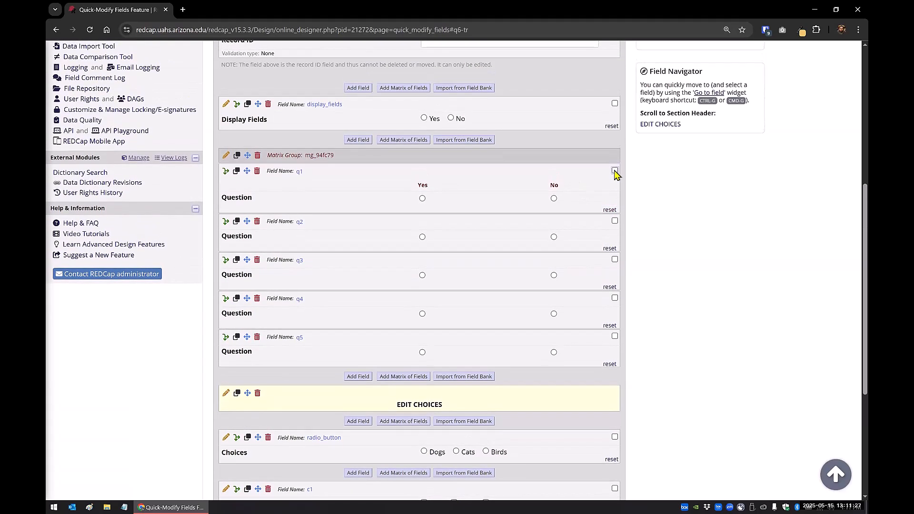
- Select matrix fields q1 through q5 and add the new branching logic [display_fields] = '1' to all of them with the Drag-N-Drop Logic Builder
click(615, 170)
click(615, 220)
click(614, 259)
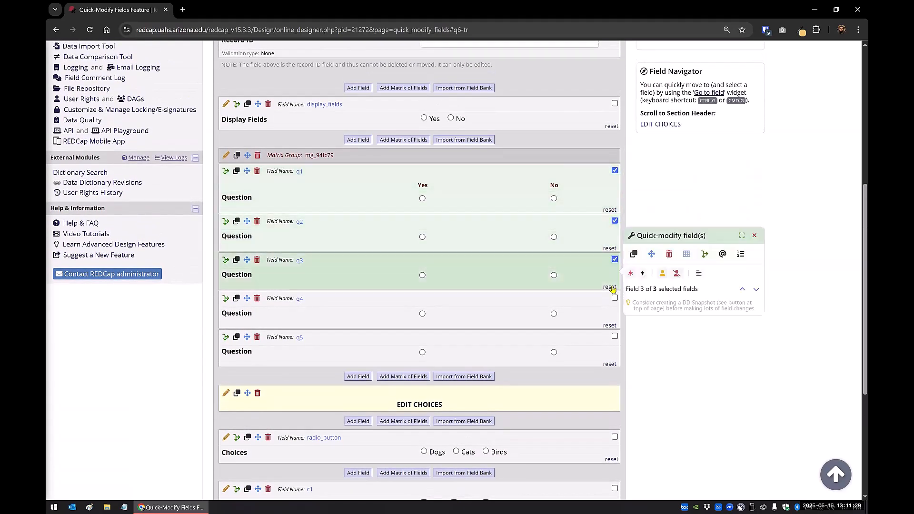
click(614, 298)
click(615, 336)
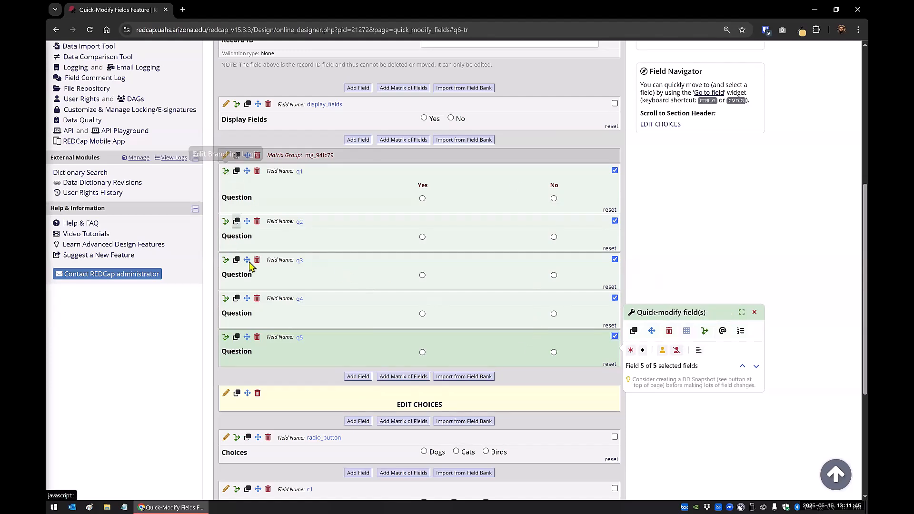
click(705, 330)
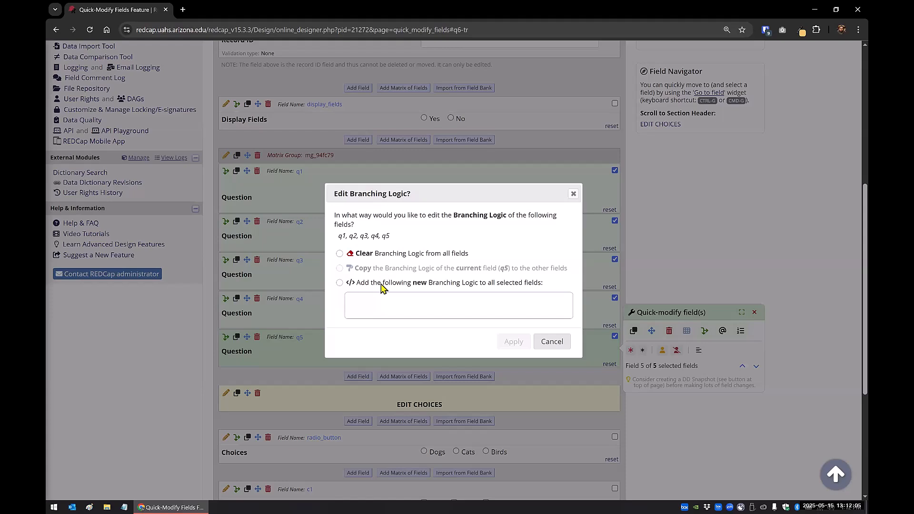
click(339, 284)
click(360, 304)
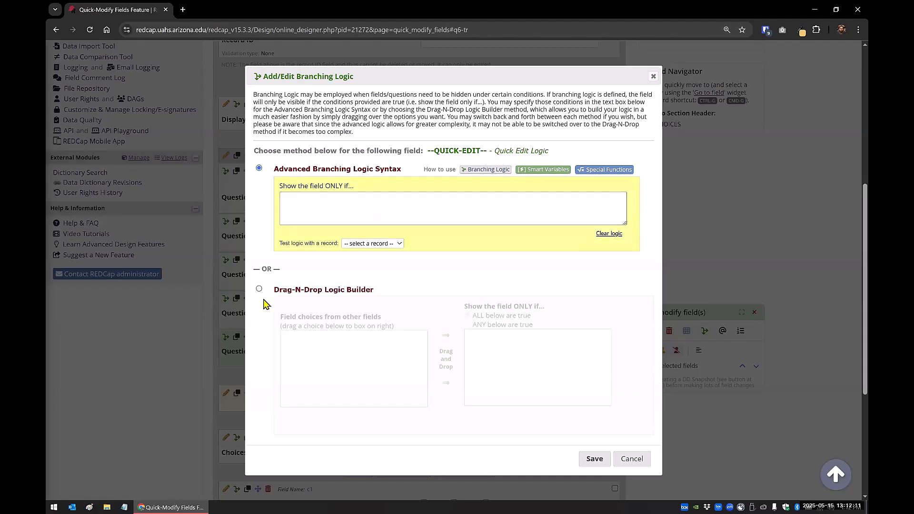
click(284, 362)
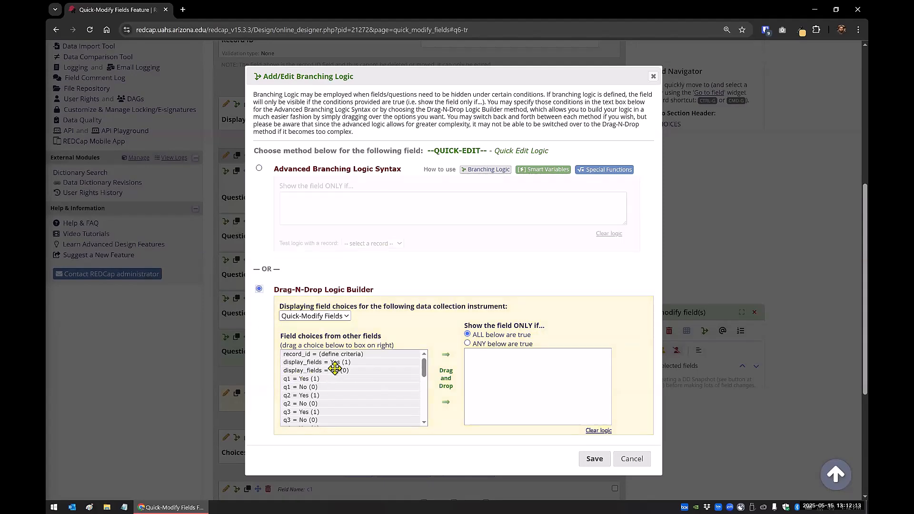
drag(535, 370, 536, 370)
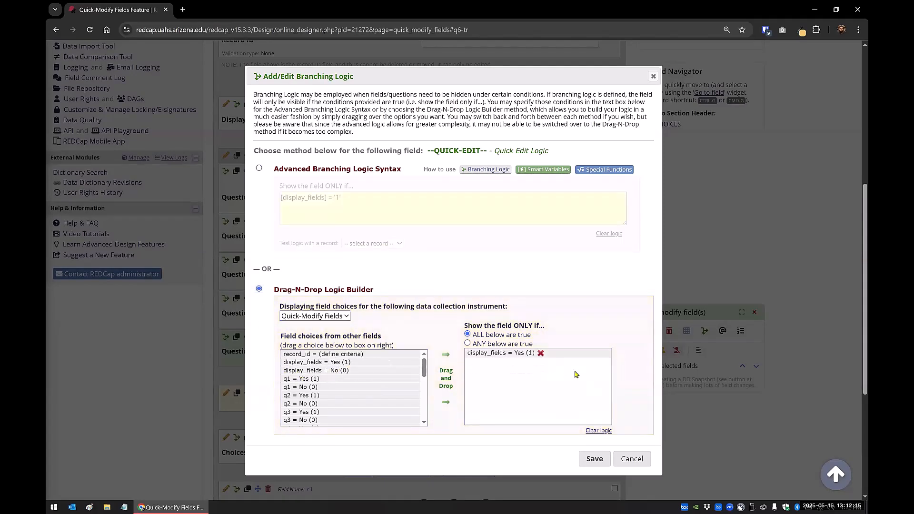
click(594, 460)
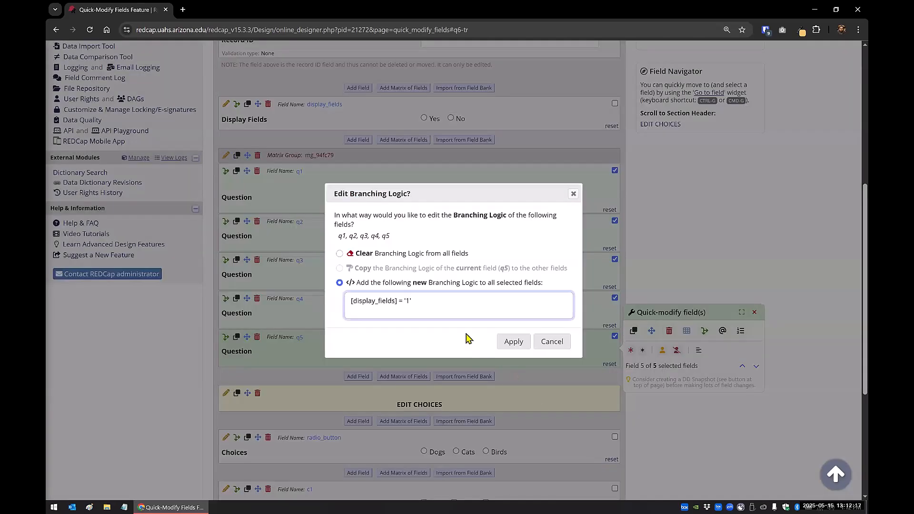
click(512, 342)
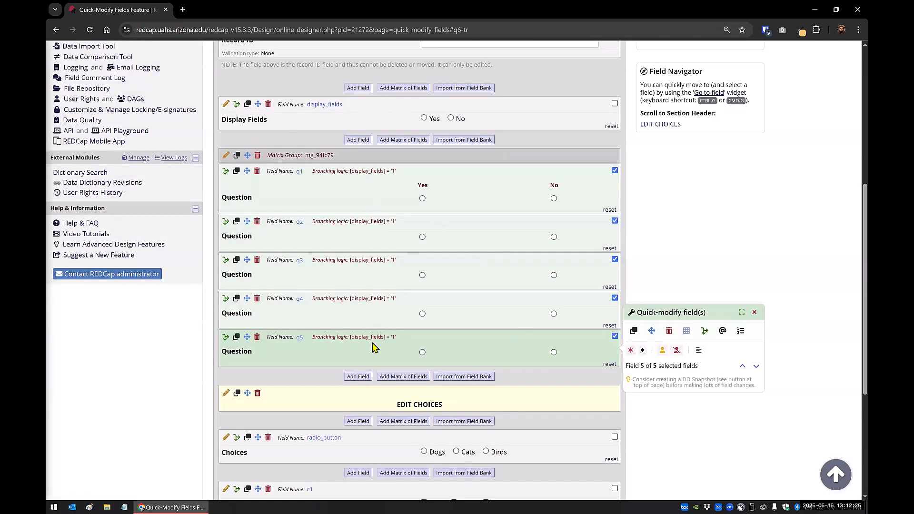
- Clear the branching logic from all five selected matrix fields and close quick modification
click(705, 331)
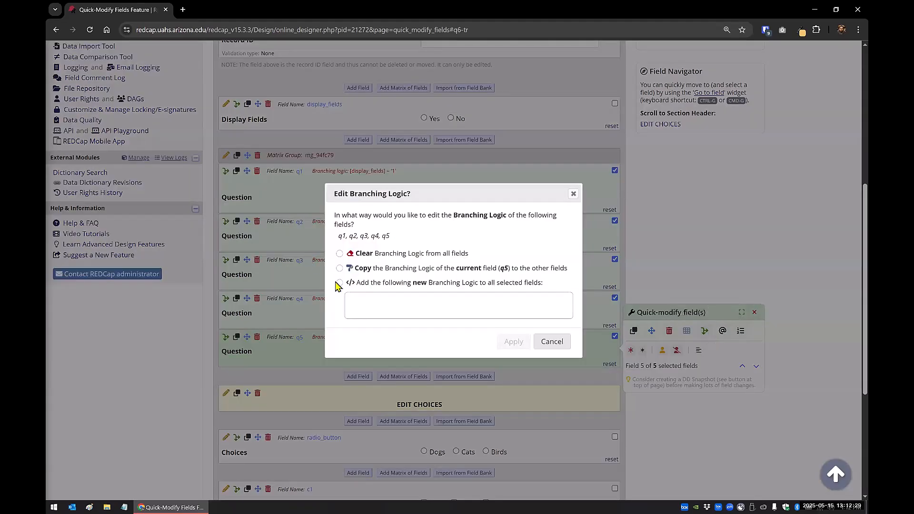
click(339, 253)
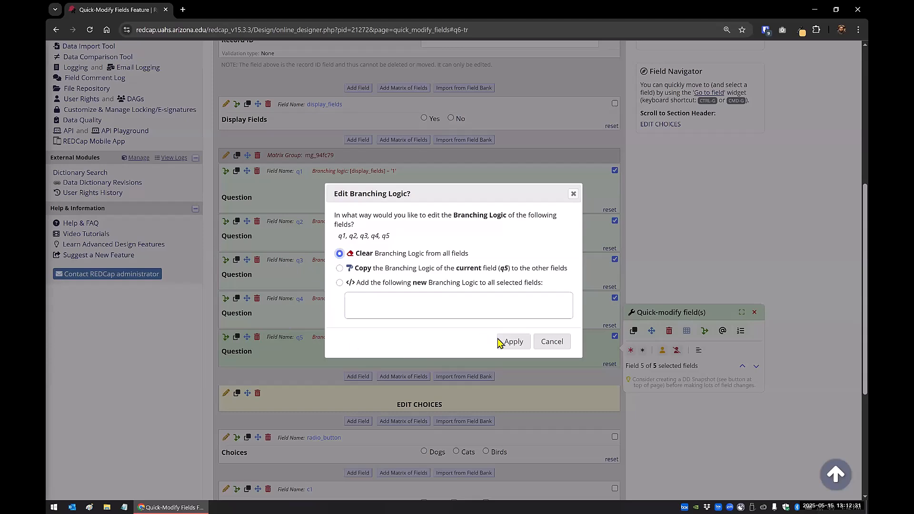
click(512, 342)
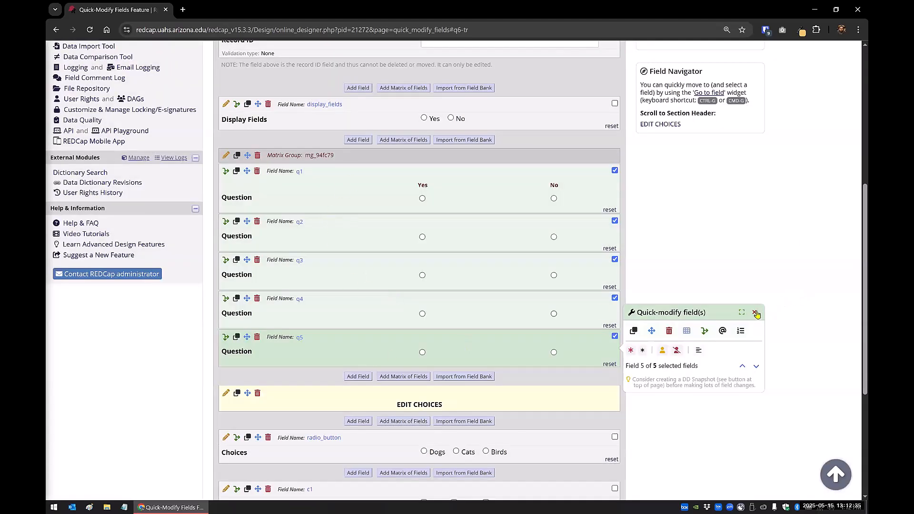
click(755, 313)
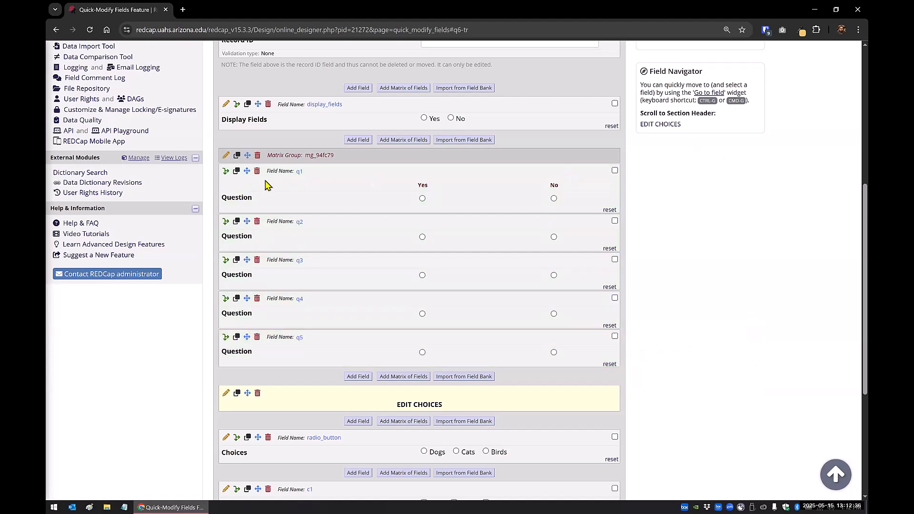
- Set branching logic on q1 alone so that it shows only if display_fields = Yes (1)
click(225, 172)
click(259, 289)
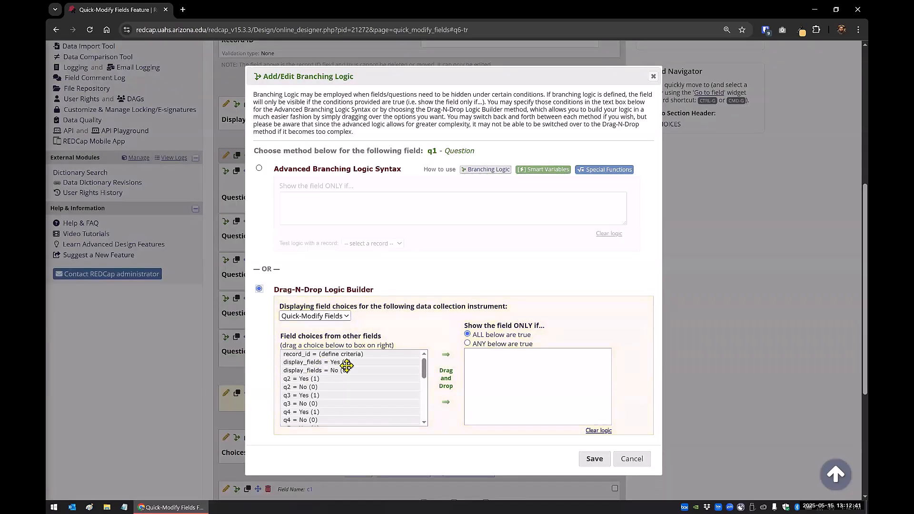
drag(320, 362, 533, 377)
click(590, 460)
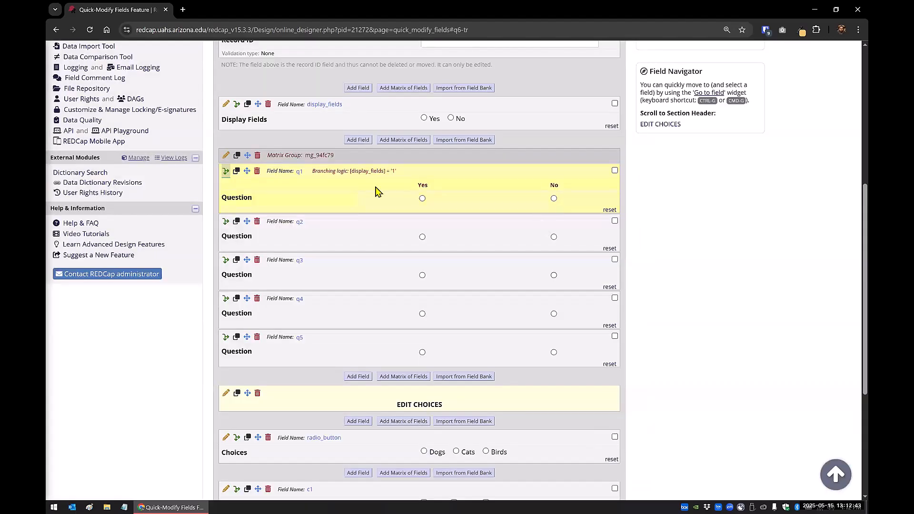
- Select q1 through q5 together and check the branching logic editing options with q5 as the current field
click(614, 171)
click(614, 221)
click(615, 259)
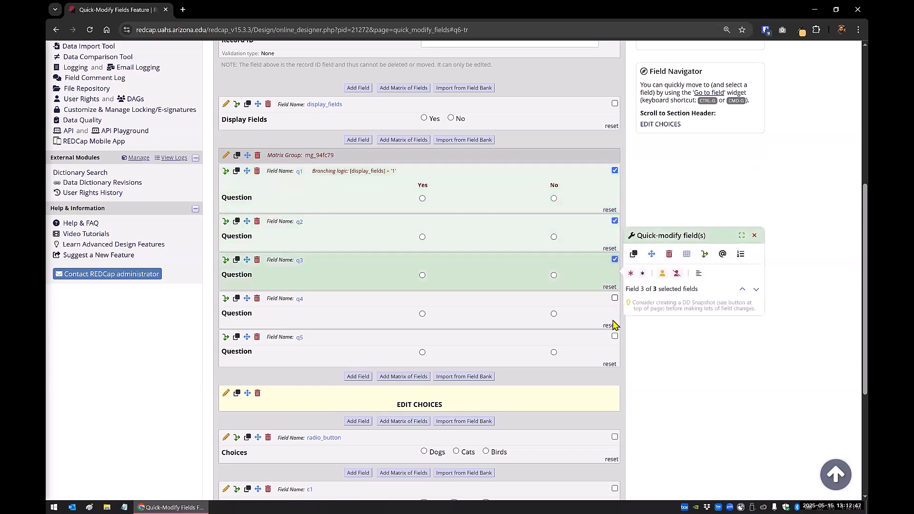
click(614, 298)
click(615, 336)
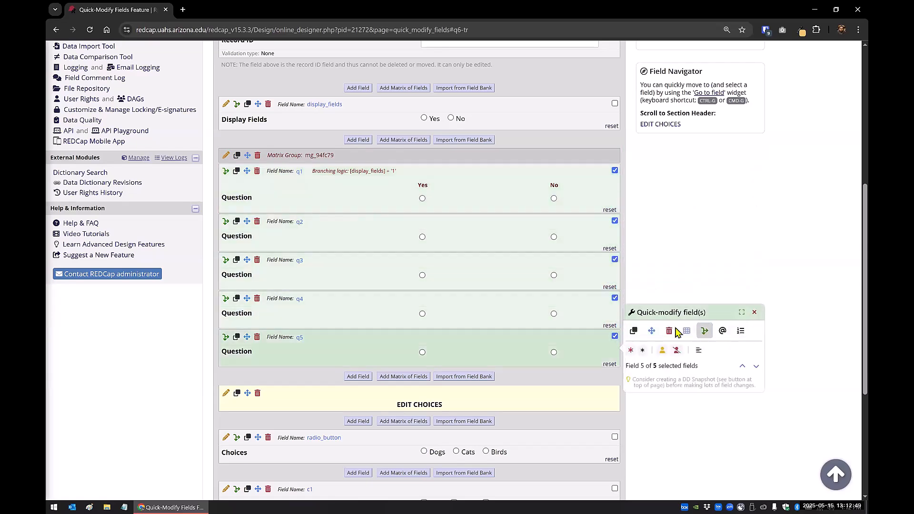
click(704, 332)
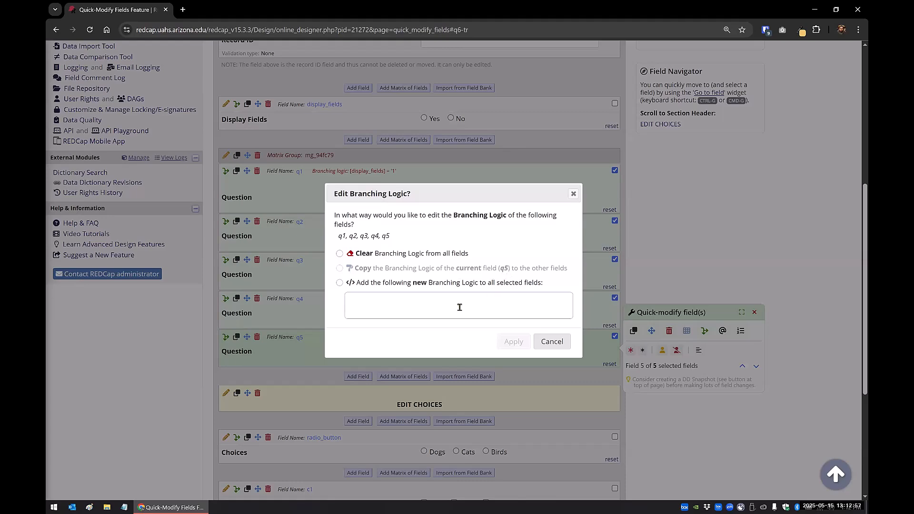
click(546, 348)
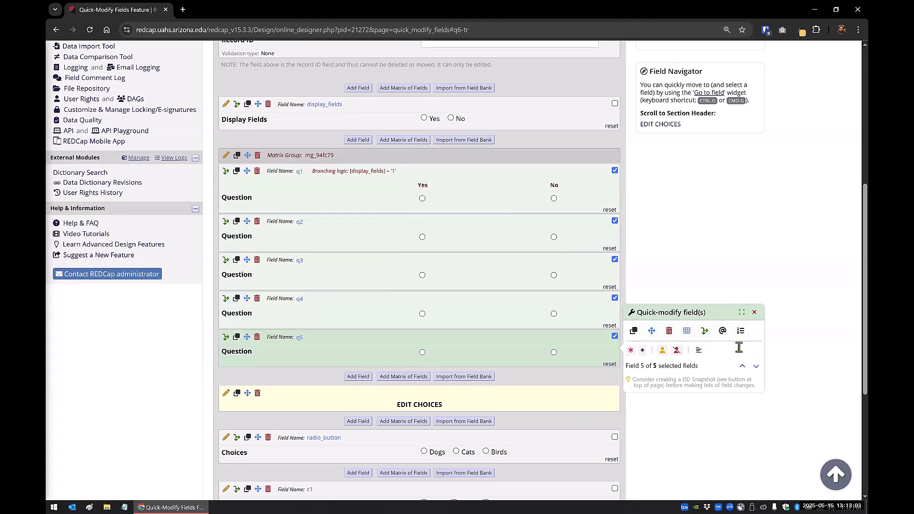
- Make q1 the current field and copy its branching logic to the other selected matrix fields q2 through q5
click(743, 366)
click(743, 327)
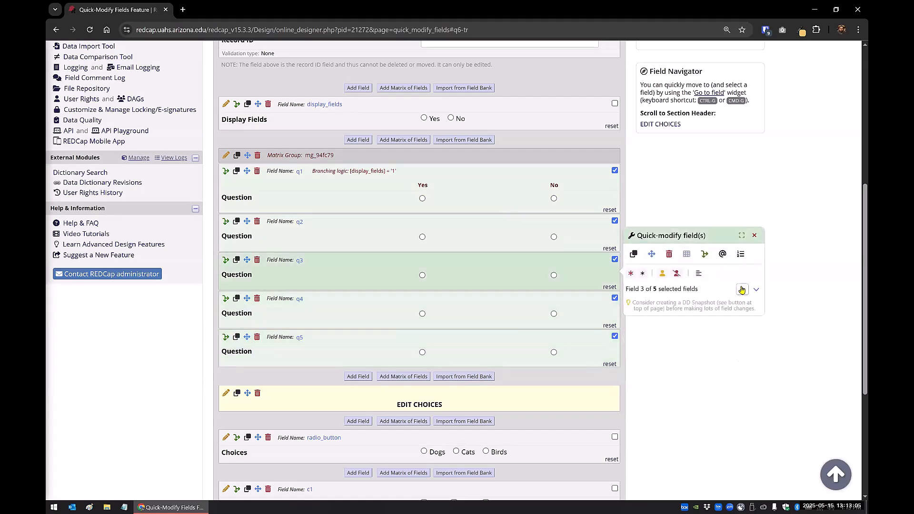
click(742, 289)
click(742, 251)
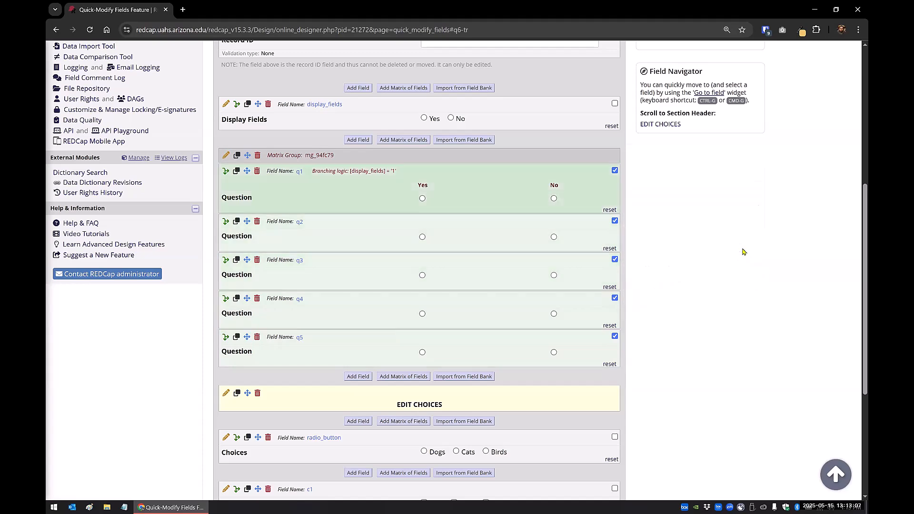
click(704, 172)
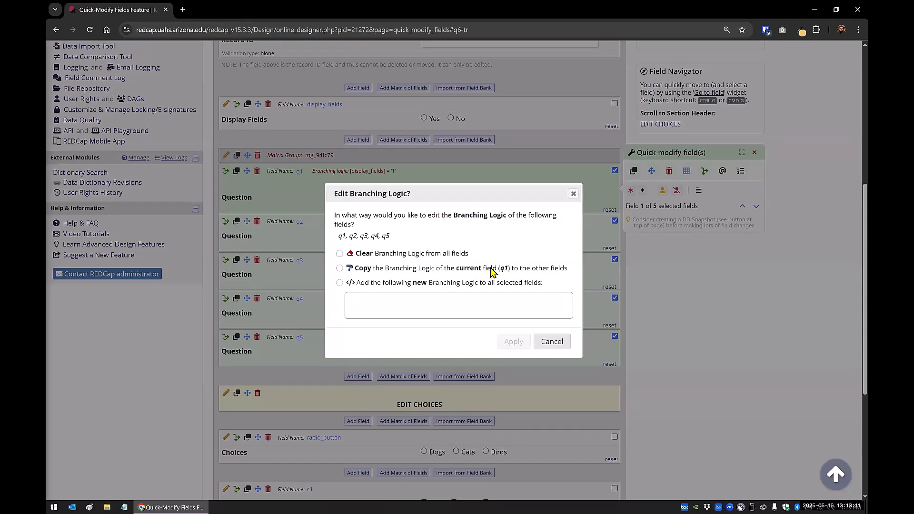
click(339, 269)
click(512, 342)
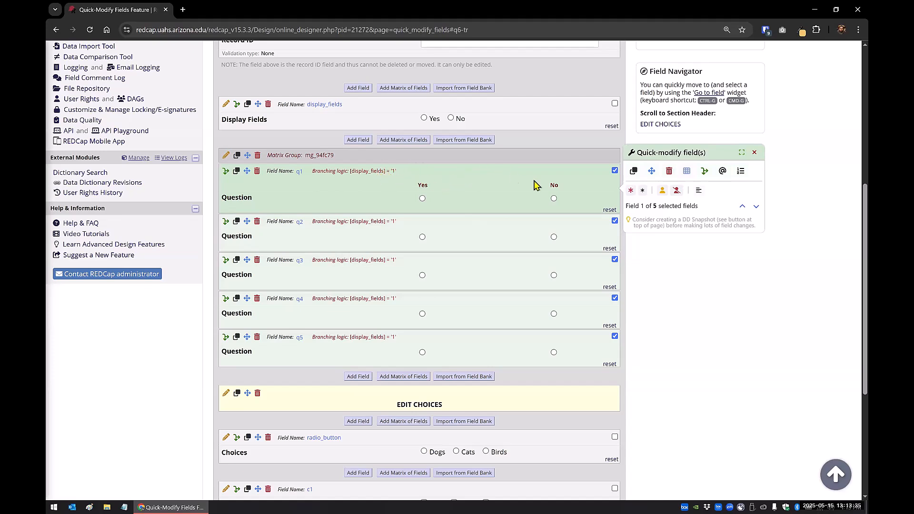
- Apply the new branching logic [display_fields] = '0' to all five selected matrix fields using the Drag-N-Drop Logic Builder
click(705, 171)
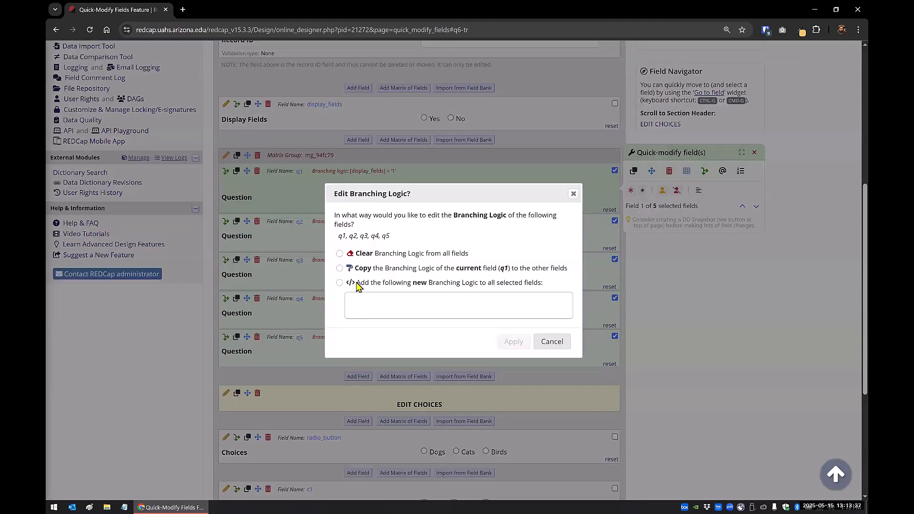
click(340, 282)
click(366, 300)
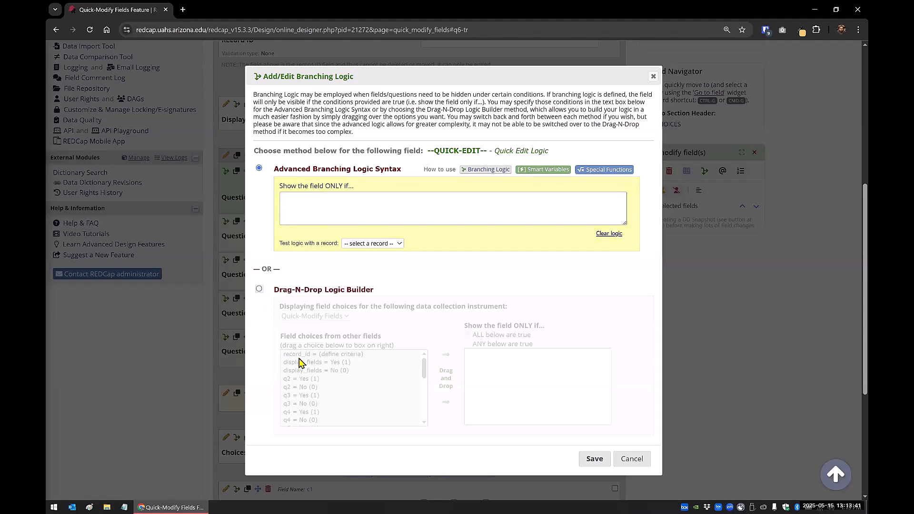
click(286, 355)
drag(327, 370, 557, 359)
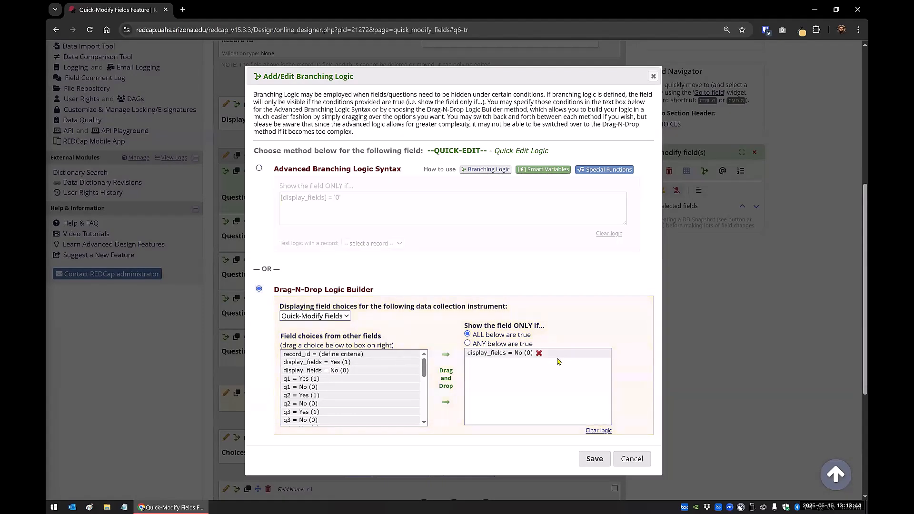
click(594, 458)
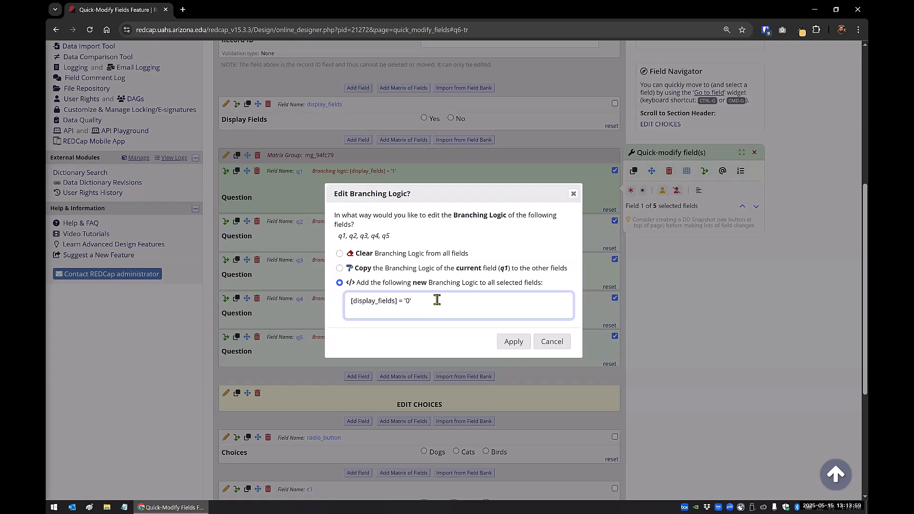
click(510, 343)
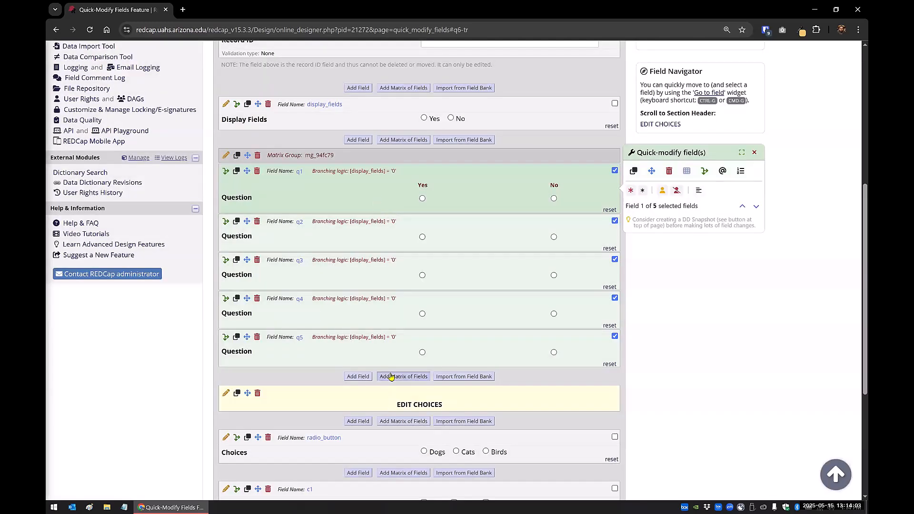
- Replace the branching logic of q1 through q5 with [display_fields] = '1' using the Drag-N-Drop Logic Builder
click(704, 170)
click(339, 282)
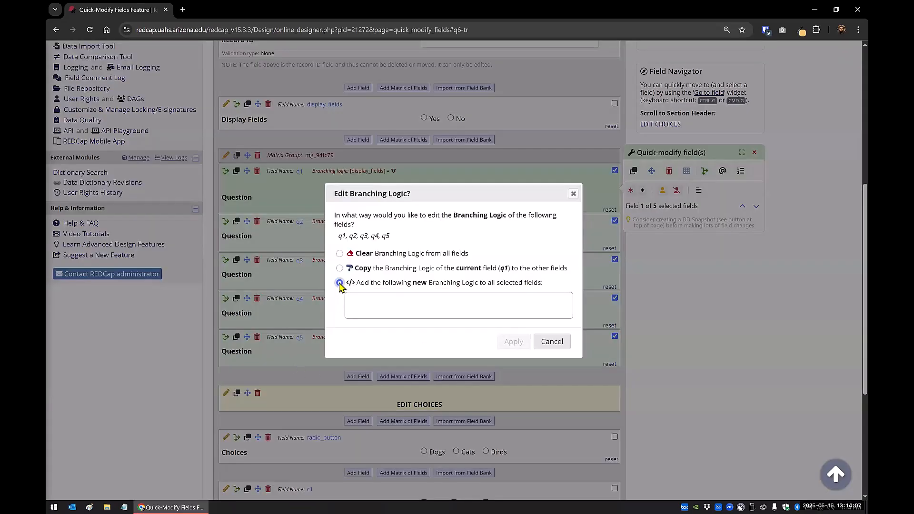
click(366, 303)
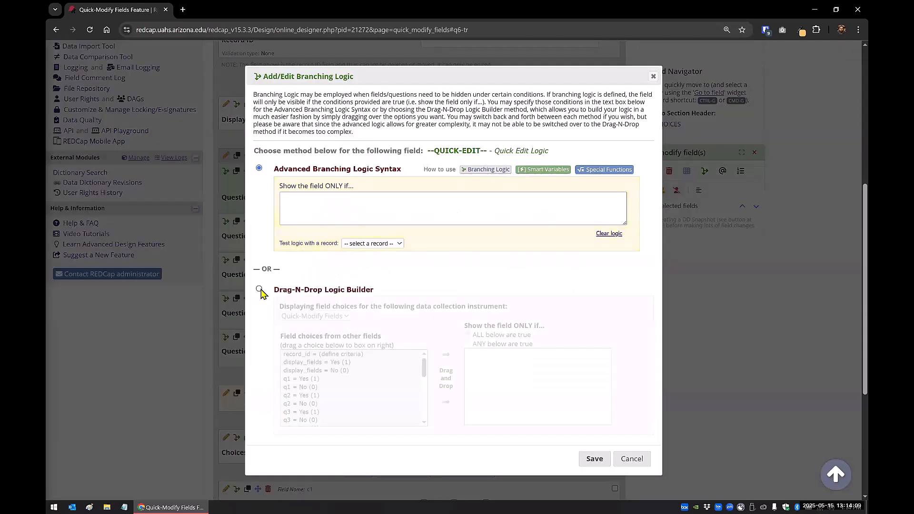
click(259, 289)
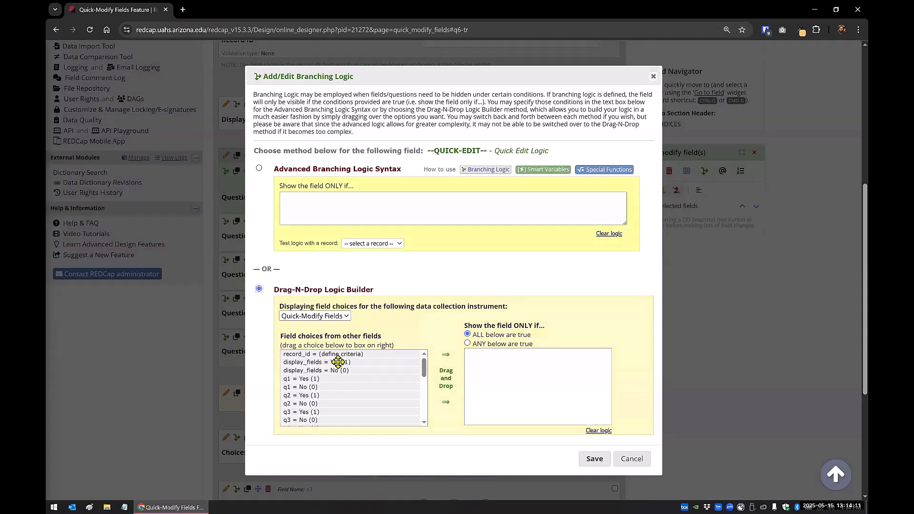
drag(336, 362, 509, 383)
click(595, 459)
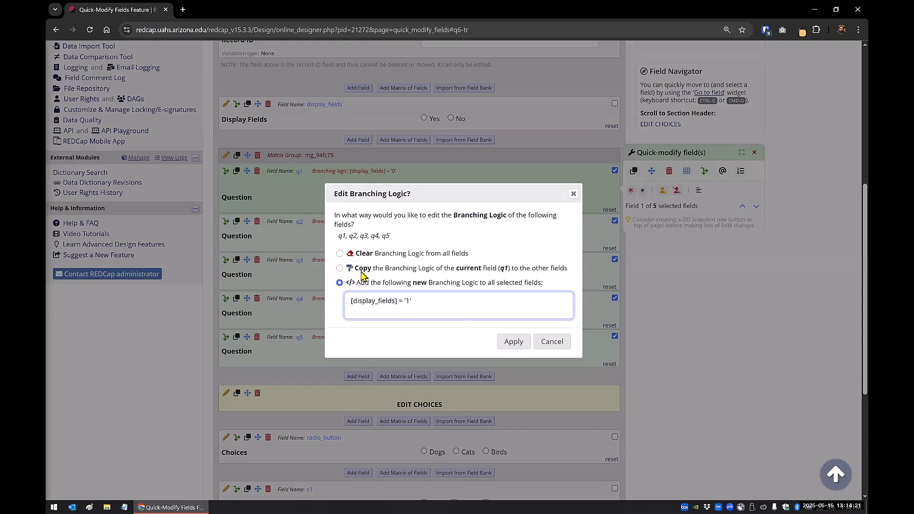
click(511, 342)
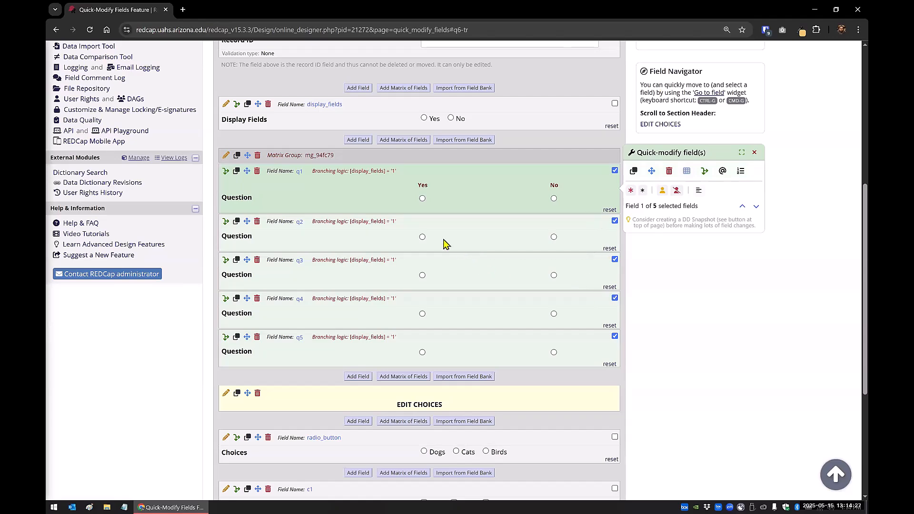
click(724, 172)
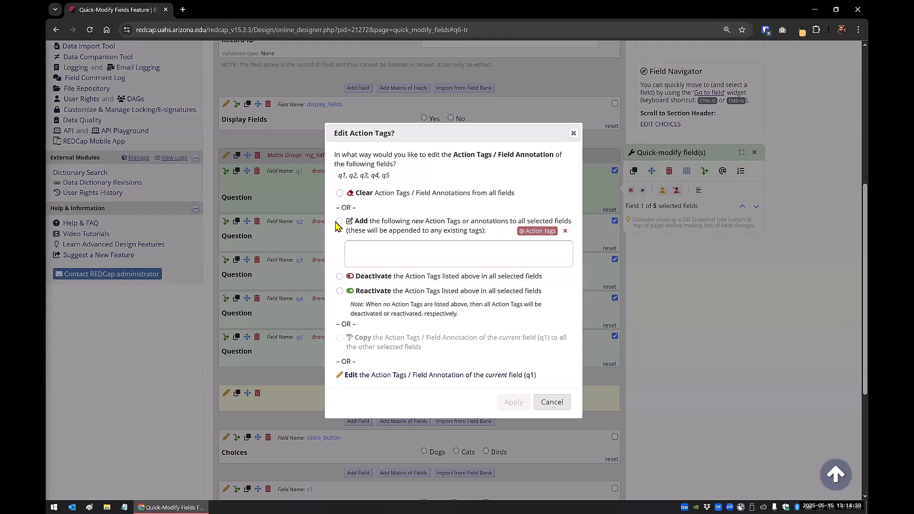
click(363, 244)
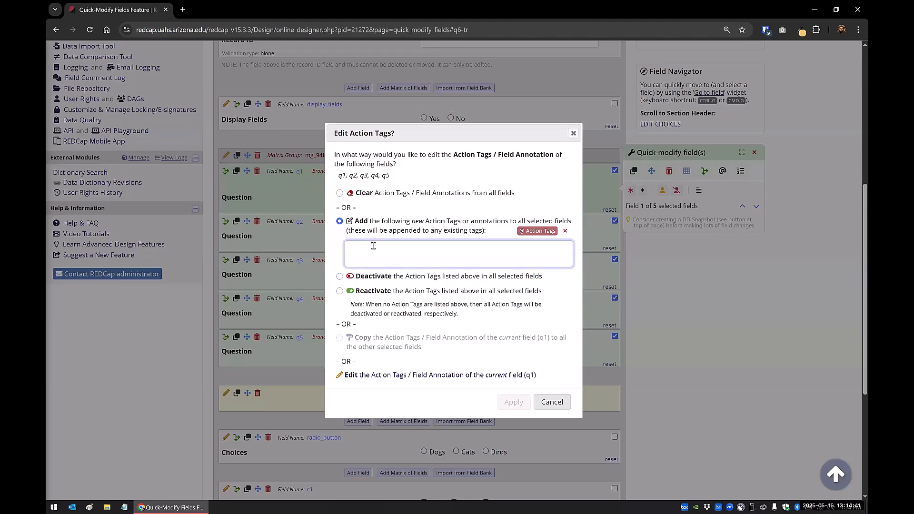
text(@HIDDEN)
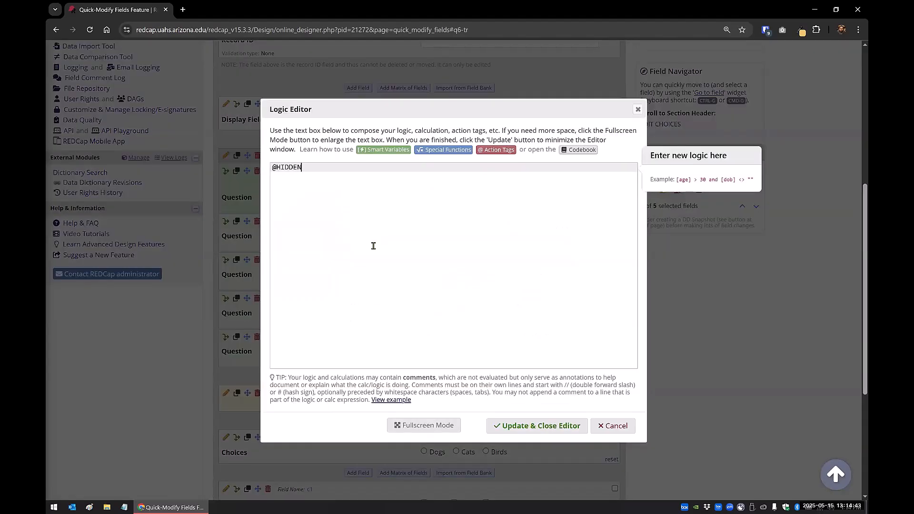
click(526, 424)
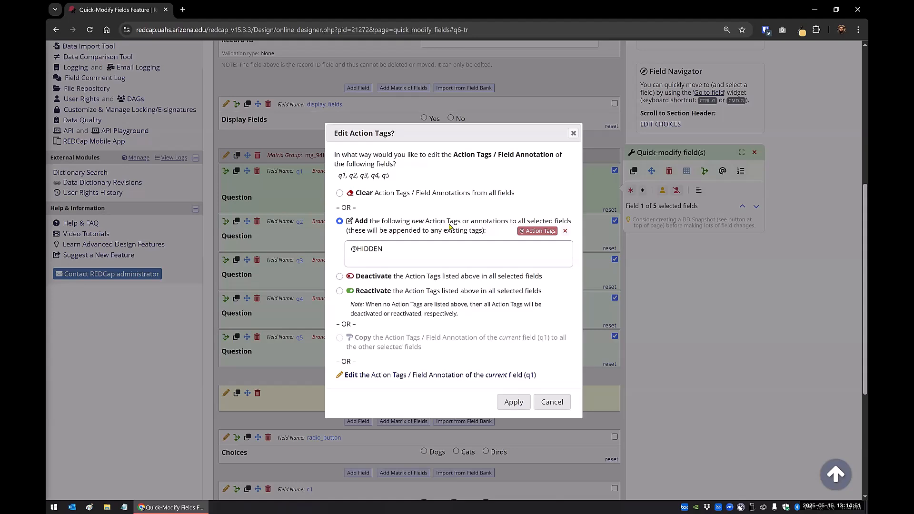
click(514, 403)
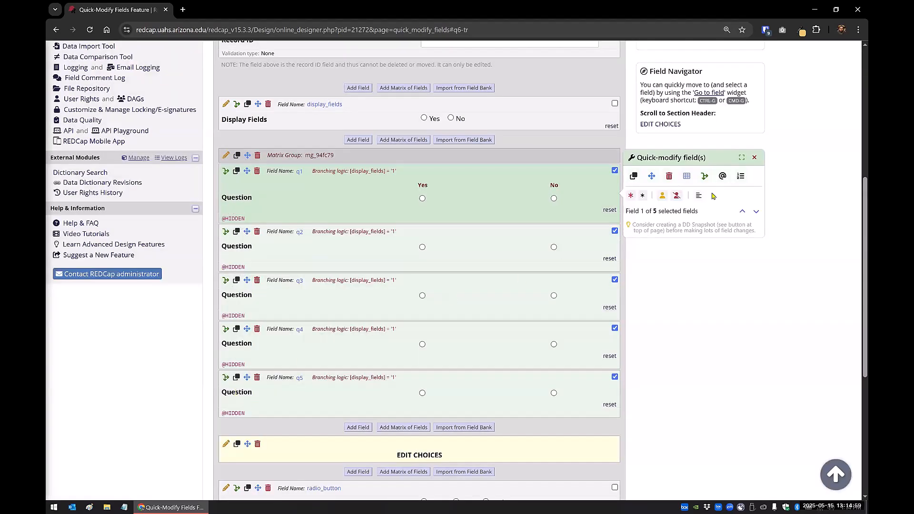
click(722, 176)
click(340, 221)
click(393, 248)
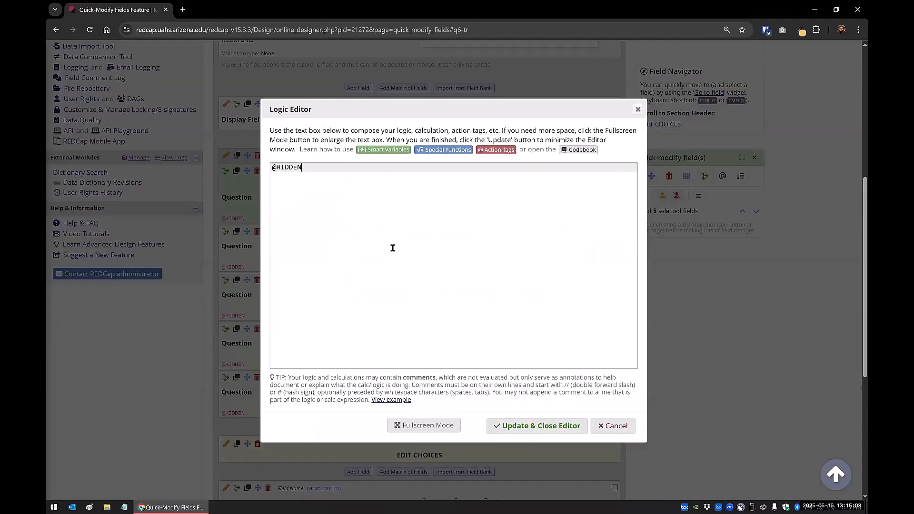
text(-SURVEY)
click(527, 431)
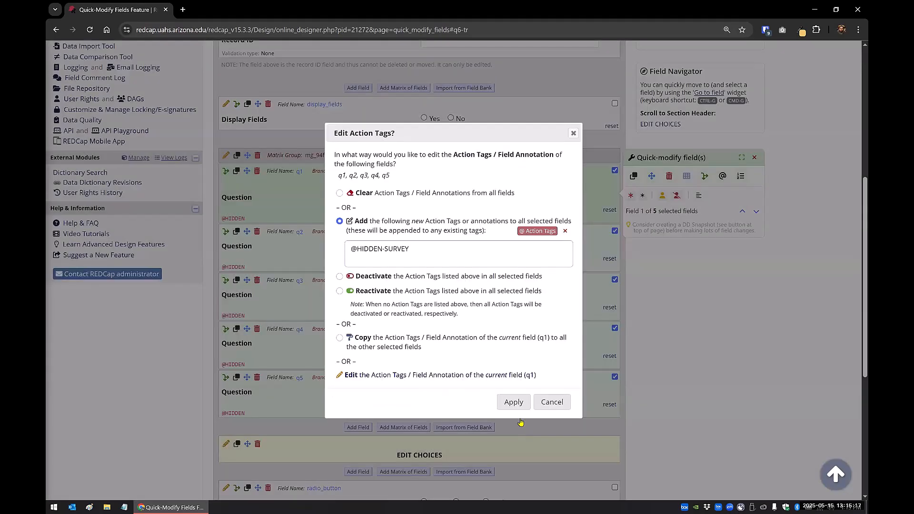
click(514, 402)
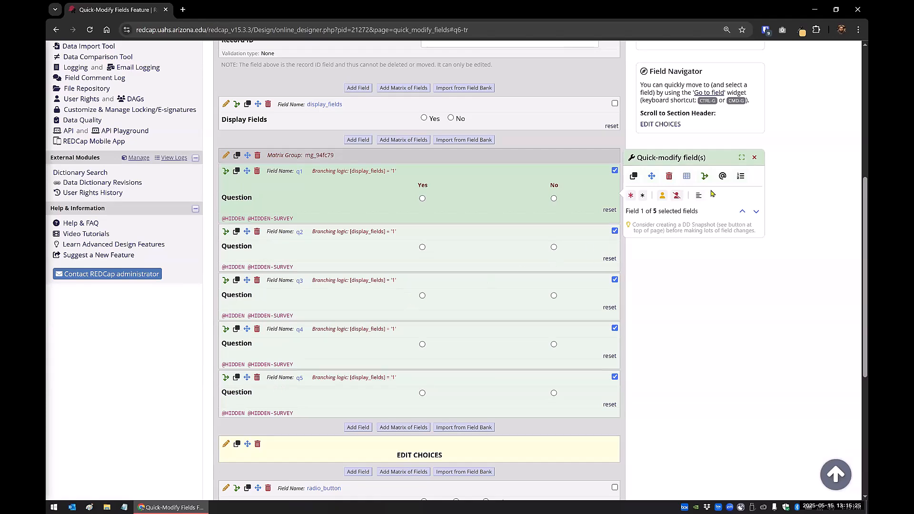
- Clear the action tags and field annotations from all five selected matrix fields
click(723, 176)
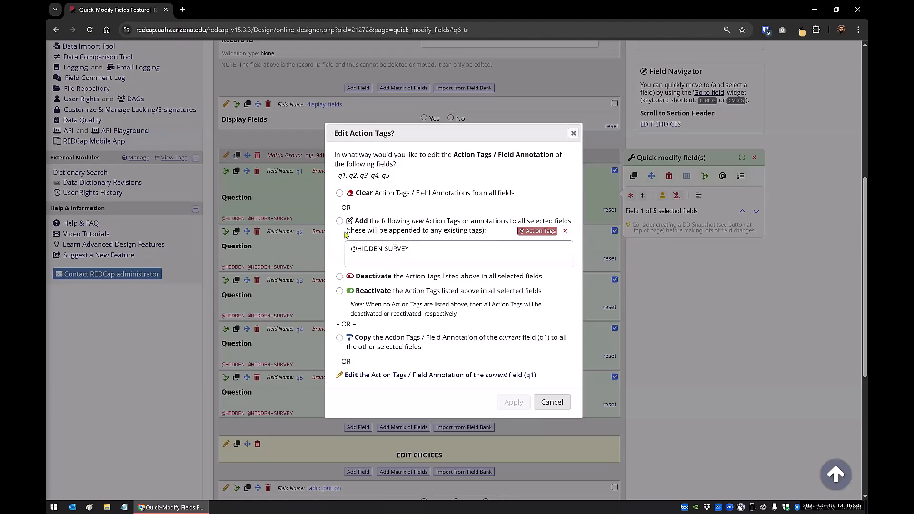
click(339, 193)
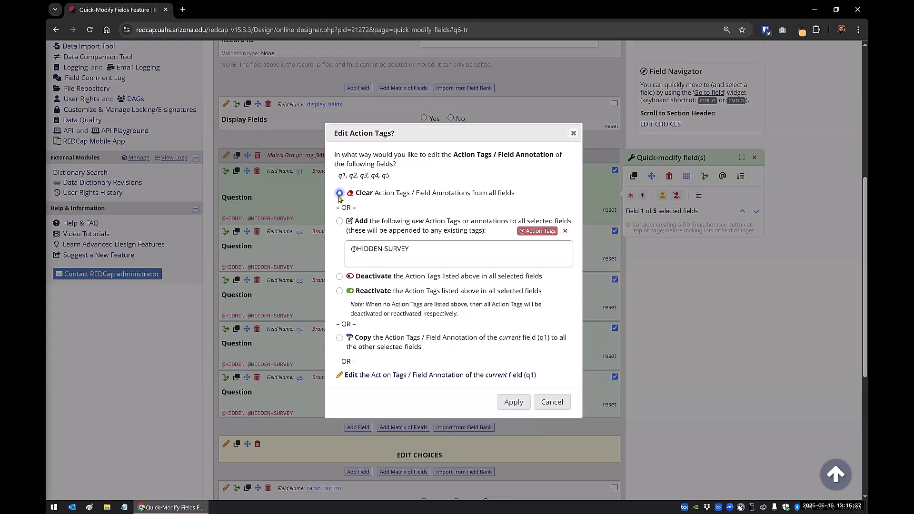
click(509, 409)
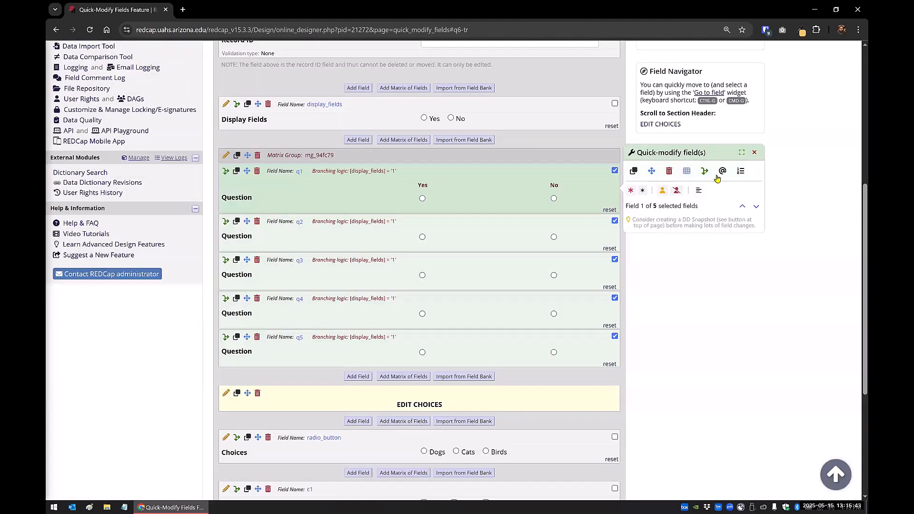
click(722, 171)
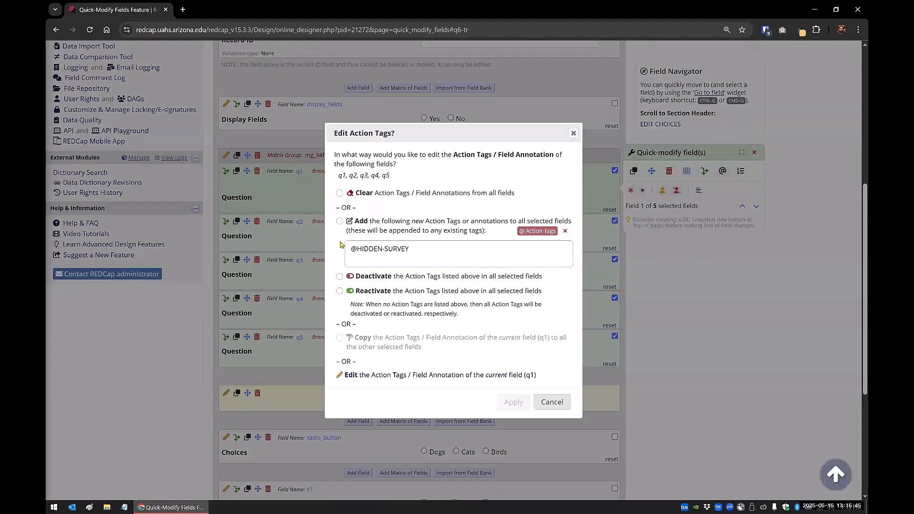
click(339, 222)
click(433, 244)
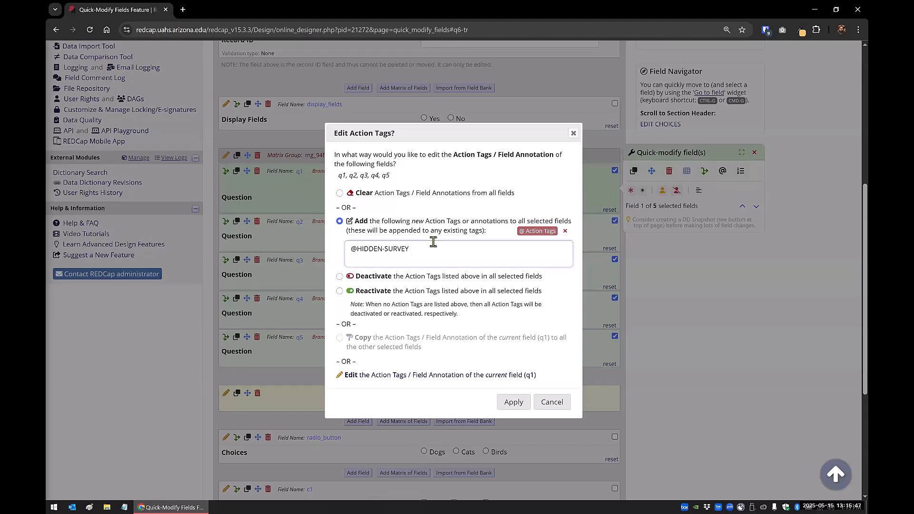
text(@HIDDEN)
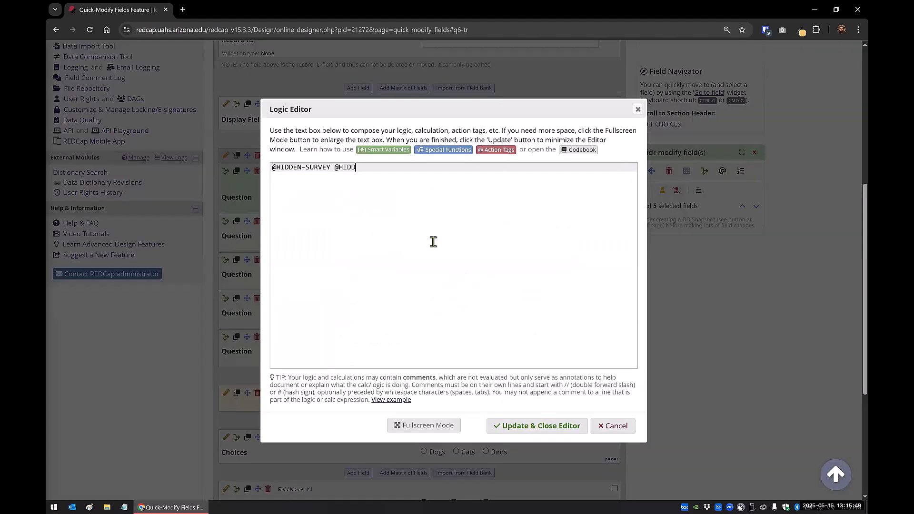
click(495, 425)
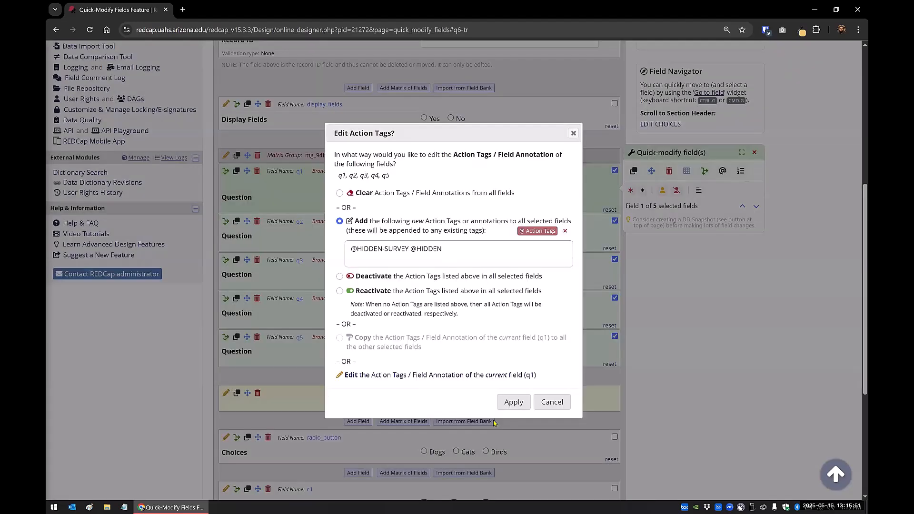
click(511, 404)
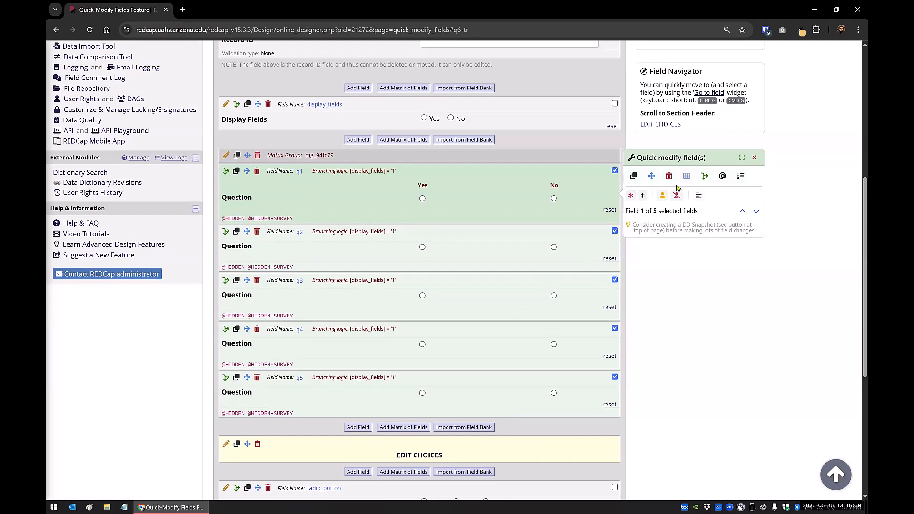
click(723, 176)
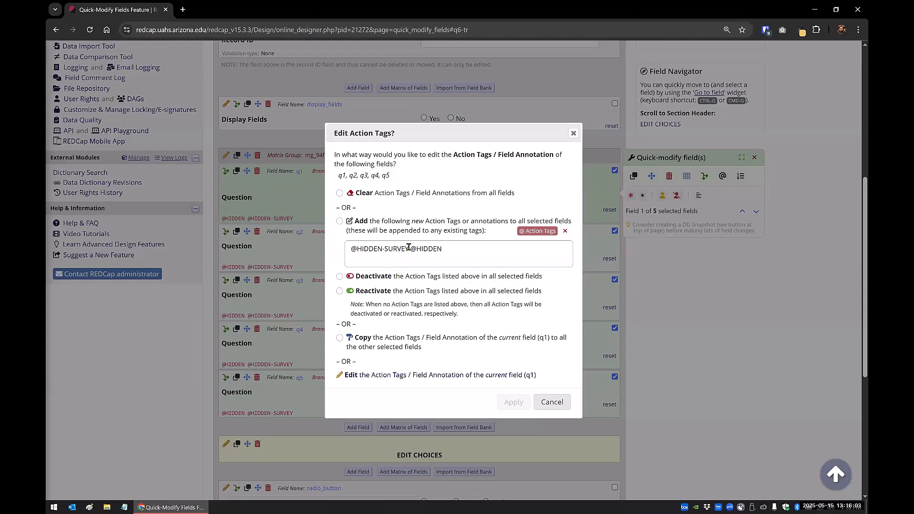
drag(410, 248, 455, 246)
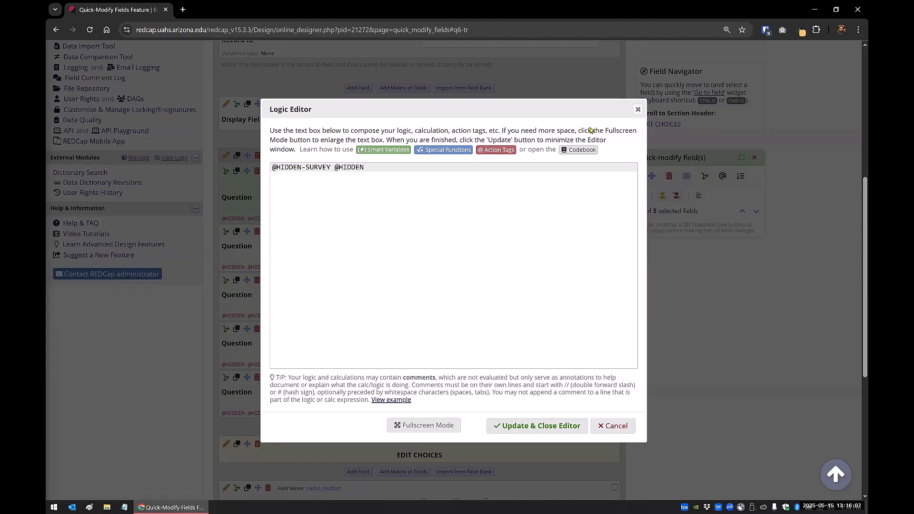
click(331, 168)
shift+click(381, 167)
key(BackSpace)
click(503, 425)
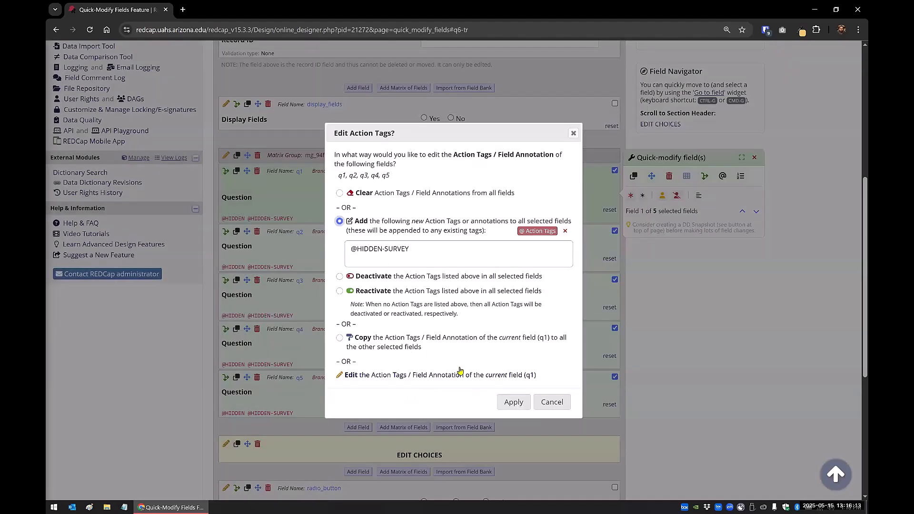
click(513, 402)
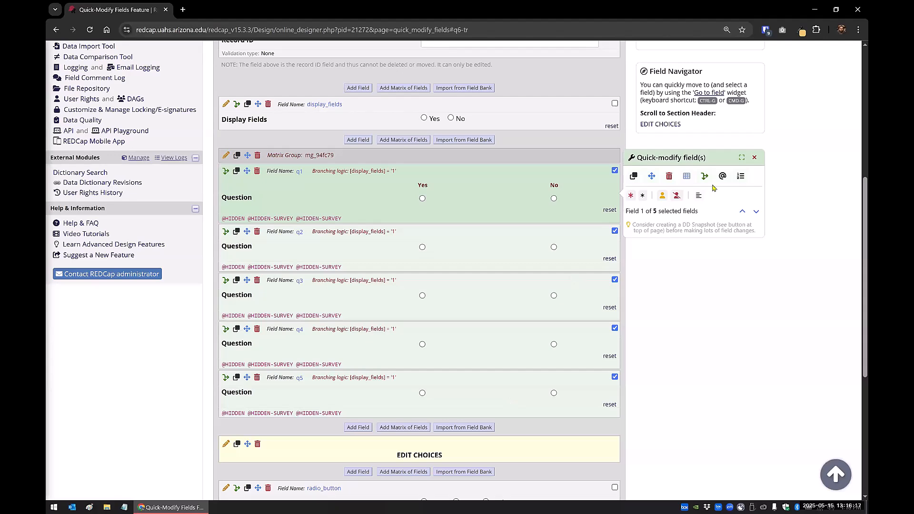
- Clear all action tags and field annotations from q1 through q5 again
click(722, 176)
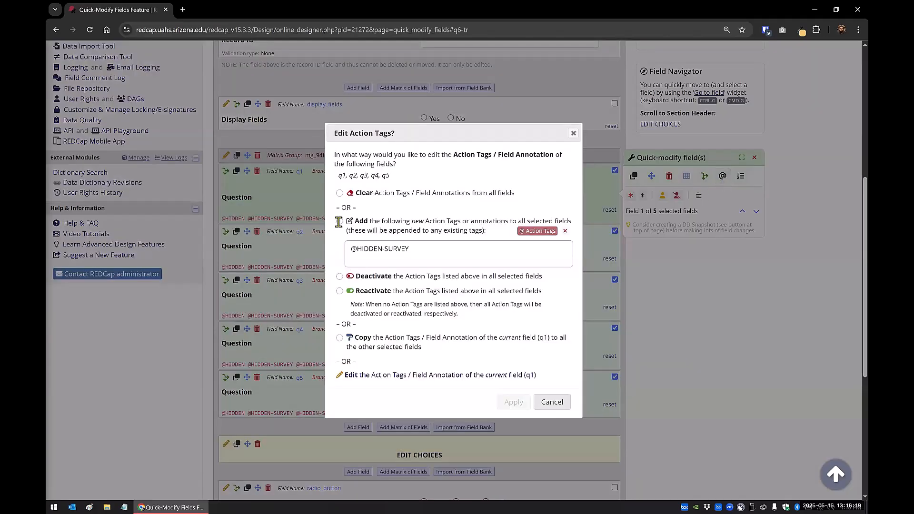
click(339, 192)
click(521, 405)
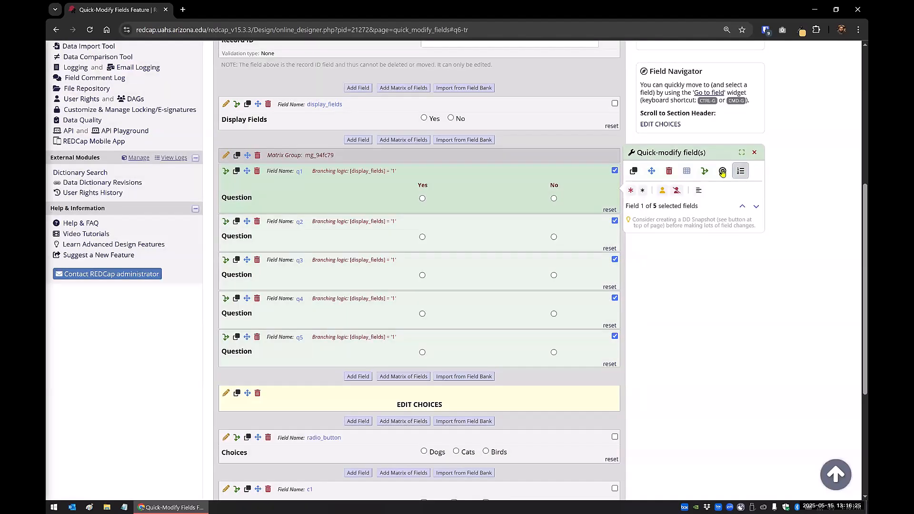
click(722, 171)
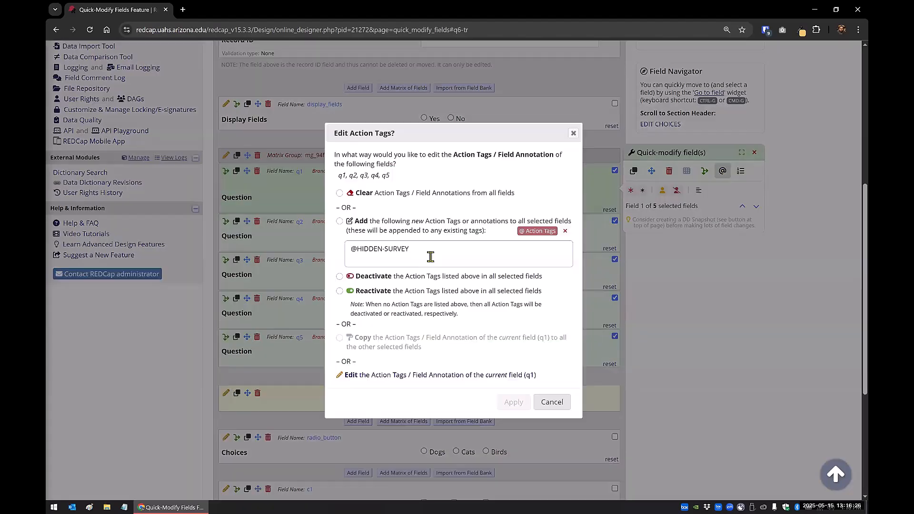
click(339, 221)
click(478, 248)
text(@HIDDEN)
click(525, 427)
click(512, 402)
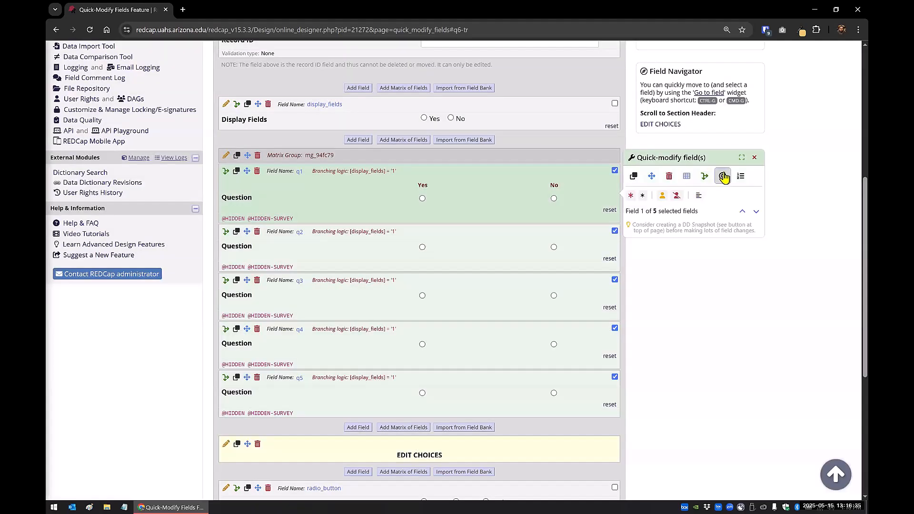
click(724, 177)
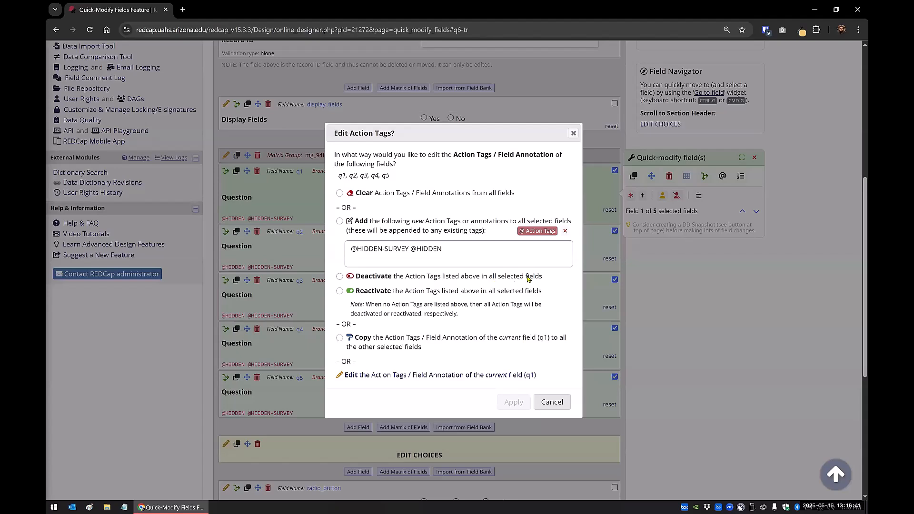
drag(410, 249, 340, 249)
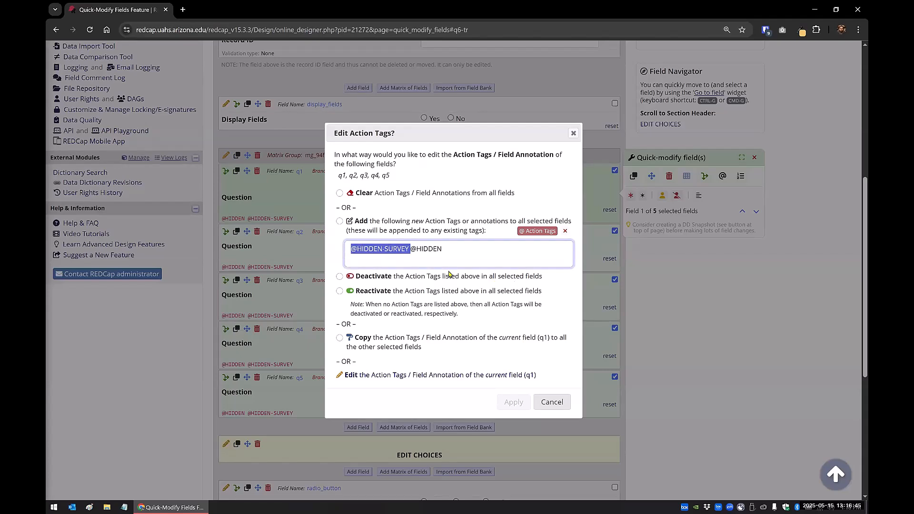
click(449, 248)
drag(331, 167, 273, 166)
key(BackSpace)
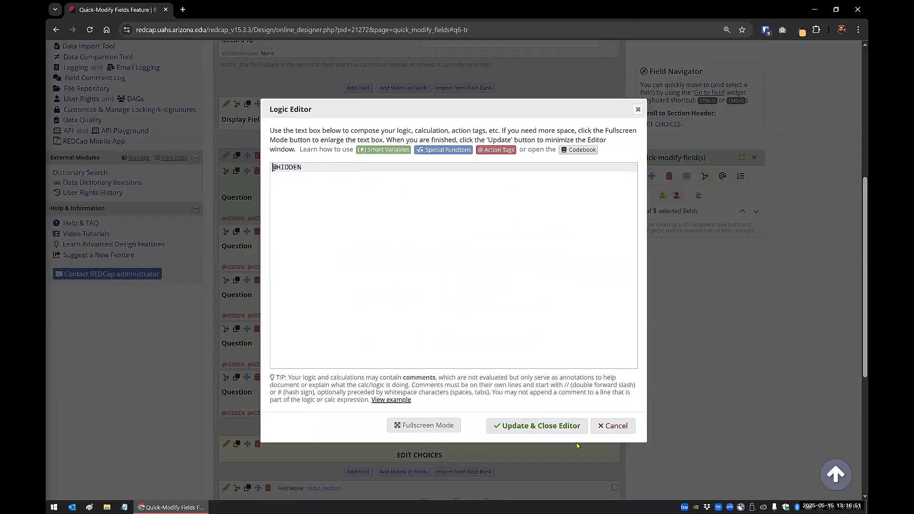
click(512, 427)
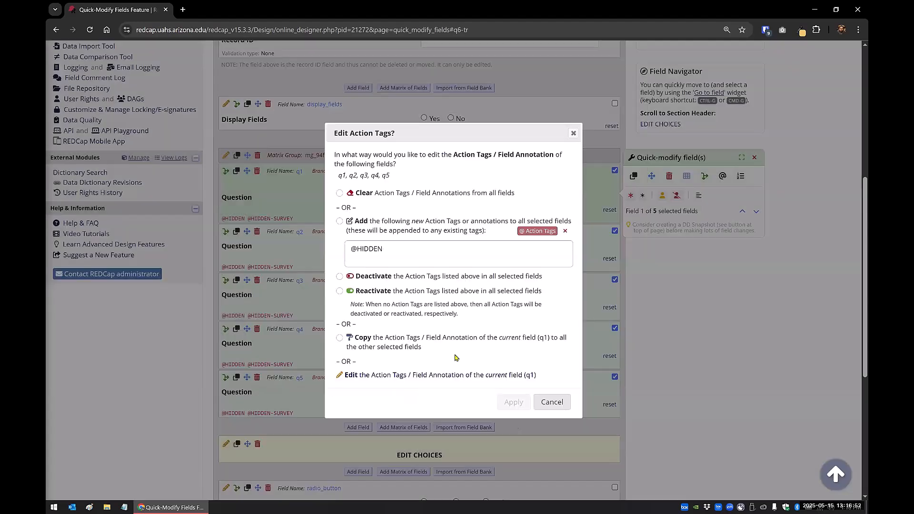
click(340, 277)
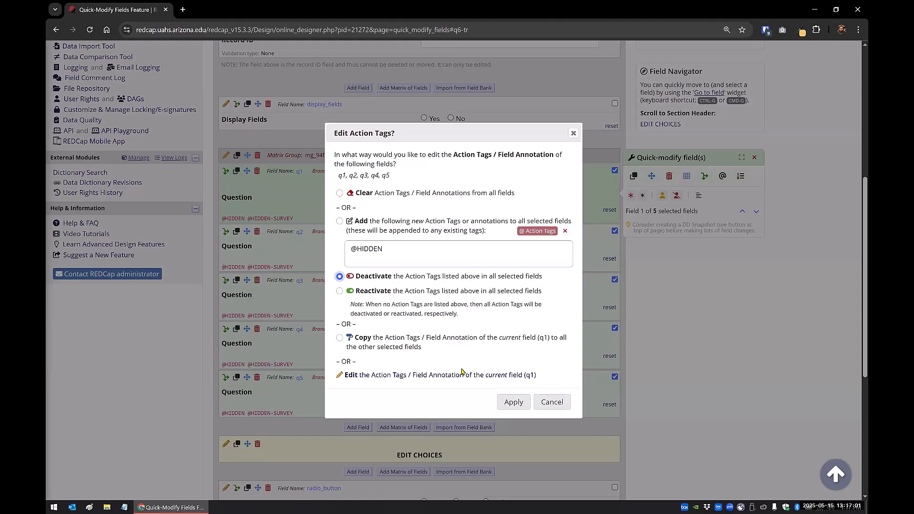
click(513, 403)
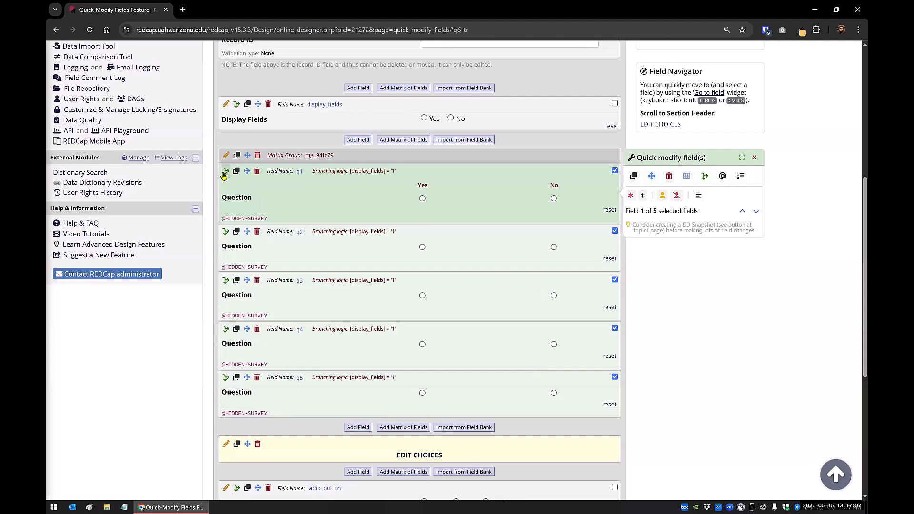
- Check q1's branching logic and the matrix group's field annotations, closing both without changes
click(225, 171)
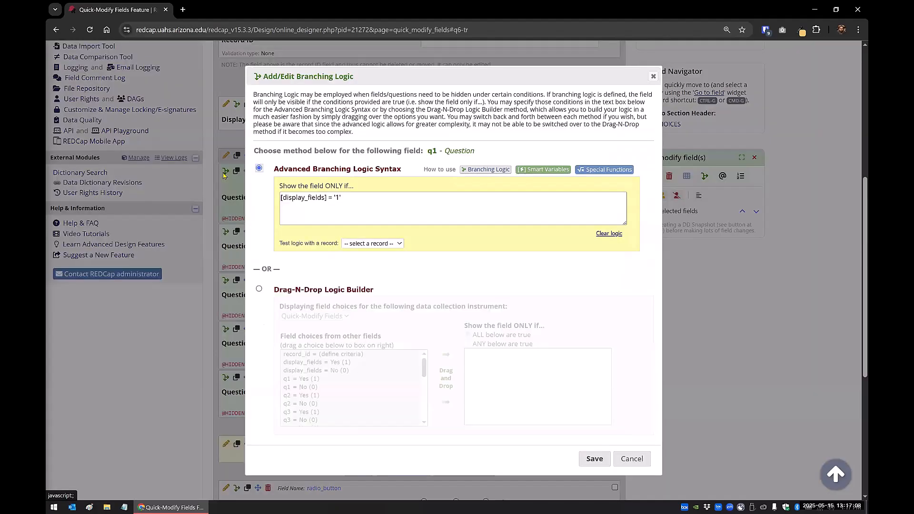
click(653, 77)
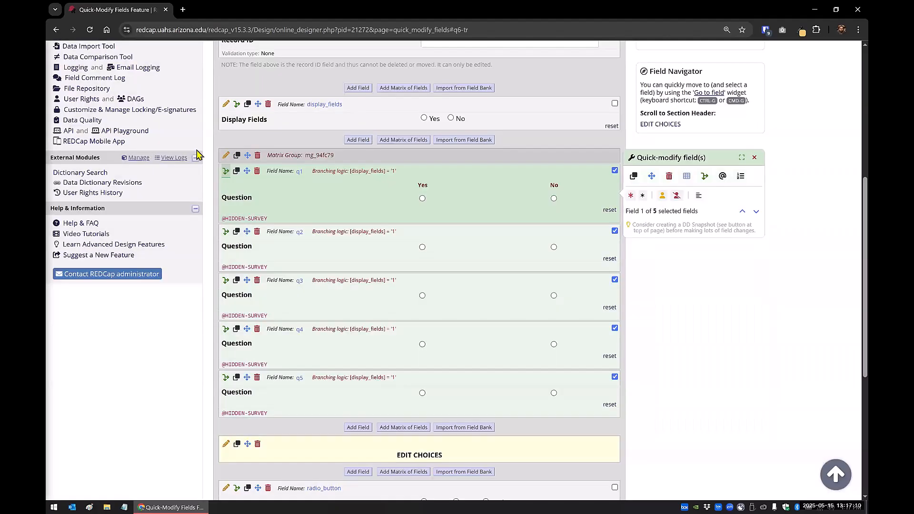
click(225, 155)
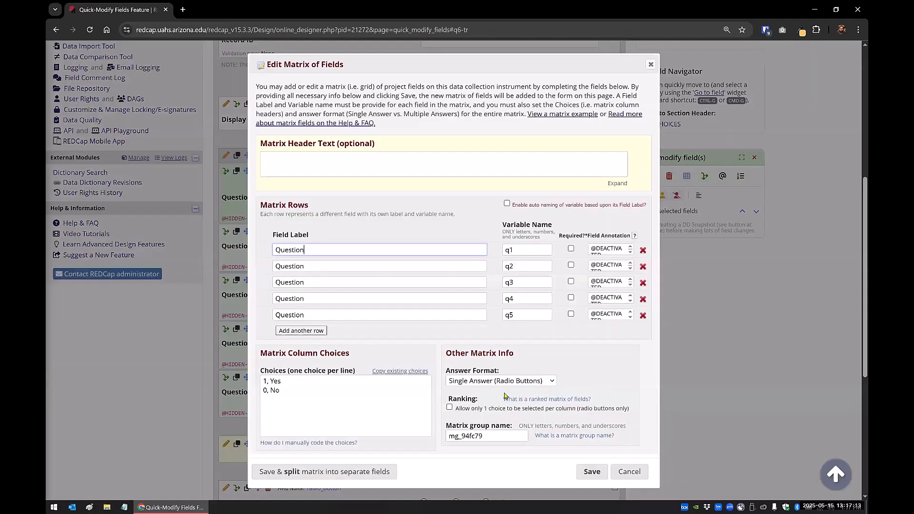
click(630, 472)
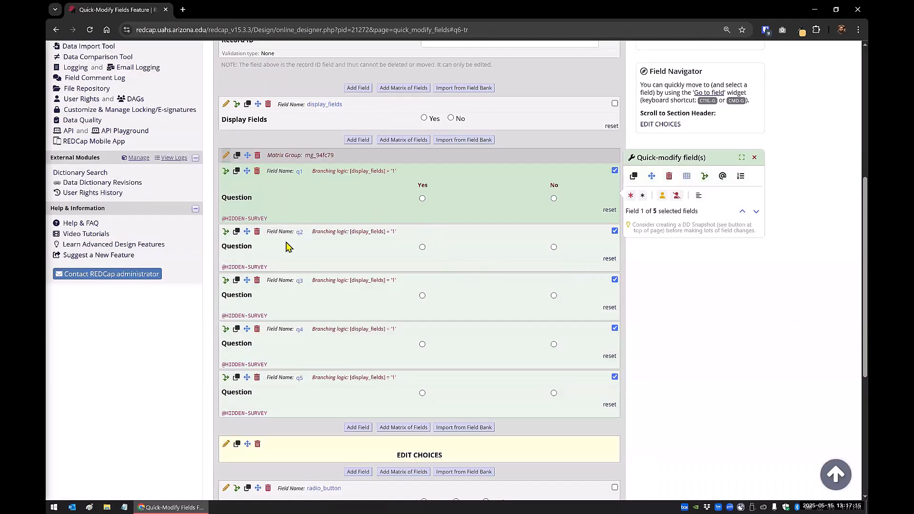
- Extend the field selection with c1, c2 and c3, leaving radio_button out
scroll(285, 245, down, 5)
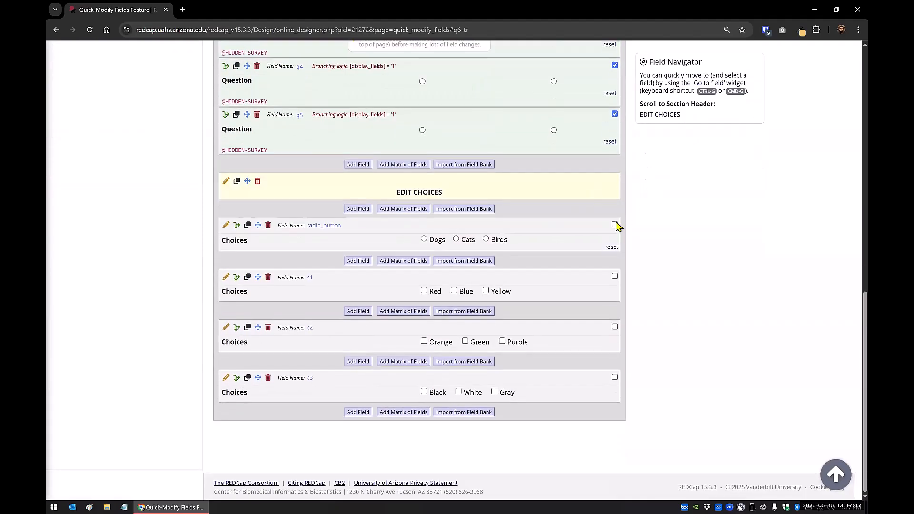
click(615, 225)
click(614, 277)
click(615, 327)
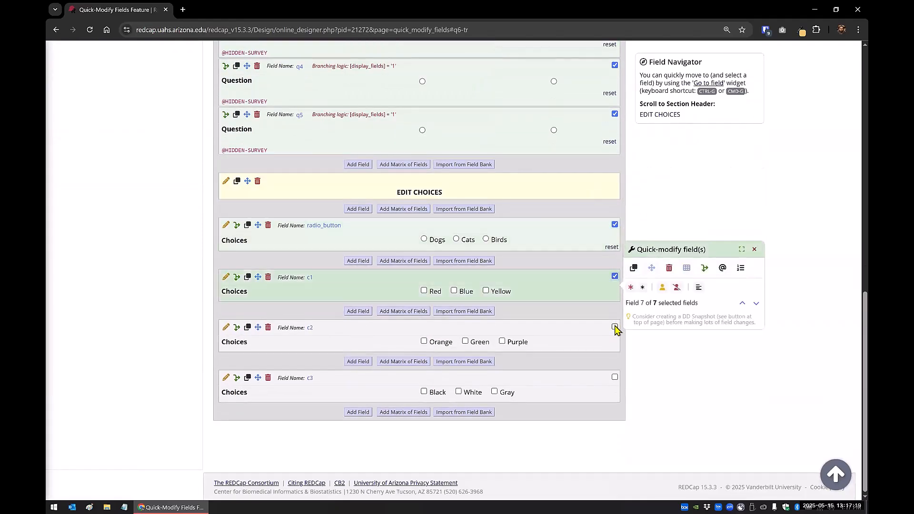
click(614, 377)
click(615, 225)
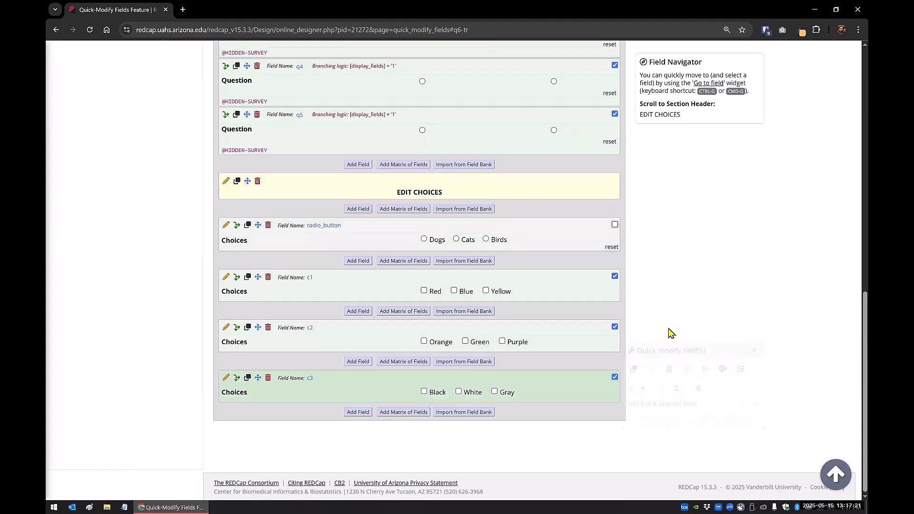
click(723, 369)
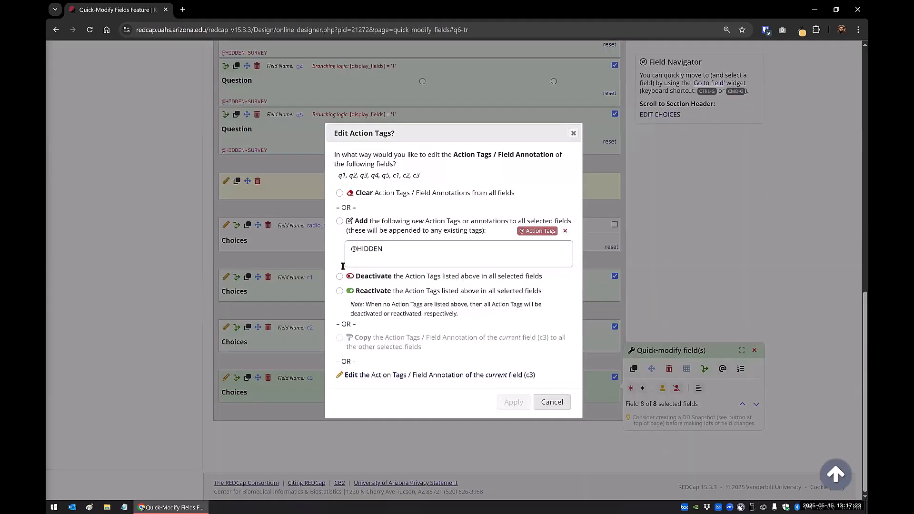
click(365, 232)
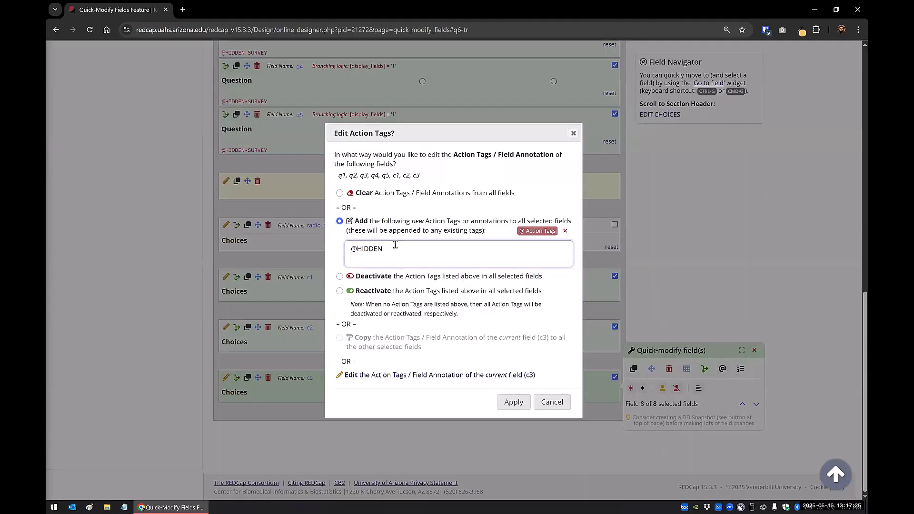
click(395, 245)
text(@HIDDEN)
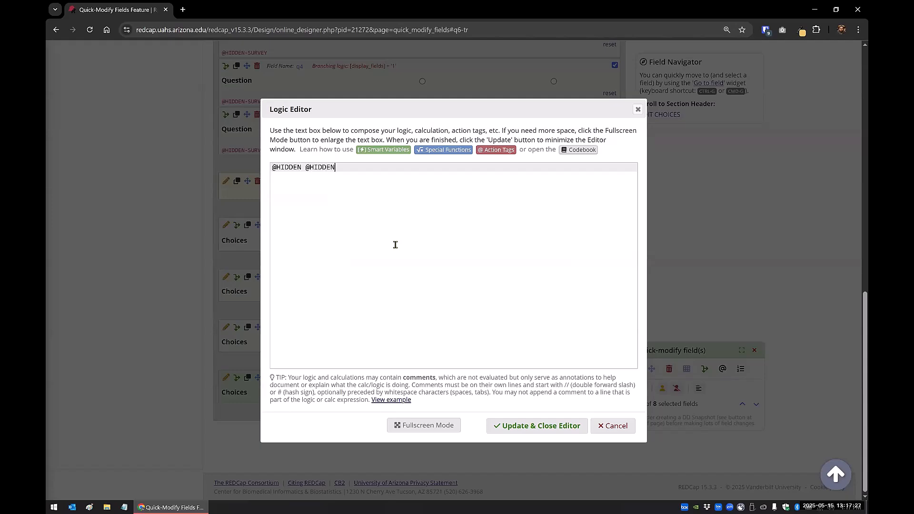
text(-SURVEY)
click(515, 427)
click(509, 406)
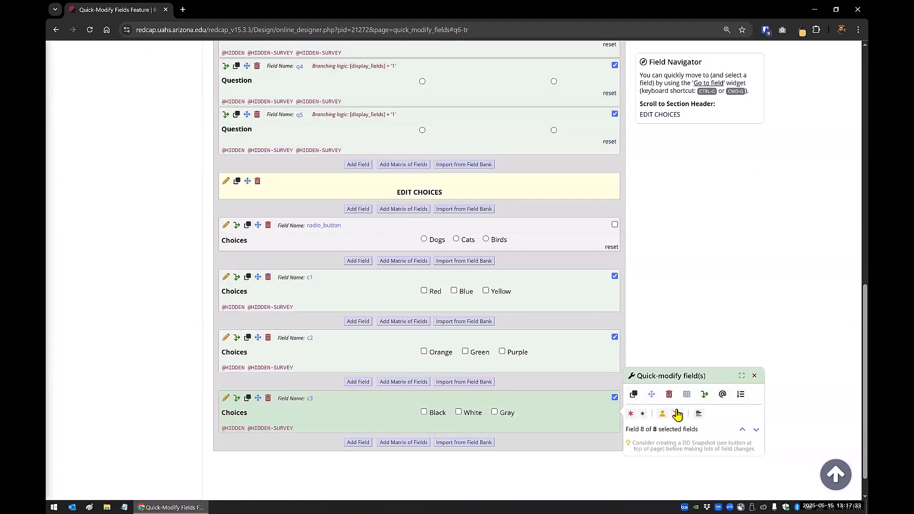
click(722, 394)
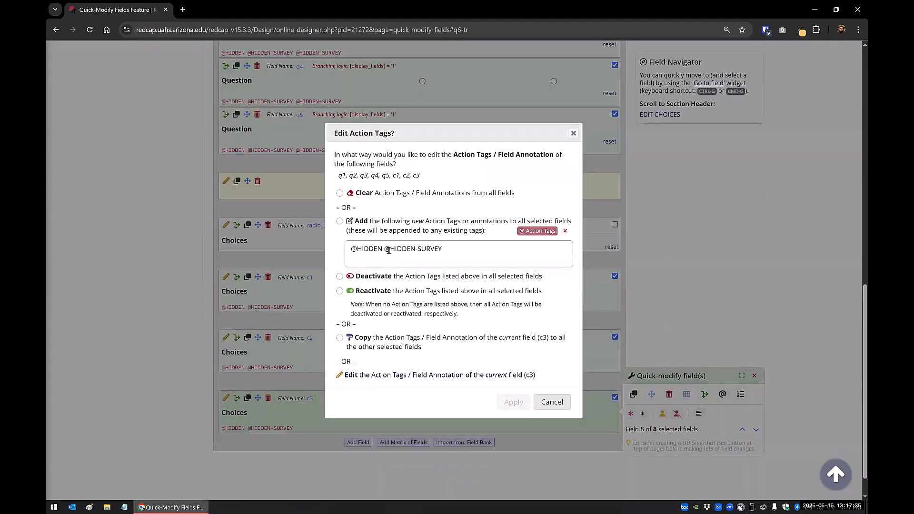
click(340, 221)
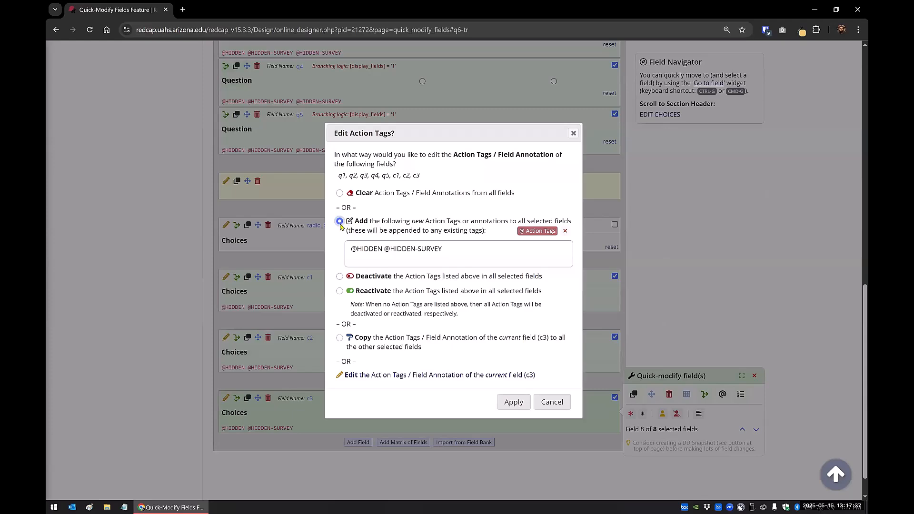
click(379, 250)
key(ctrl+shift+Left)
key(ctrl+shift+Left)
key(ctrl+shift+Left)
key(BackSpace)
click(567, 426)
click(340, 276)
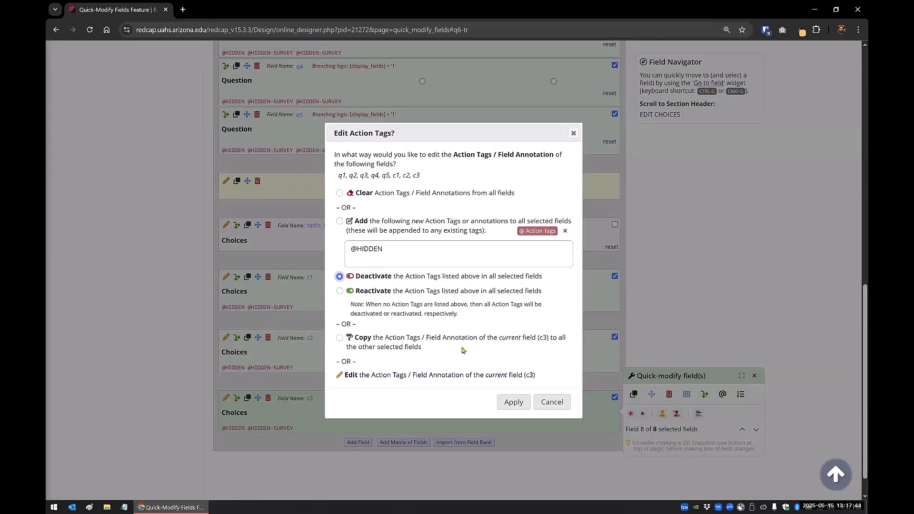
click(515, 403)
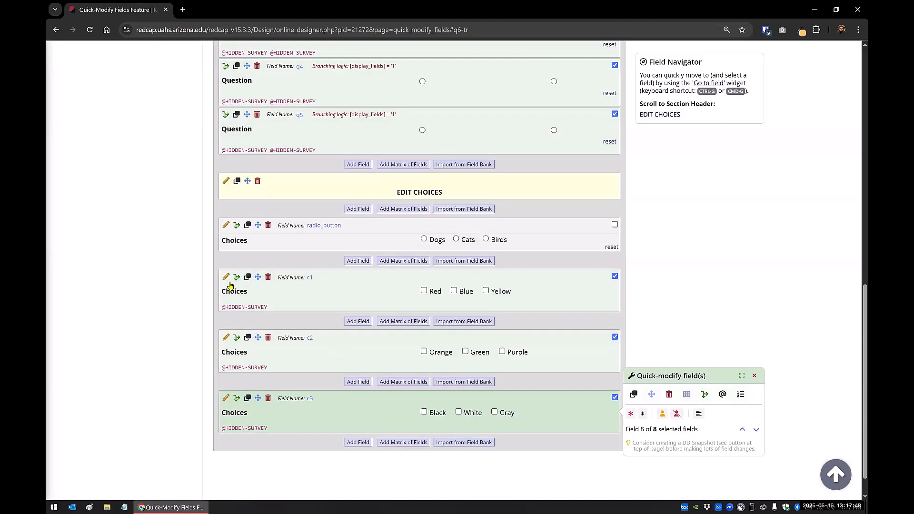
- Open field c1's action tags in the Logic Editor and examine how the deactivated tag is written
click(227, 277)
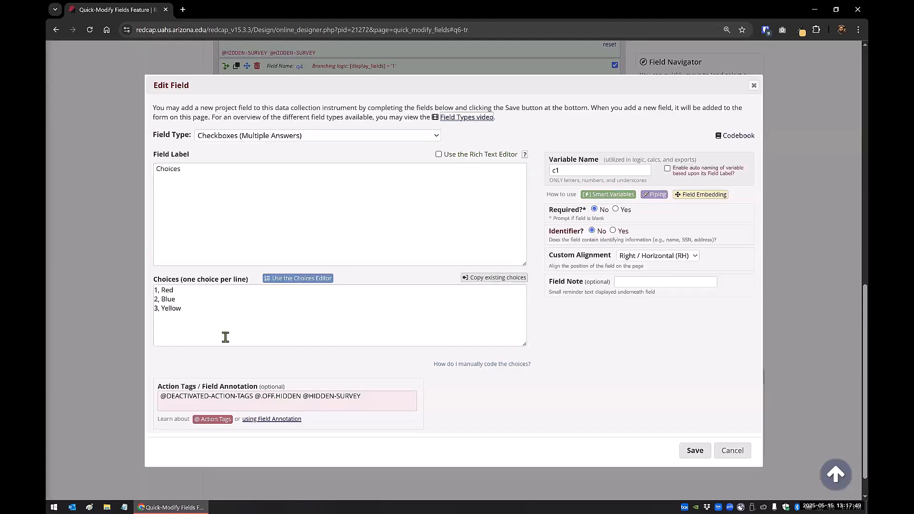
click(163, 398)
drag(272, 167, 382, 172)
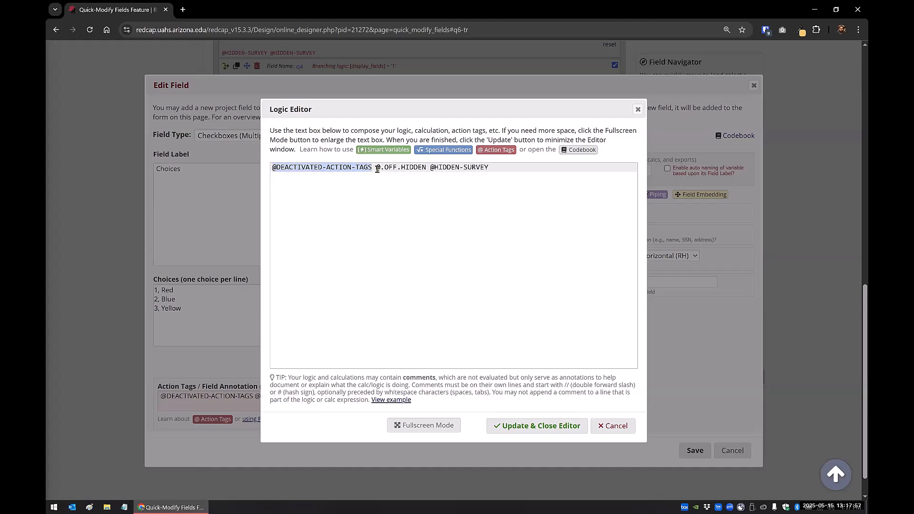
drag(384, 167, 399, 168)
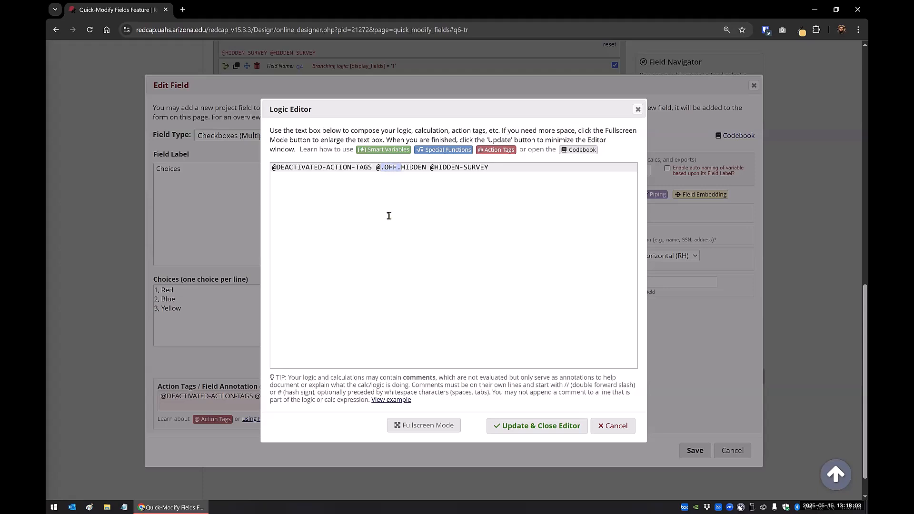
drag(377, 168, 426, 167)
click(275, 172)
drag(271, 168, 401, 167)
- Search the action tags reference for "dea", and leave field c1 without saving changes
text(dea)
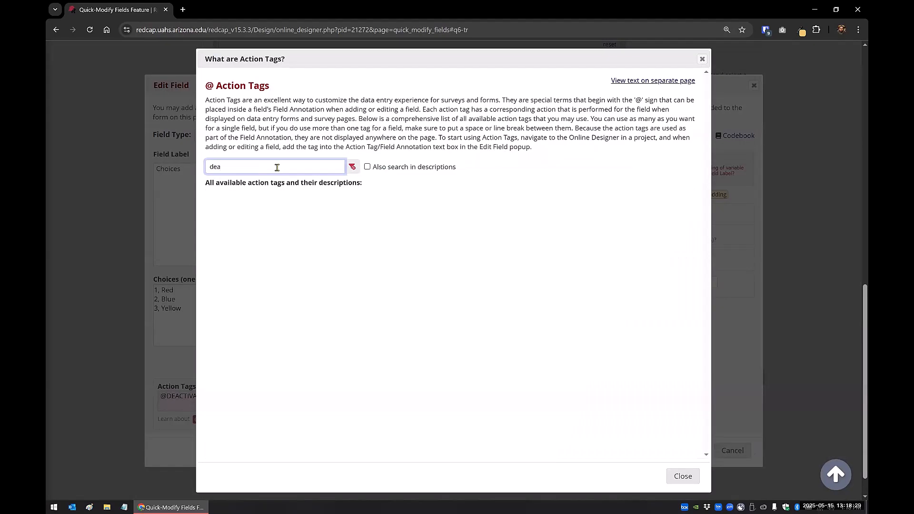
click(702, 59)
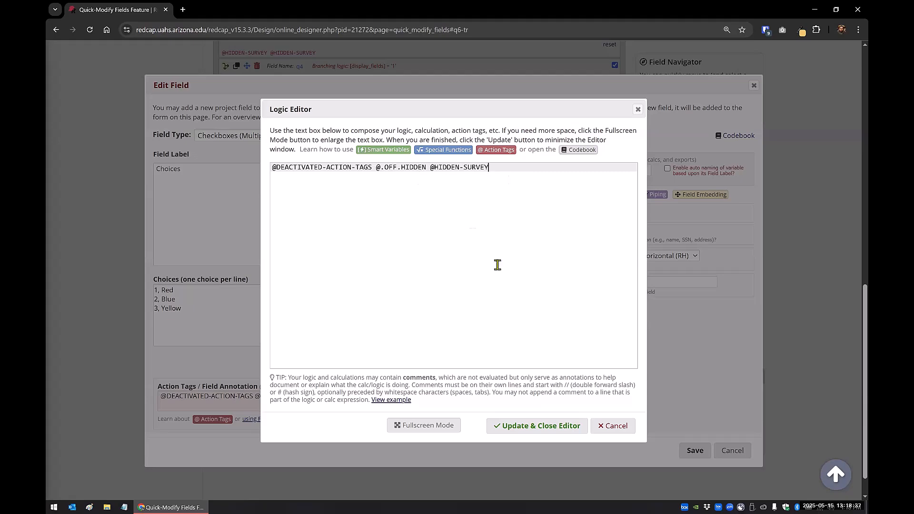
click(612, 431)
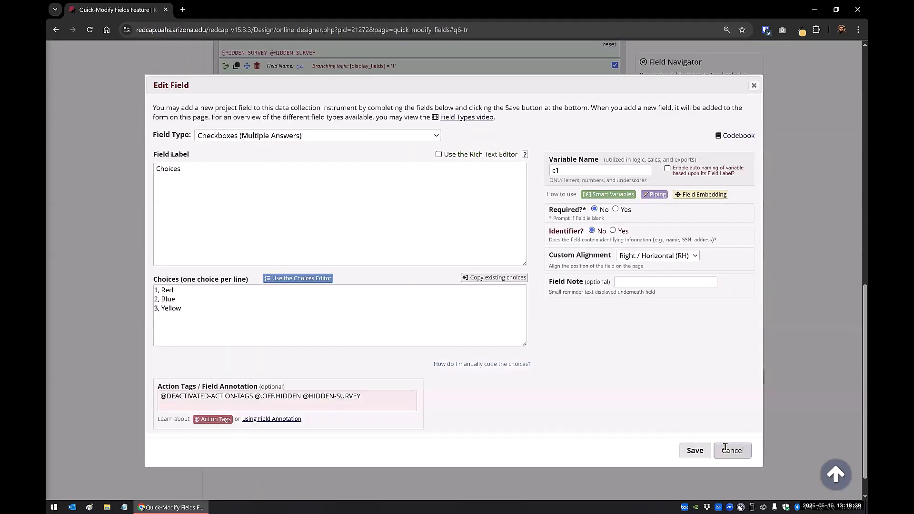
click(731, 450)
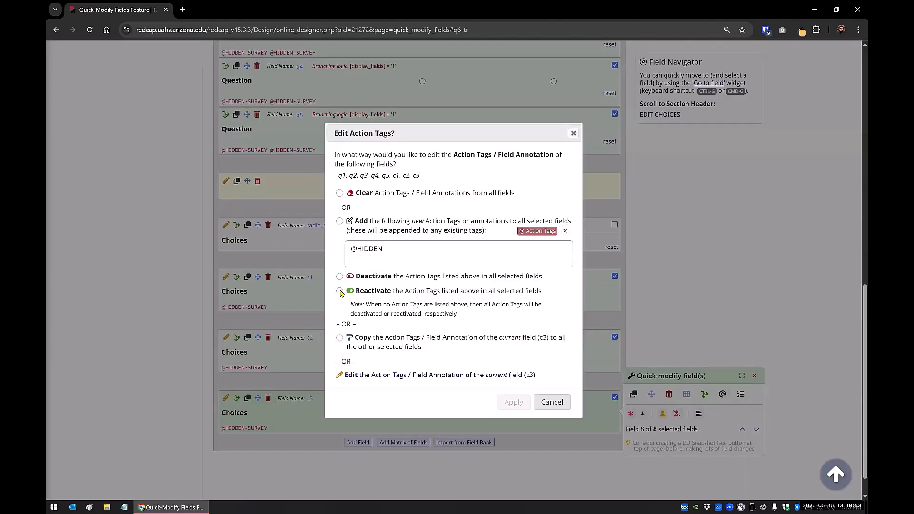
click(339, 291)
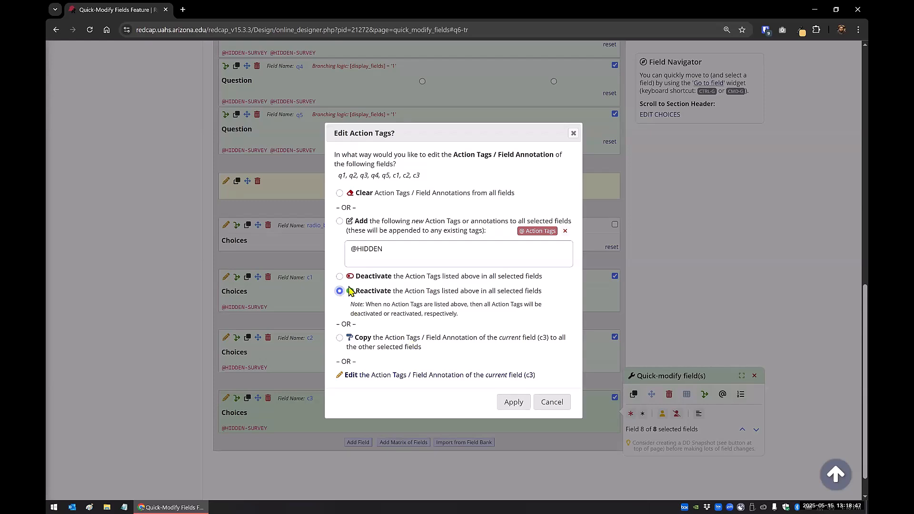
drag(351, 305, 541, 308)
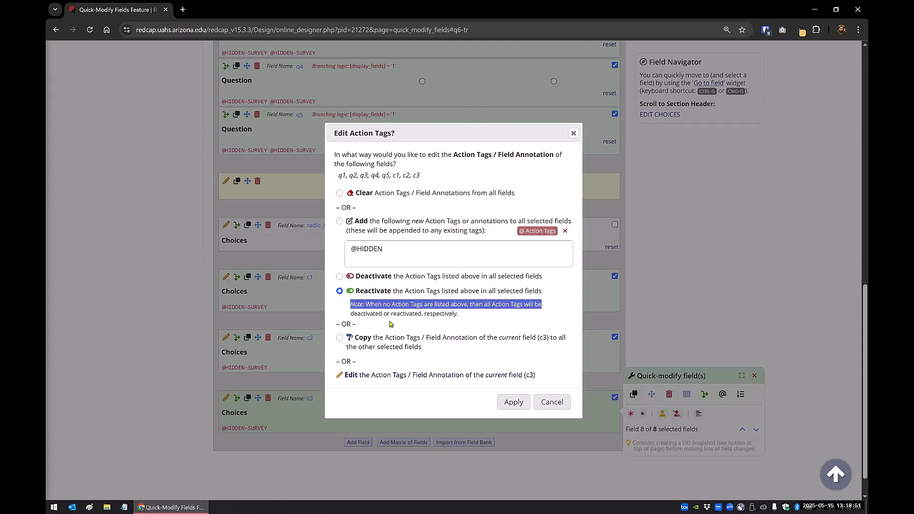
drag(351, 315, 464, 323)
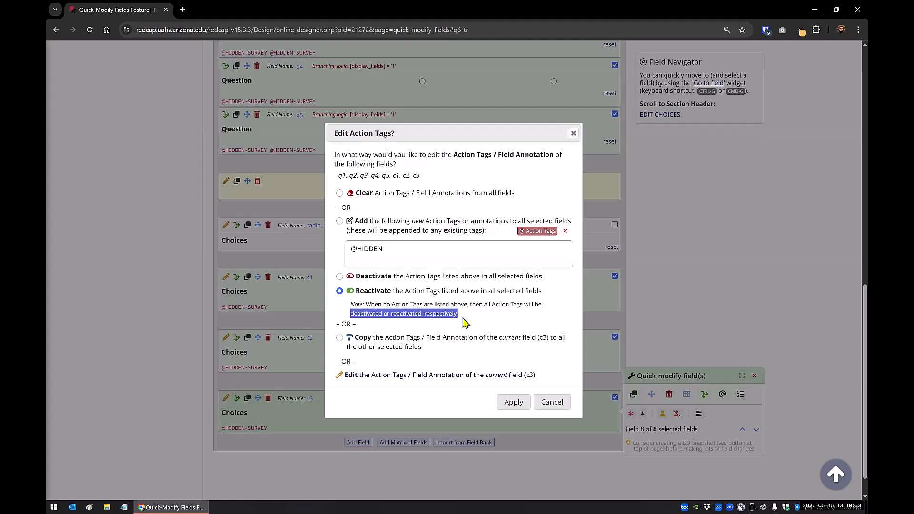
click(389, 250)
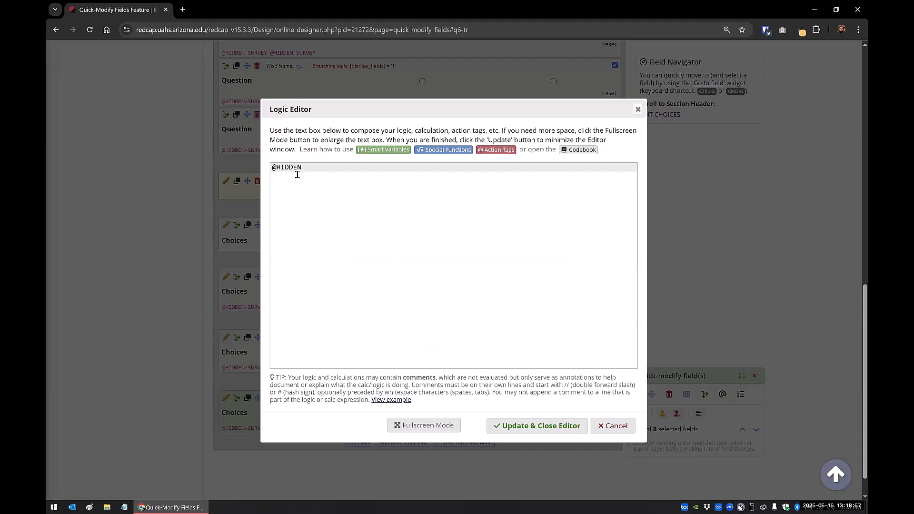
click(602, 427)
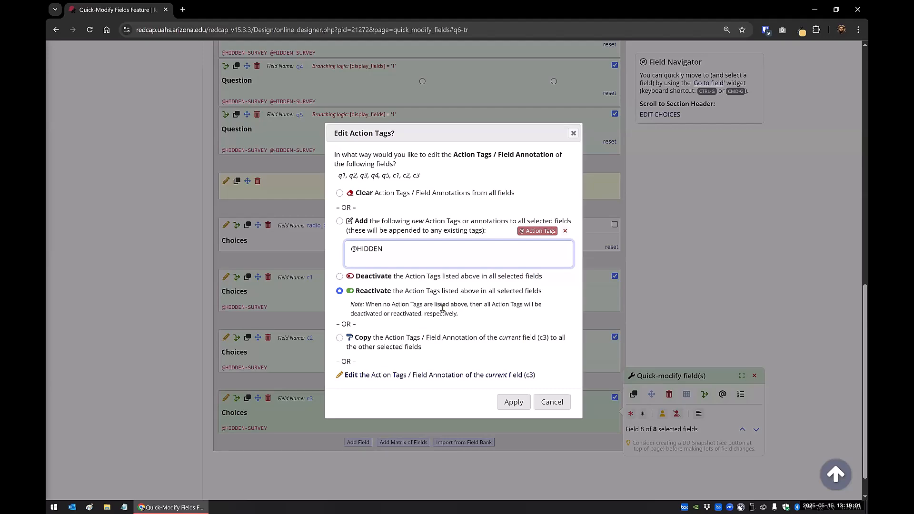
click(513, 402)
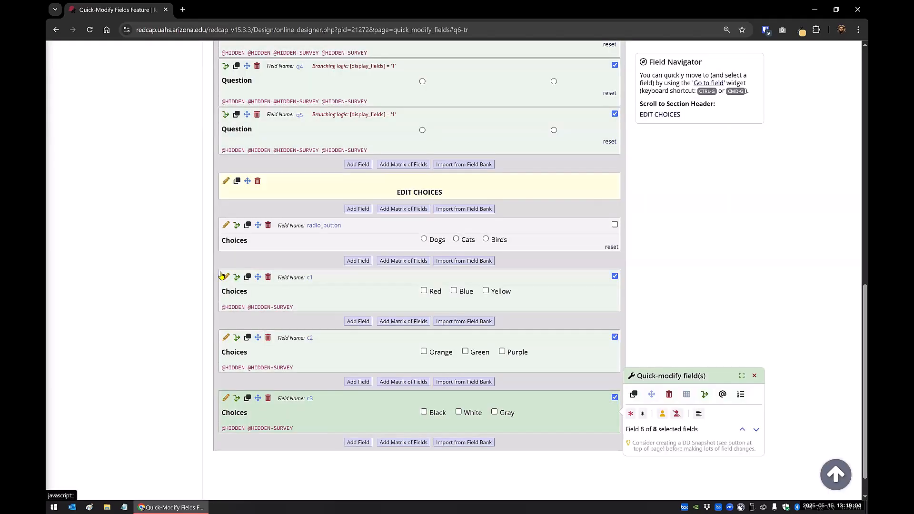
- Examine field c1's reactivated action tags in the Logic Editor, and review the bulk action tag options without applying any
click(225, 277)
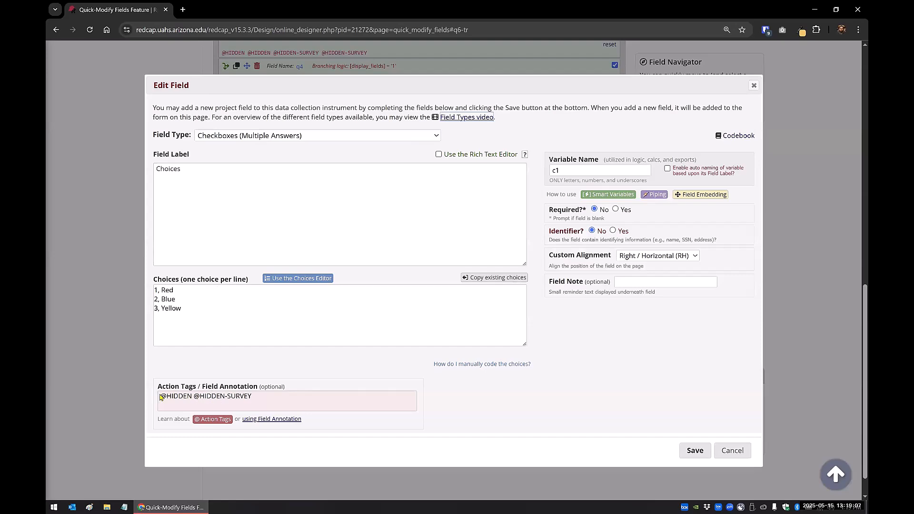
click(160, 397)
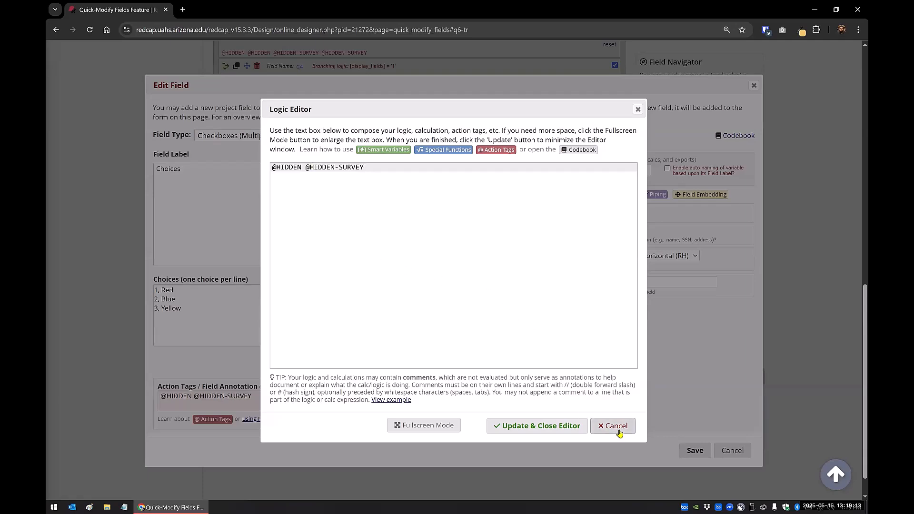
key(Escape)
click(733, 451)
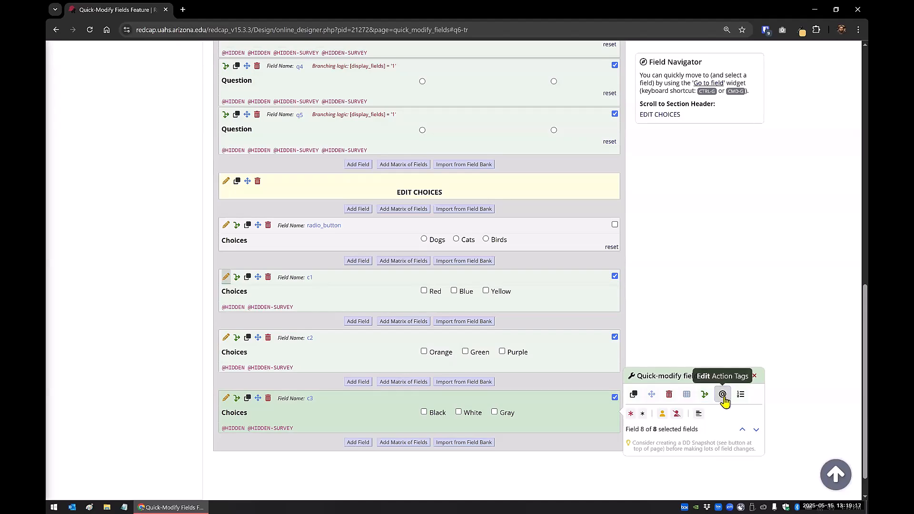
click(723, 394)
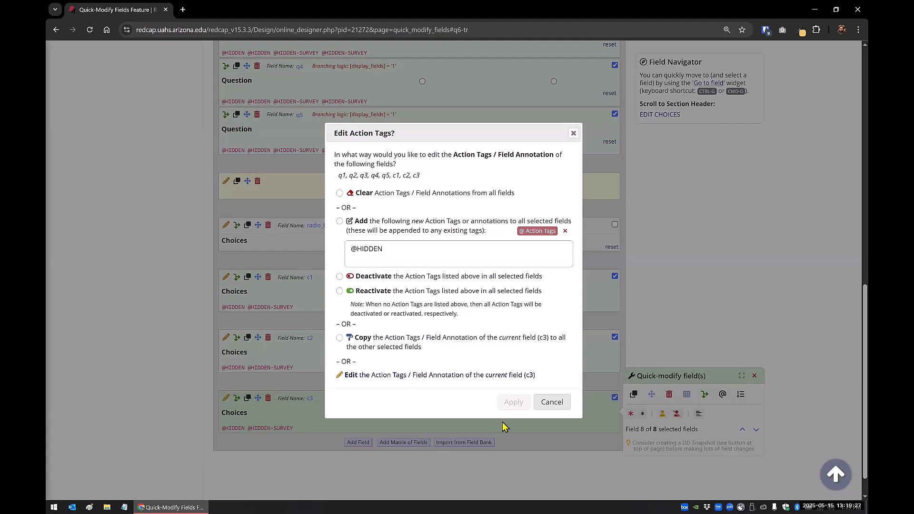
click(554, 402)
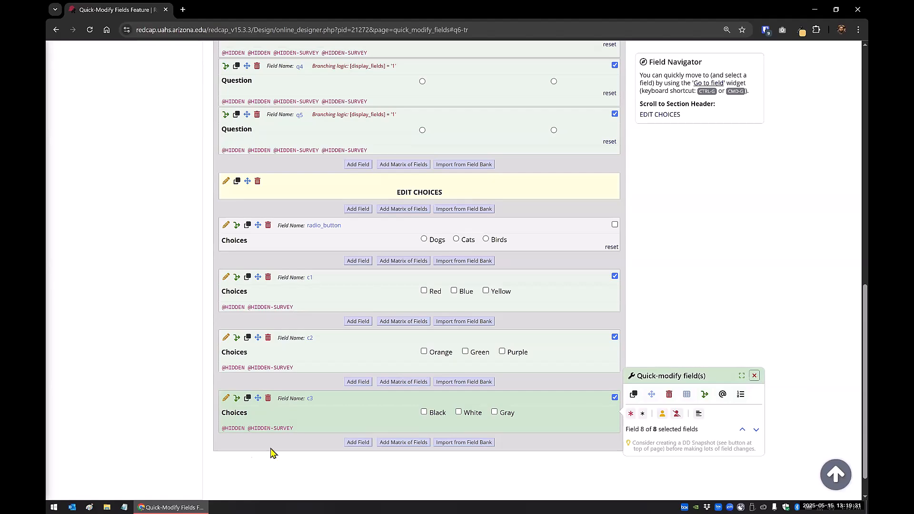
click(581, 408)
click(225, 397)
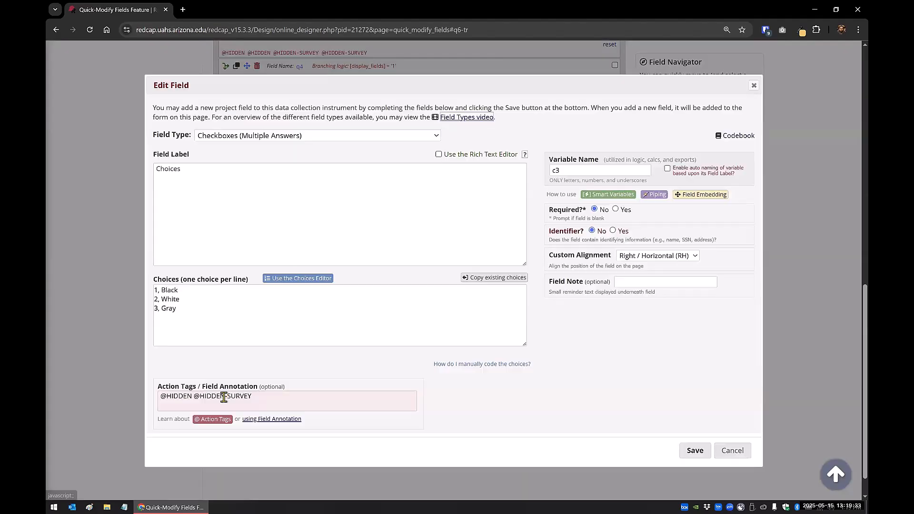
click(267, 396)
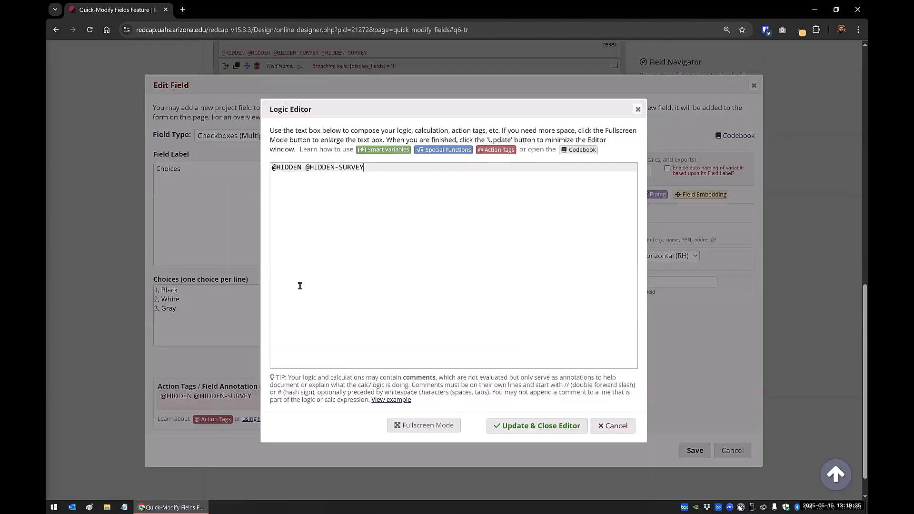
text(@DEFAULT='1)
click(518, 433)
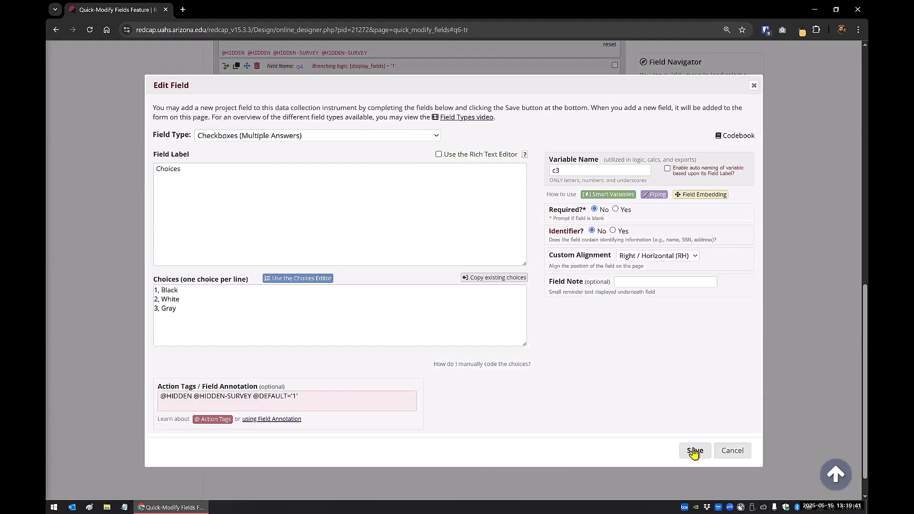
click(689, 451)
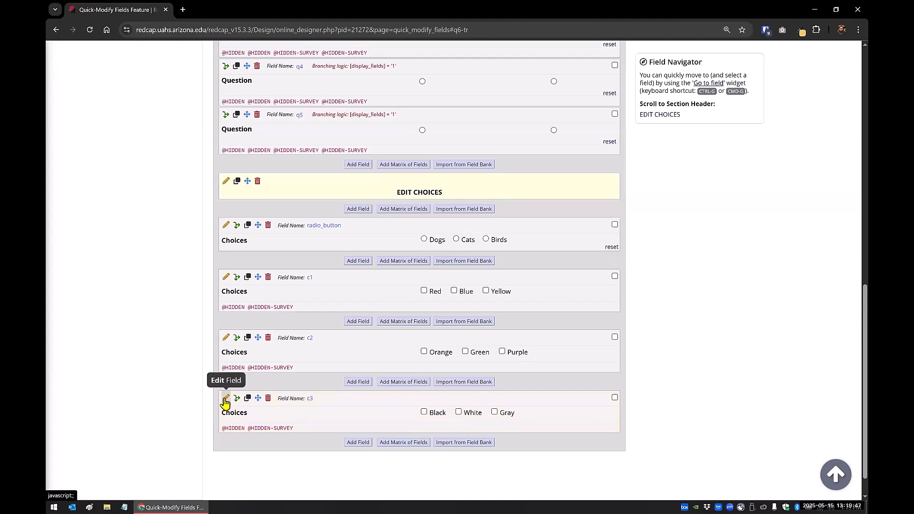
click(226, 399)
click(694, 451)
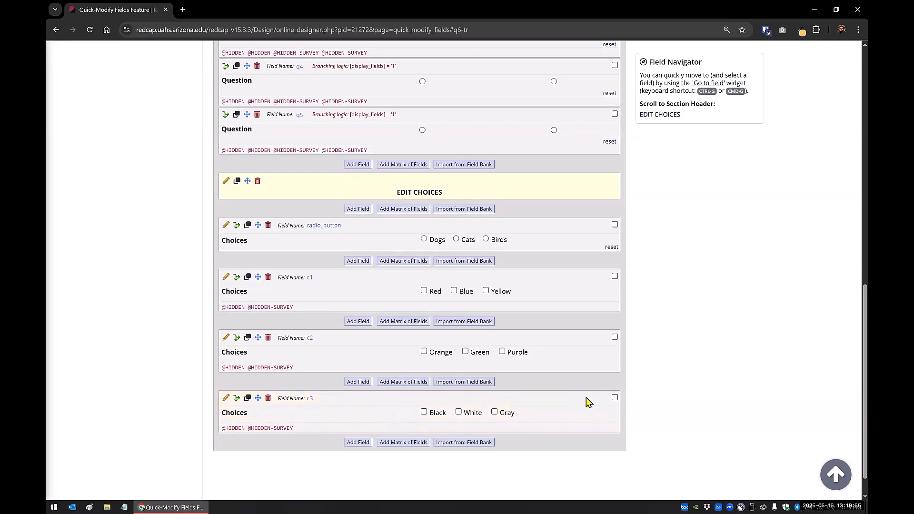
- Select c1, c2 and c3 with c3 as the current field, and copy c3's action tags to the other selected fields
click(615, 397)
click(615, 337)
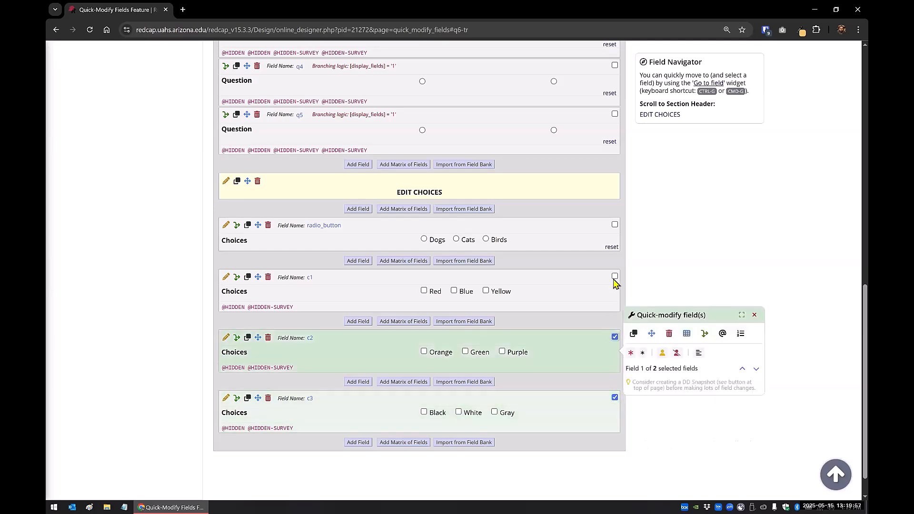
click(615, 276)
click(617, 400)
click(723, 394)
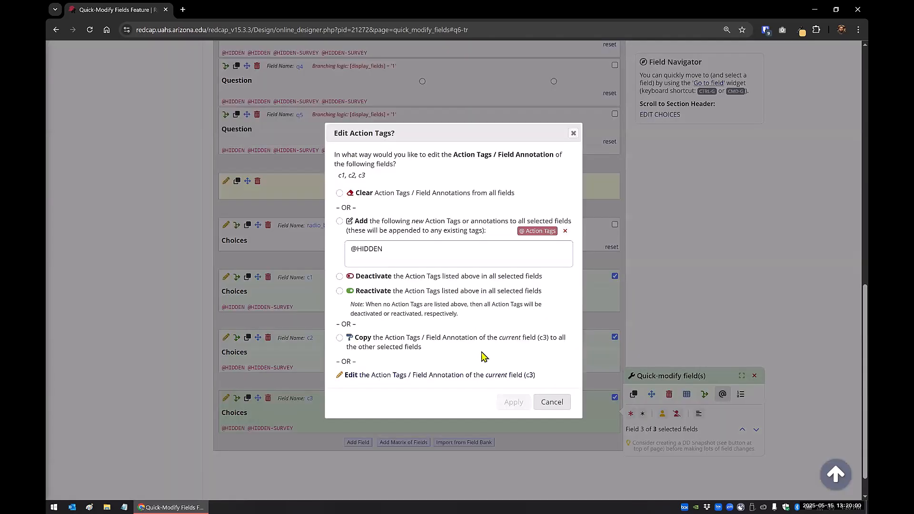
click(340, 338)
click(521, 403)
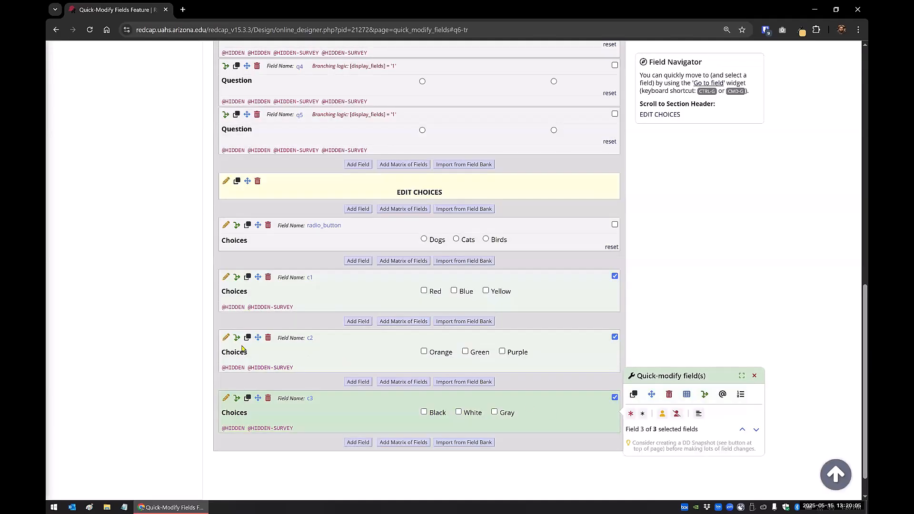
- Check the copied action tags in field c2 and review the bulk action tag options, leaving both without changes
click(226, 338)
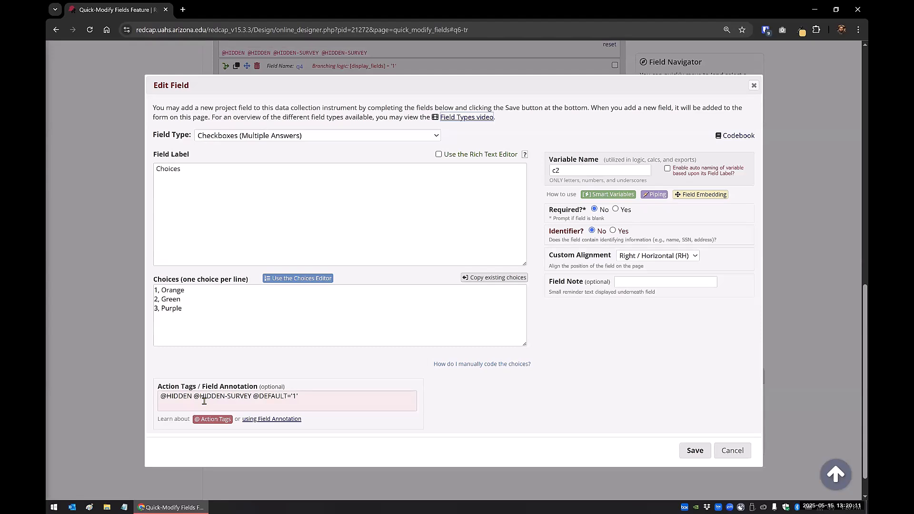
click(754, 85)
click(722, 394)
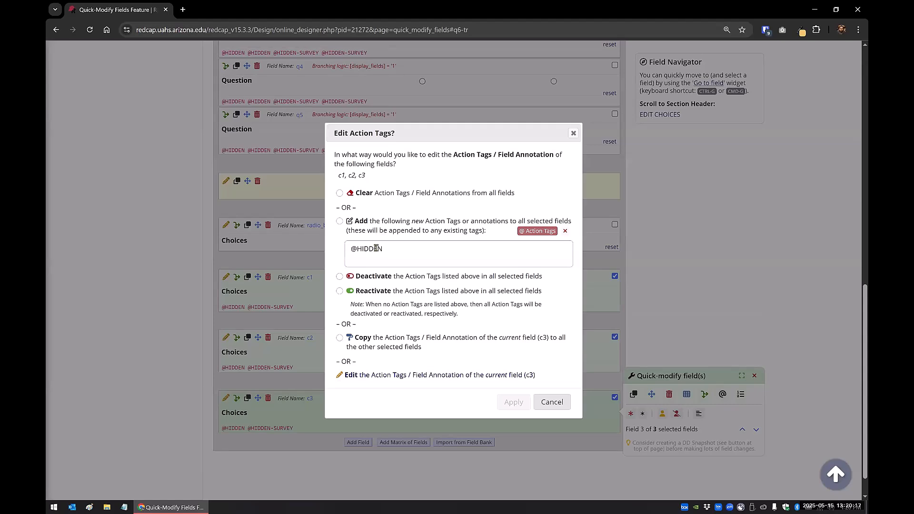
click(554, 403)
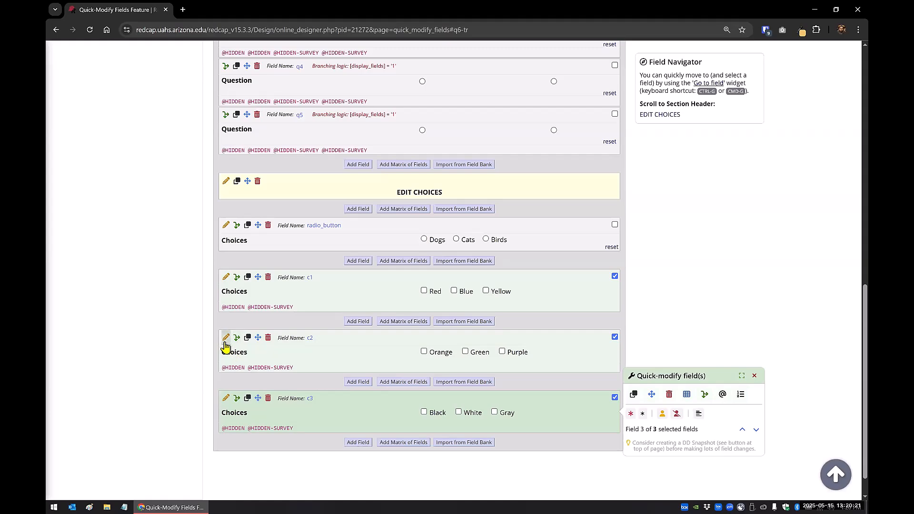
click(226, 337)
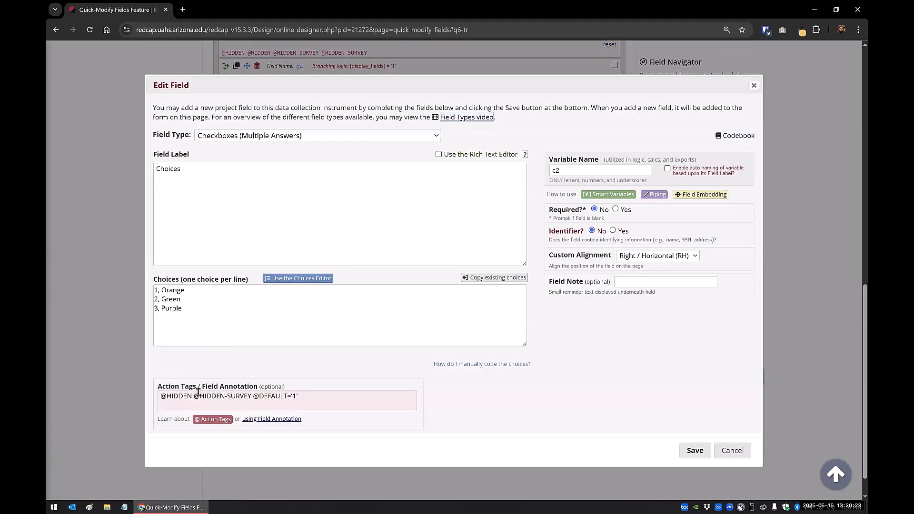
click(732, 451)
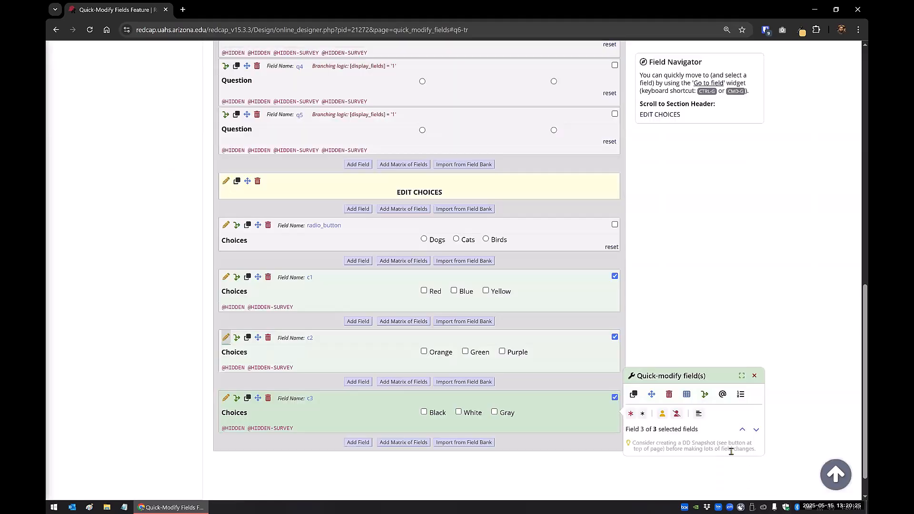
click(723, 394)
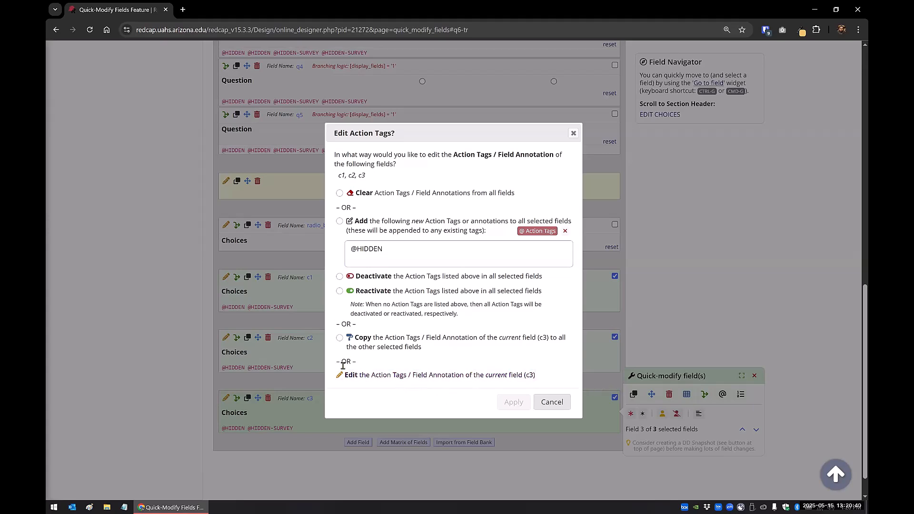
click(435, 376)
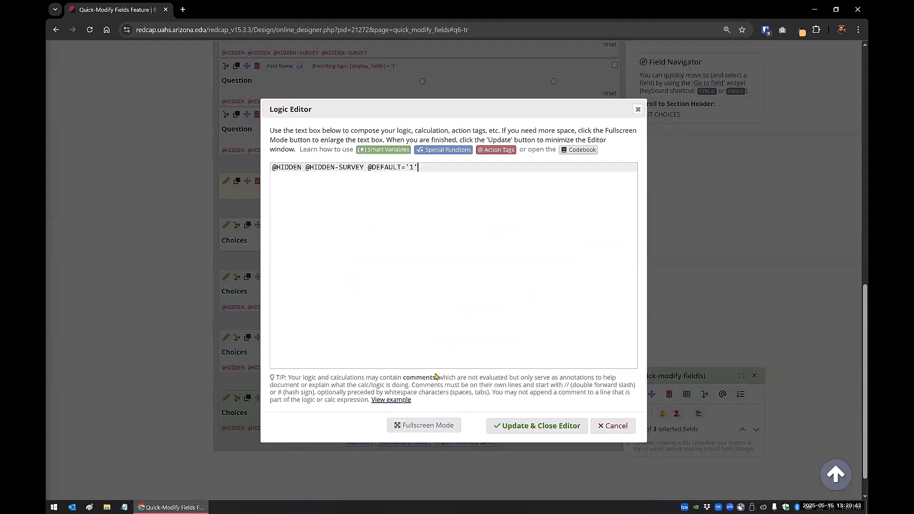
click(638, 109)
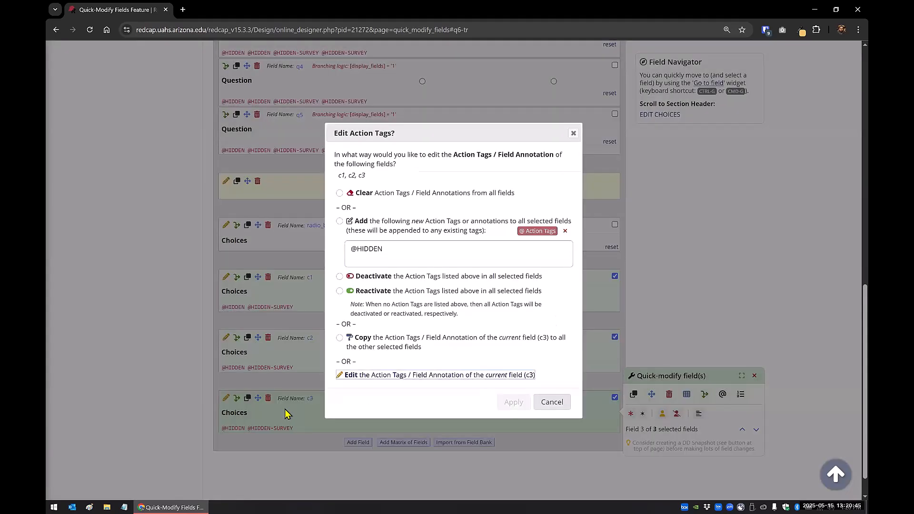
click(333, 370)
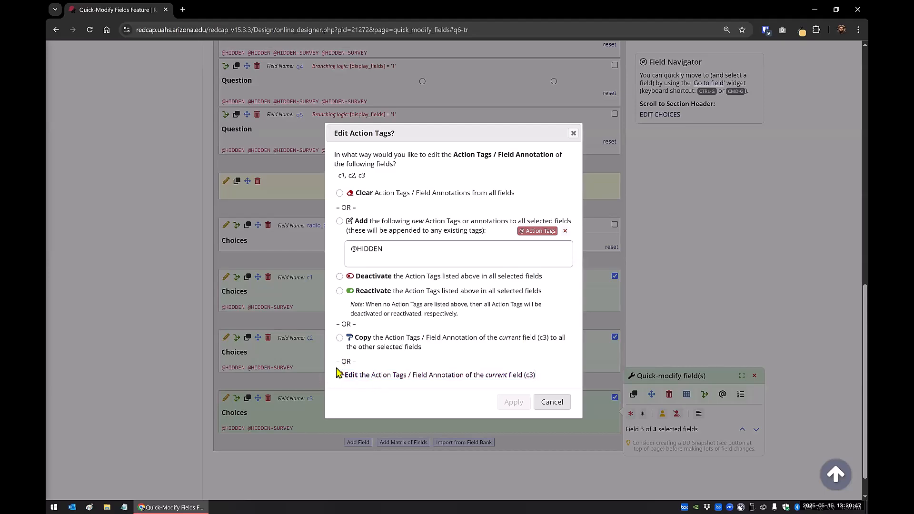
click(361, 375)
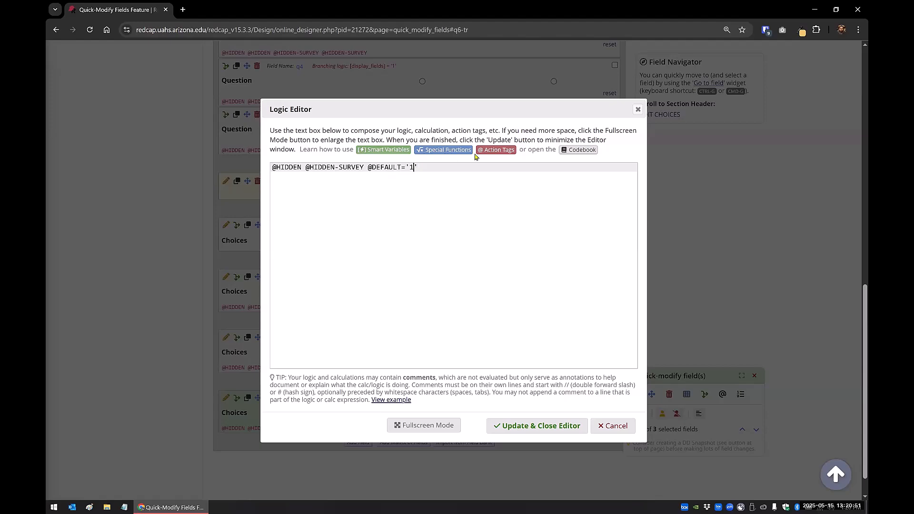
text(3)
click(510, 432)
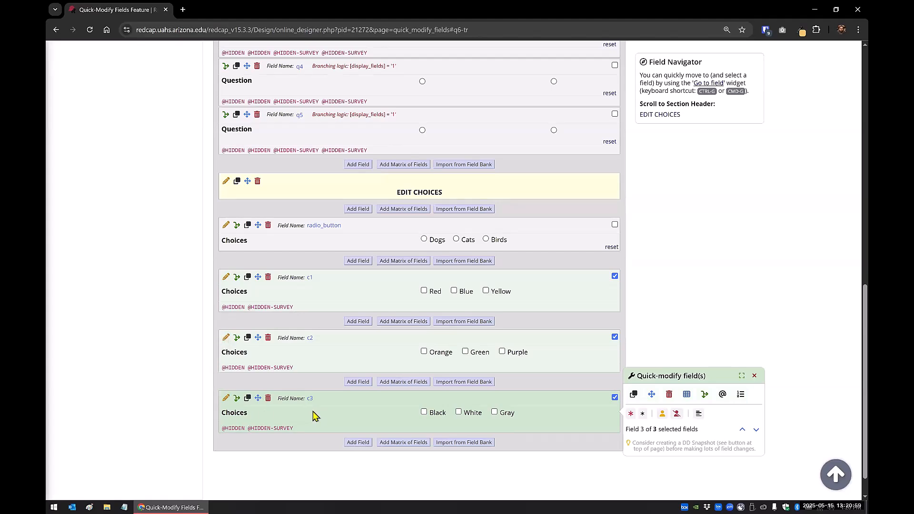
- Check field c2's action tags without saving, revisit the bulk action tag options, and clear the field selection
click(226, 339)
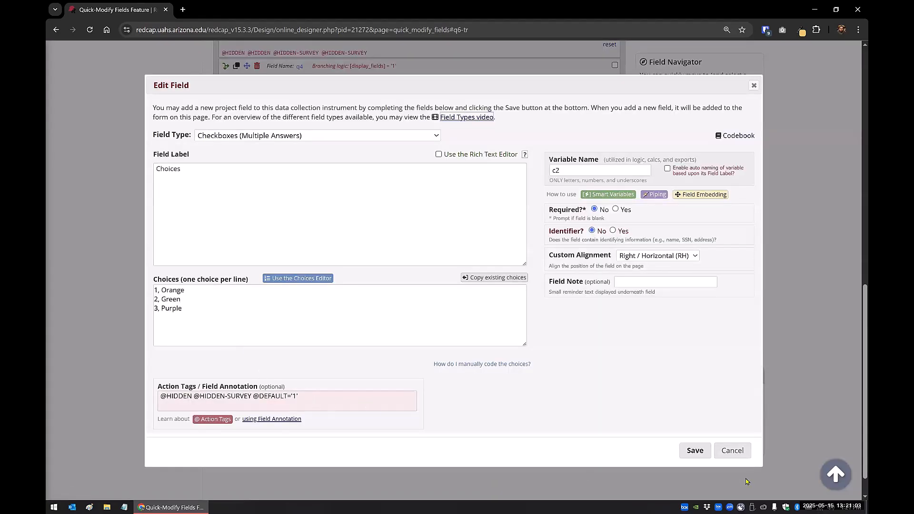
click(733, 453)
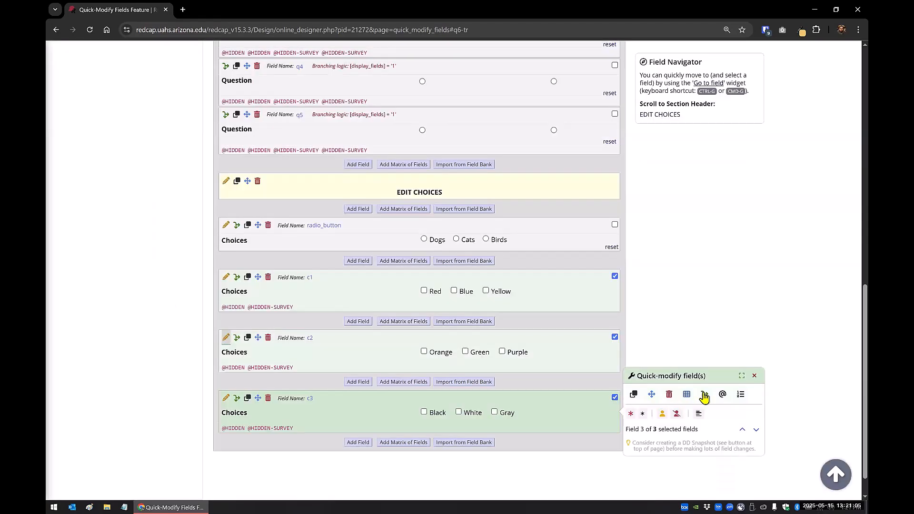
click(722, 394)
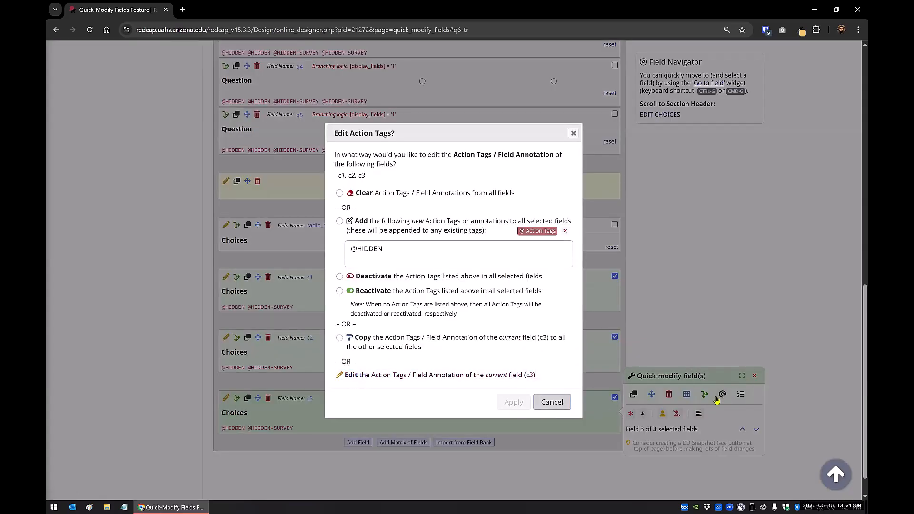
click(552, 402)
click(755, 377)
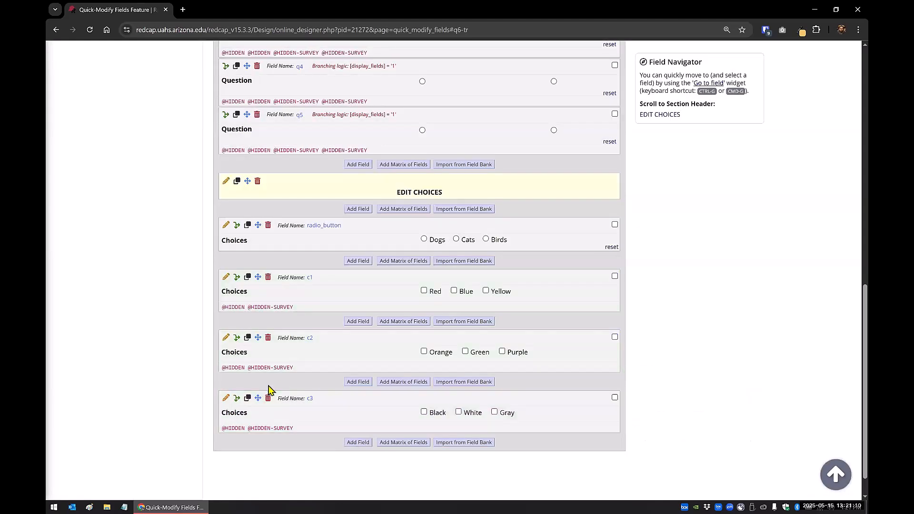
- Examine field c3's edited action tags in the Logic Editor, and leave the field without saving
click(226, 398)
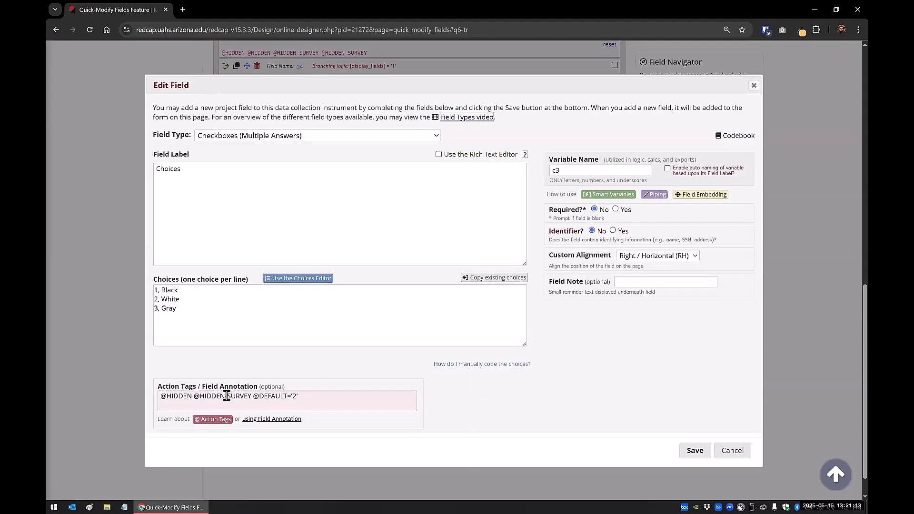
click(303, 396)
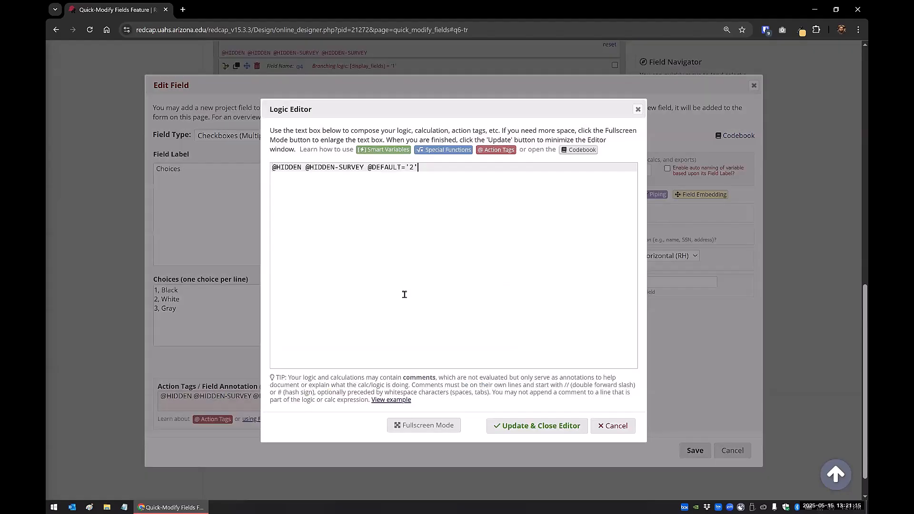
click(606, 434)
click(732, 450)
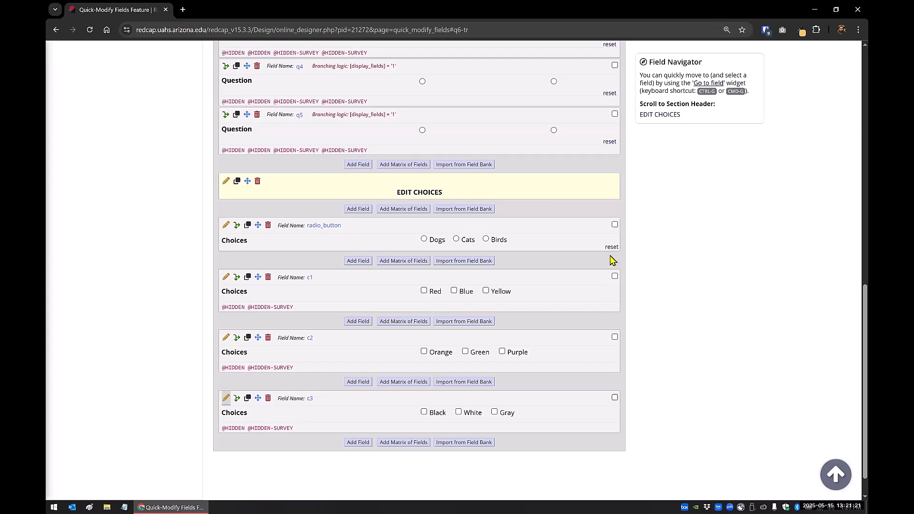
- Reselect fields c1, c2 and c3 for quick modification, and review the action tag options without applying any
click(614, 276)
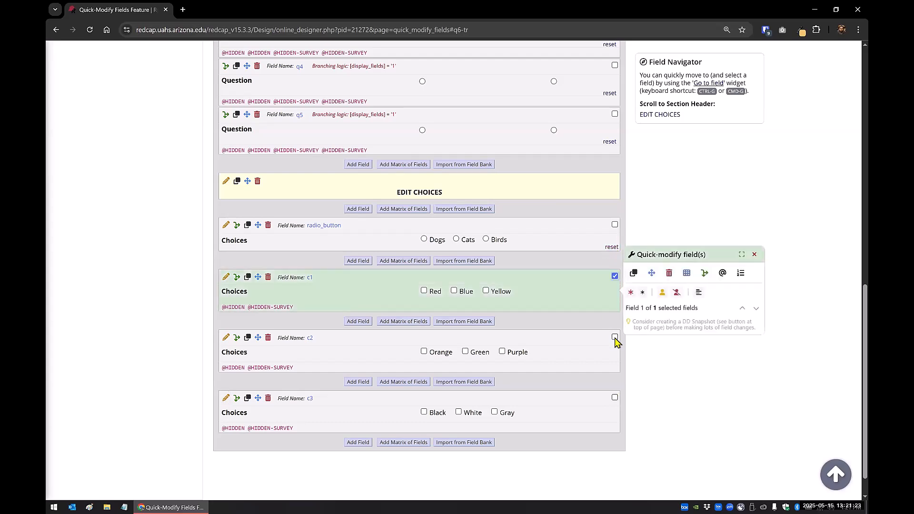
click(615, 336)
click(615, 397)
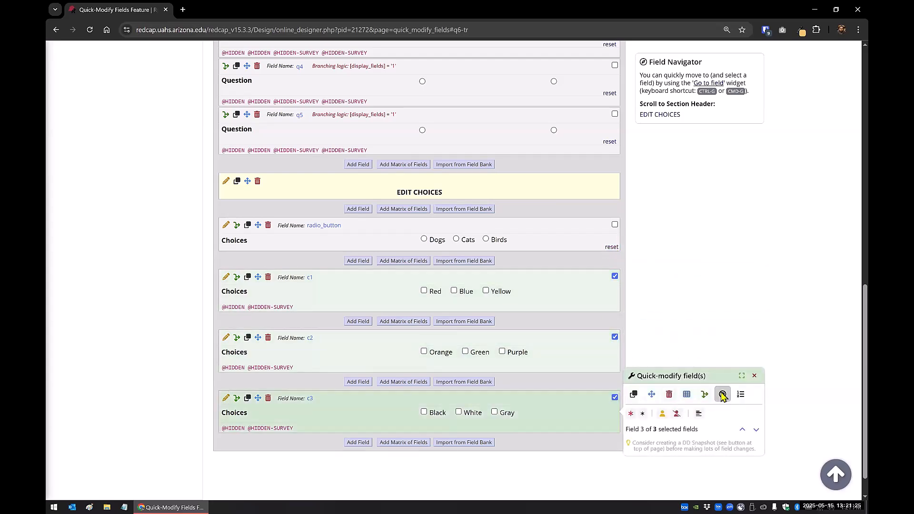
click(723, 394)
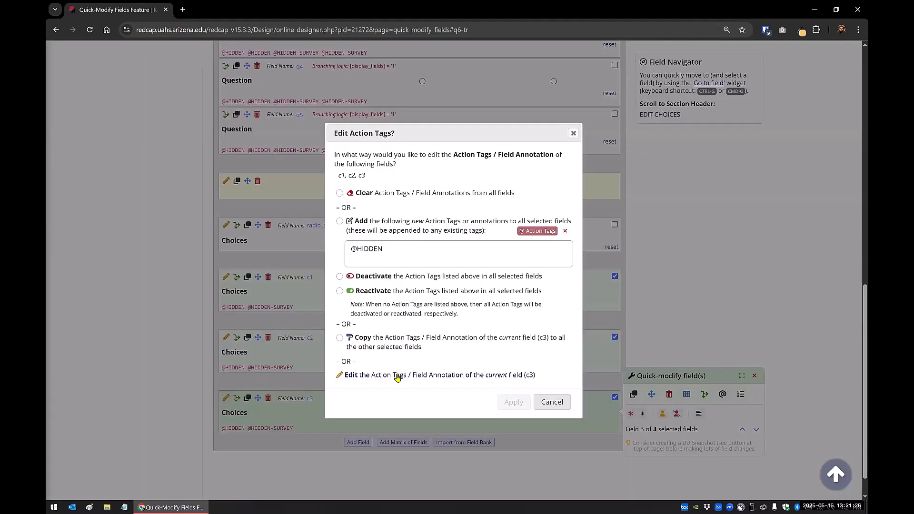
click(538, 402)
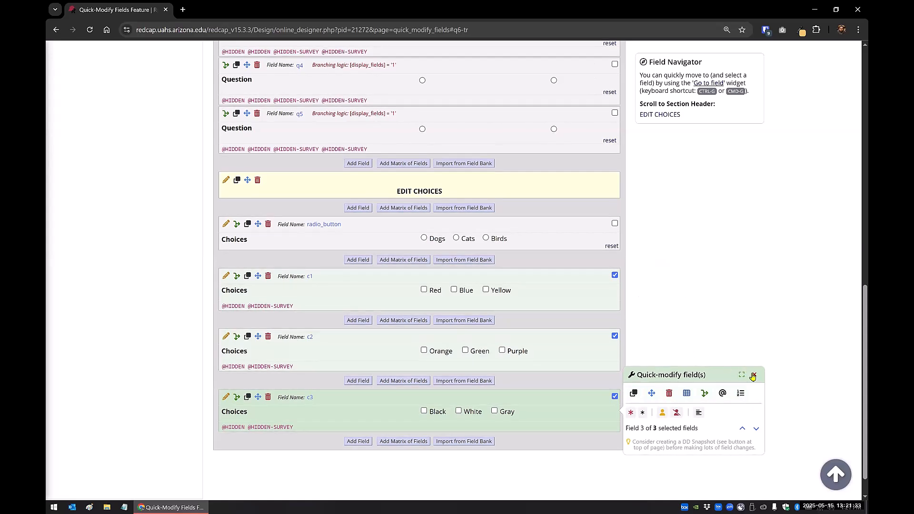
- Copy the choices of current field c3 to the other selected fields, c1 and c2
click(742, 394)
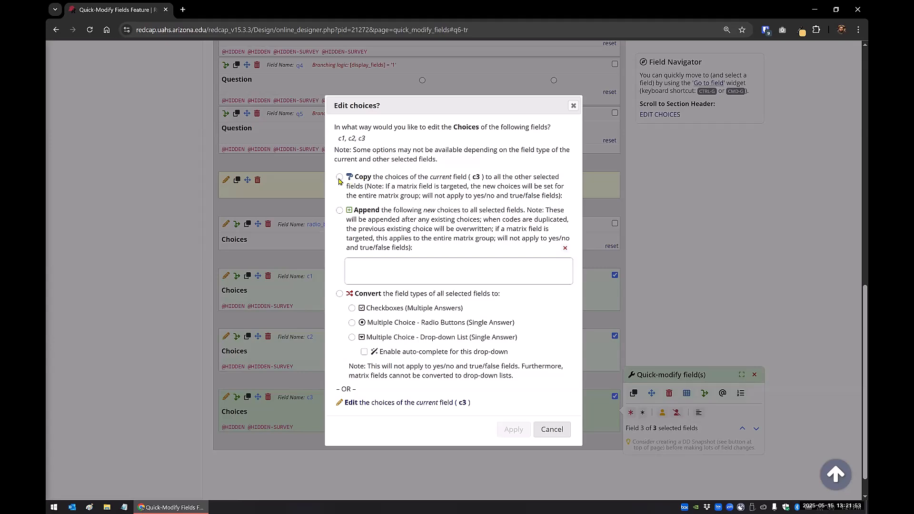
click(340, 178)
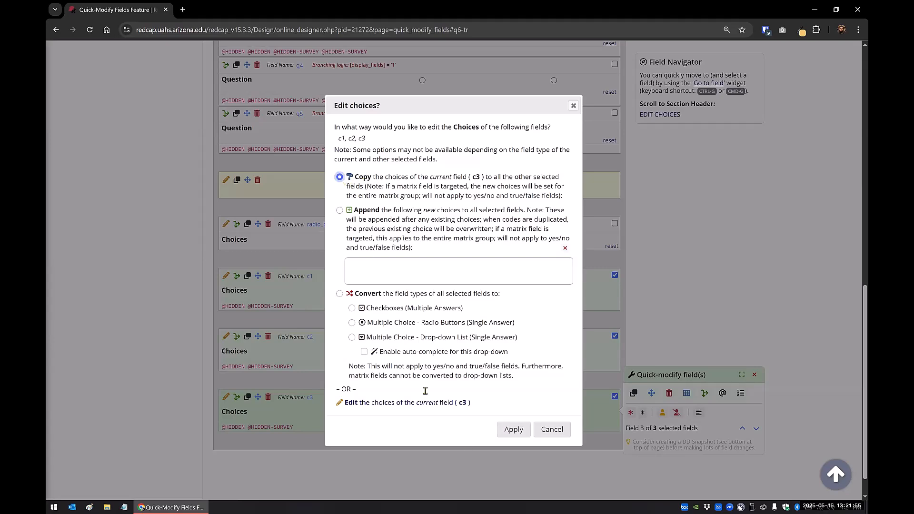
click(513, 430)
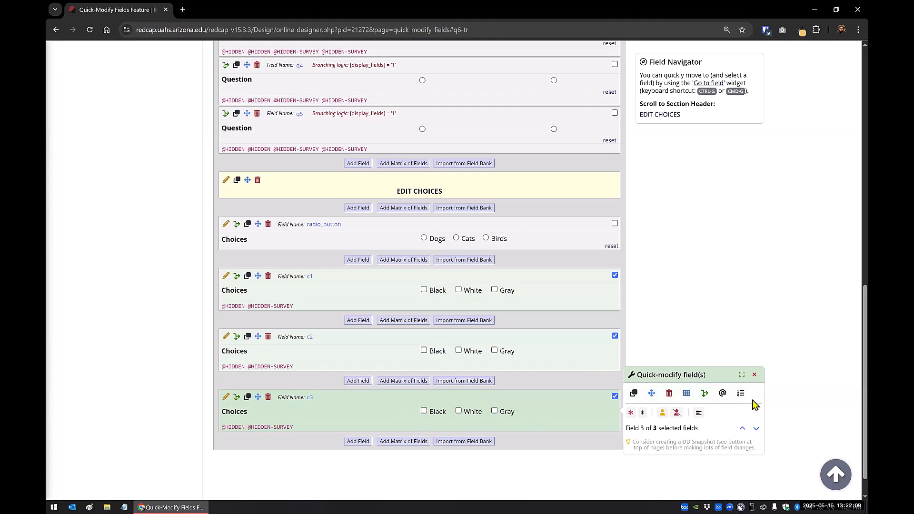
- Leave the bulk choice options without applying any, and replace field c3's own choices with Red, Blue and Yellow
click(740, 393)
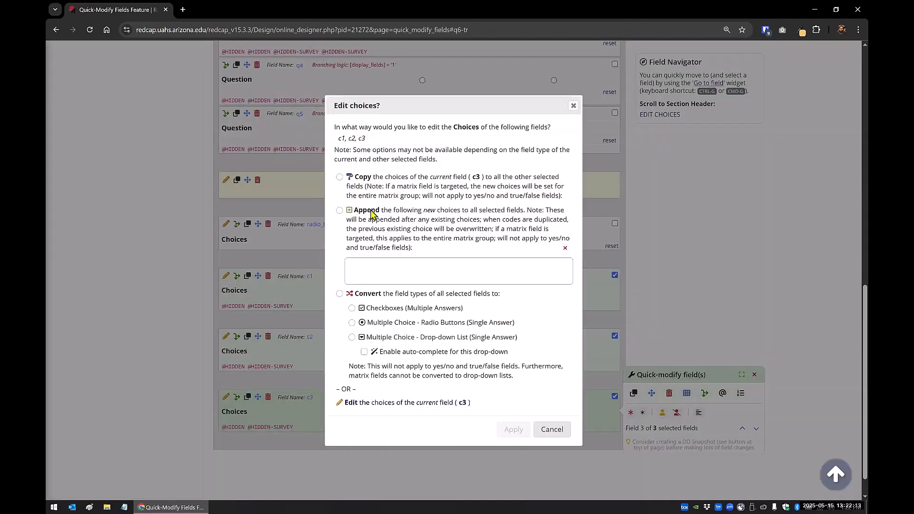
click(573, 106)
click(226, 398)
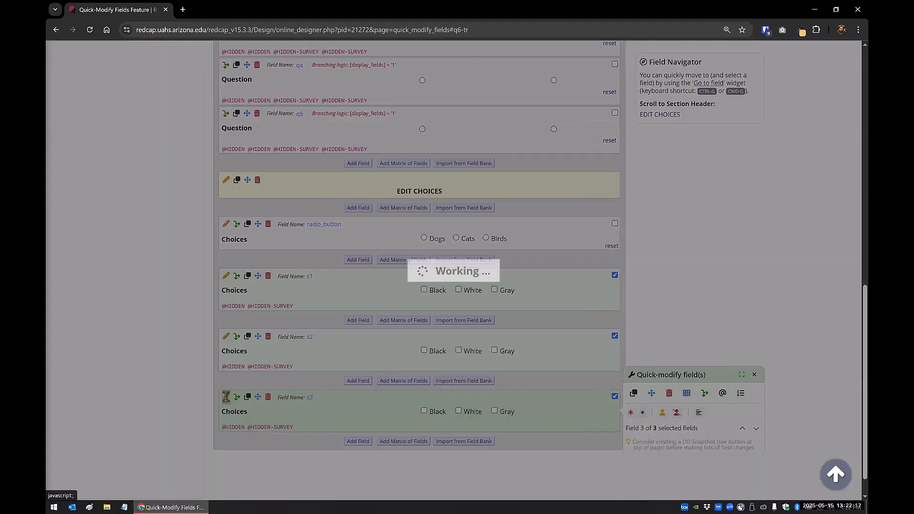
drag(177, 333, 151, 292)
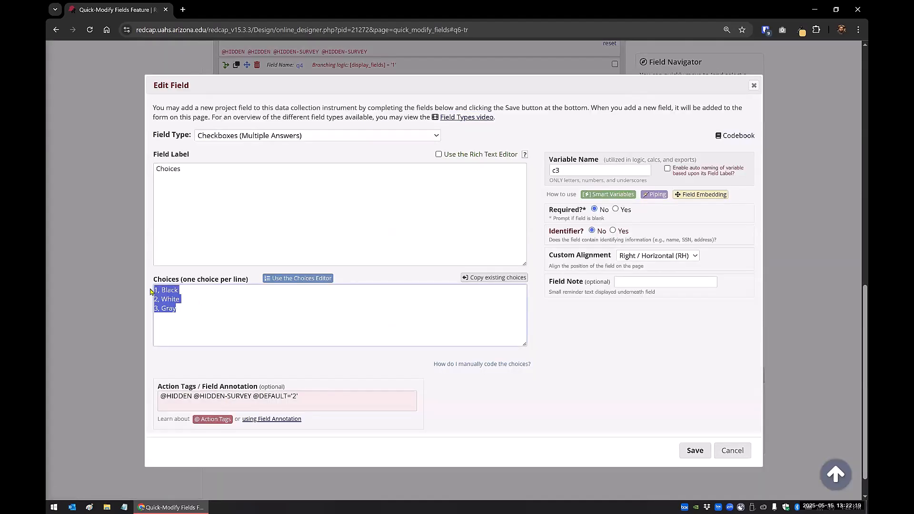
text(Red)
click(691, 450)
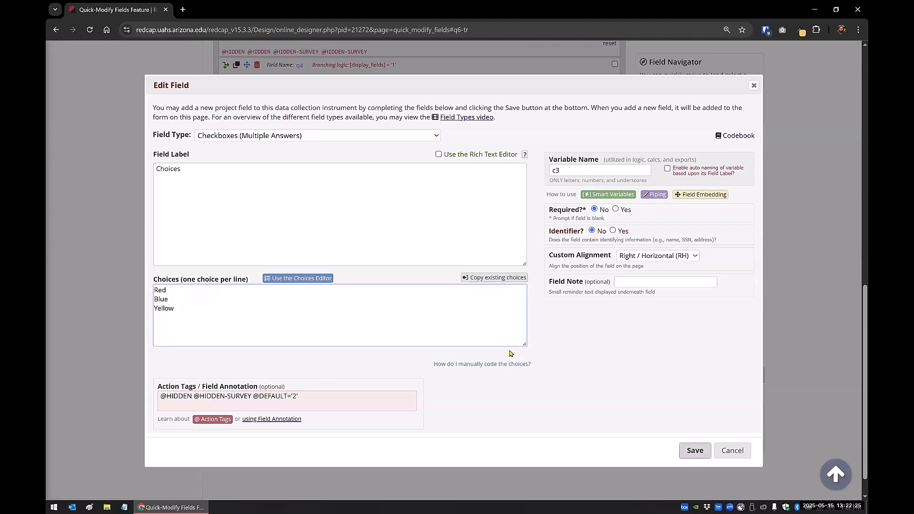
click(553, 333)
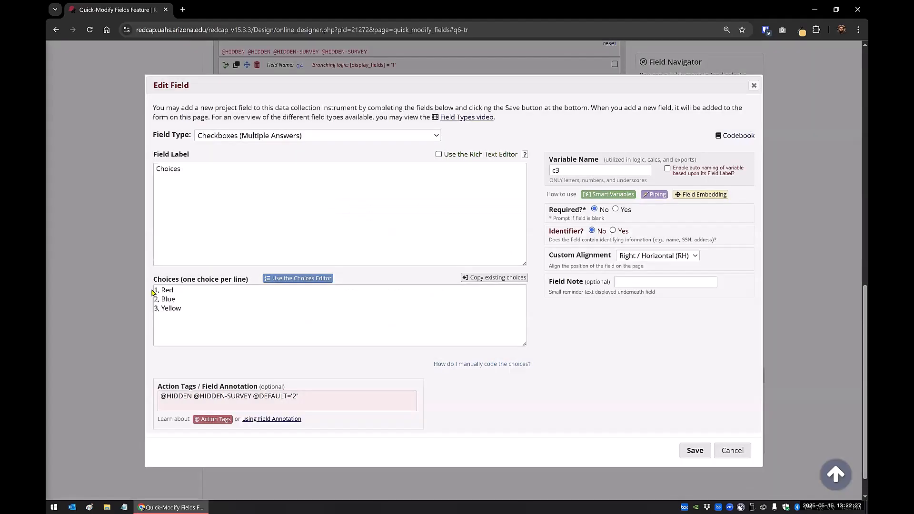
- Recode field c3's Red, Blue and Yellow choices as 4, 5 and 6, and save the field
key(Delete)
text(4)
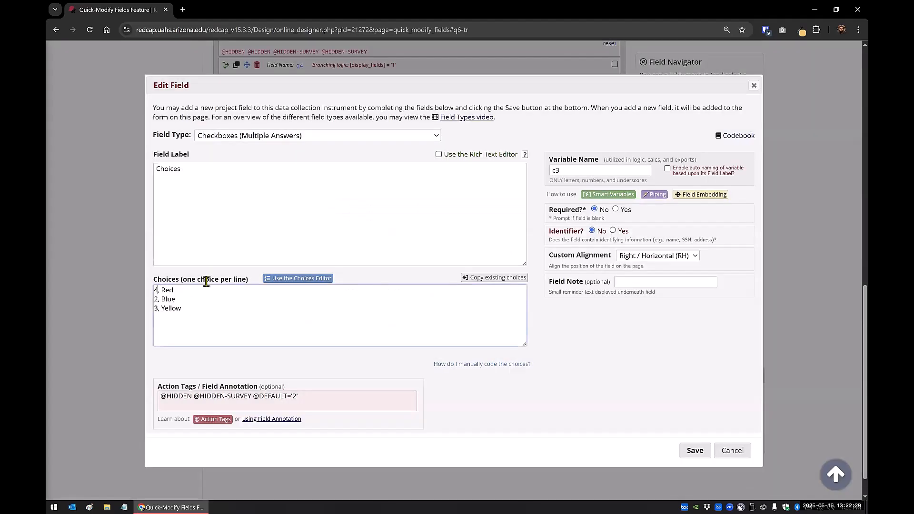
key(Down)
key(BackSpace)
text(5)
key(Up)
key(BackSpace)
text(4)
click(692, 452)
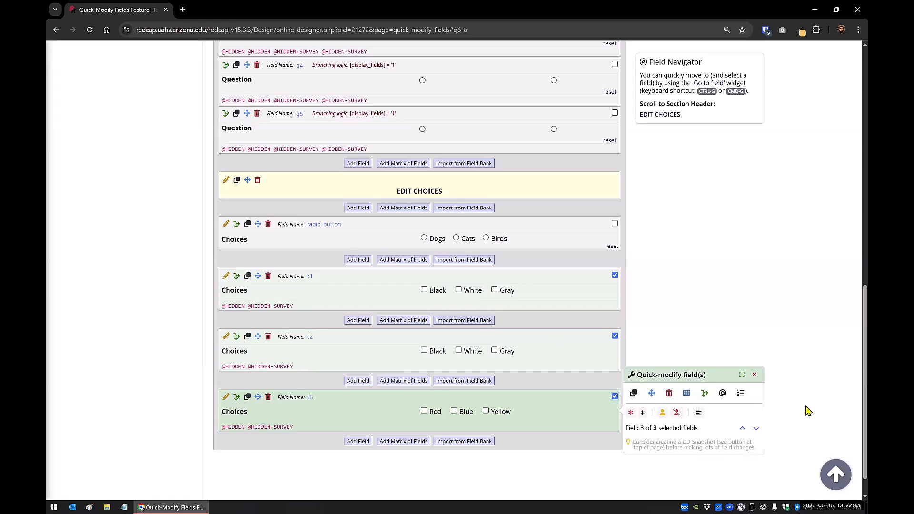
- In the bulk append option for c1, c2 and c3, enter new choices 4 Red, 5 Blue and 6 Yellow
click(740, 394)
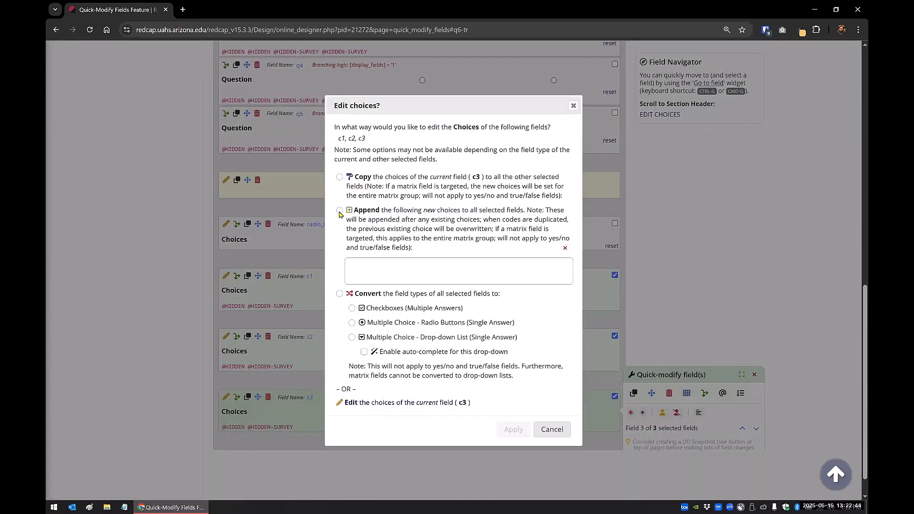
click(339, 212)
click(393, 260)
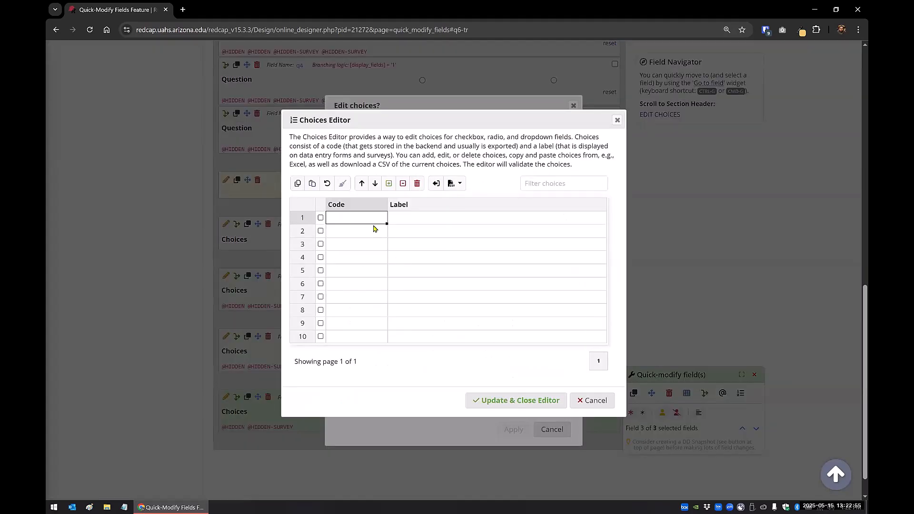
key(Tab)
text(Red)
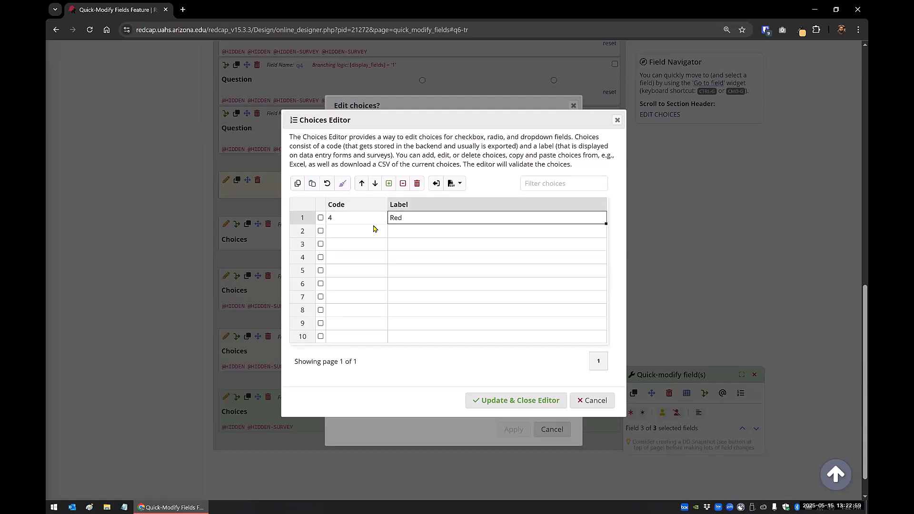
click(372, 234)
text(5)
key(Tab)
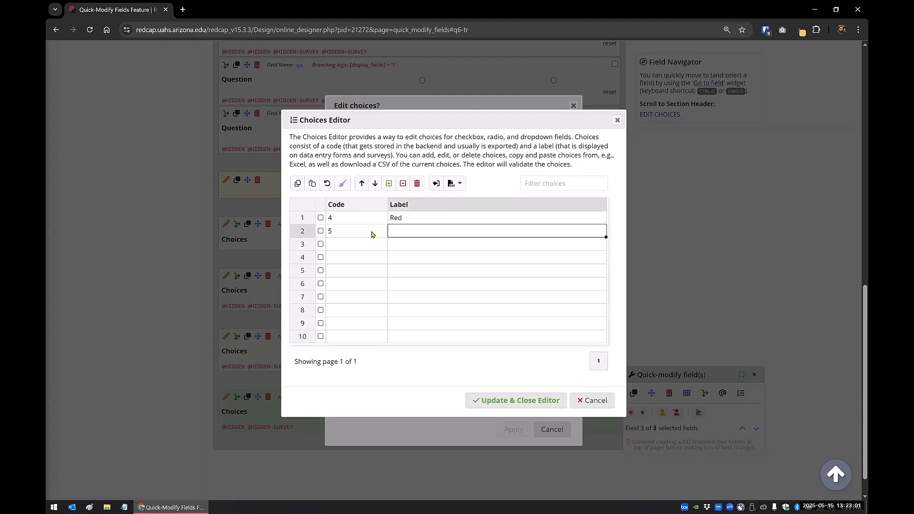
text(Blue)
click(367, 243)
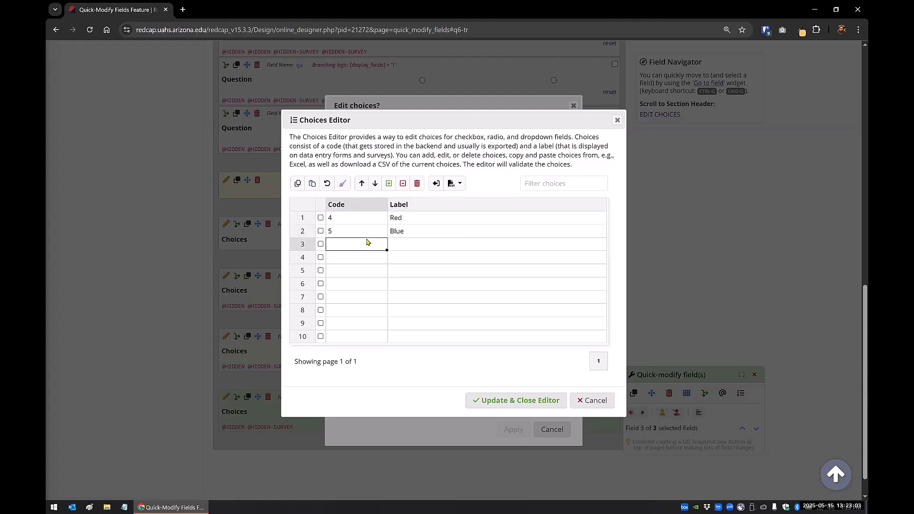
text(6)
key(Tab)
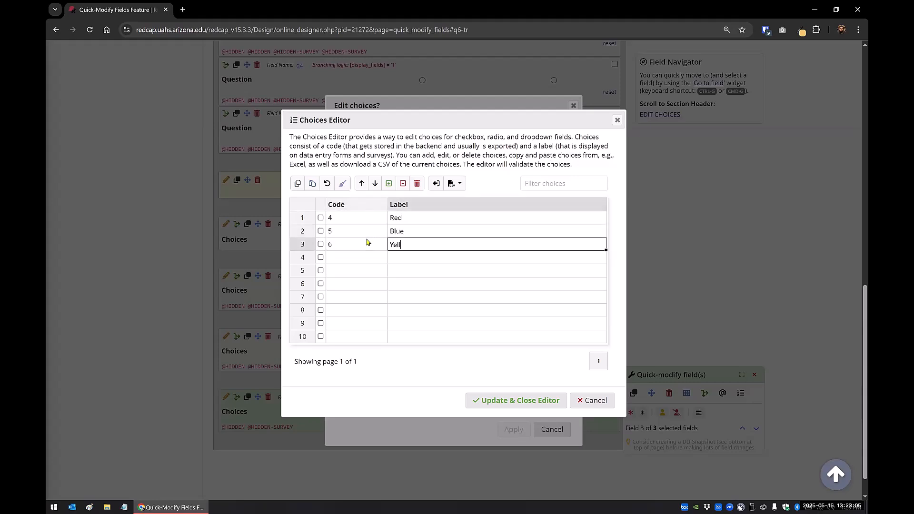
- Accept the list of new choices, check it, and append it to all selected fields
click(526, 403)
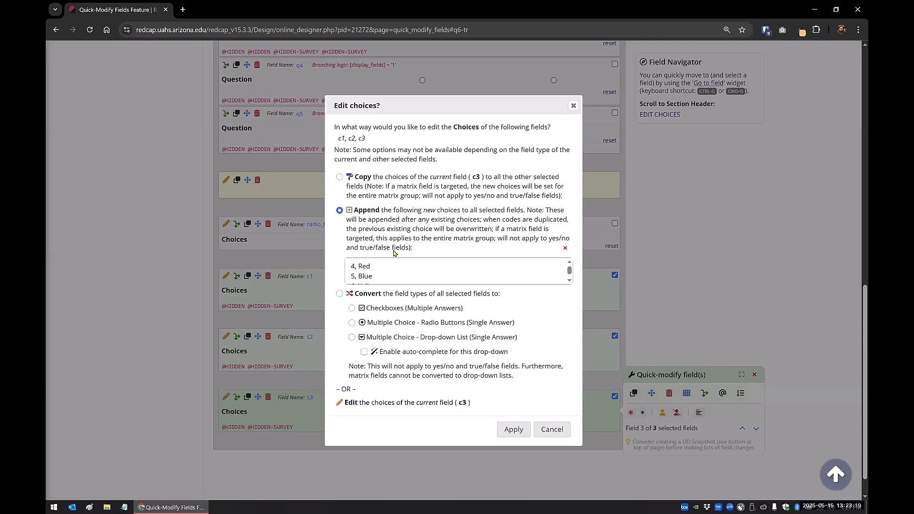
scroll(477, 271, down, 1)
scroll(477, 271, down, 1)
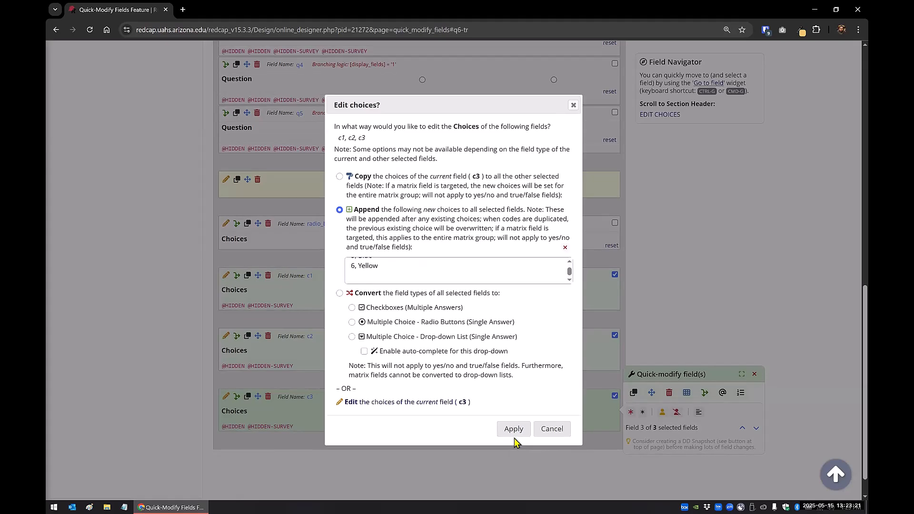
click(510, 427)
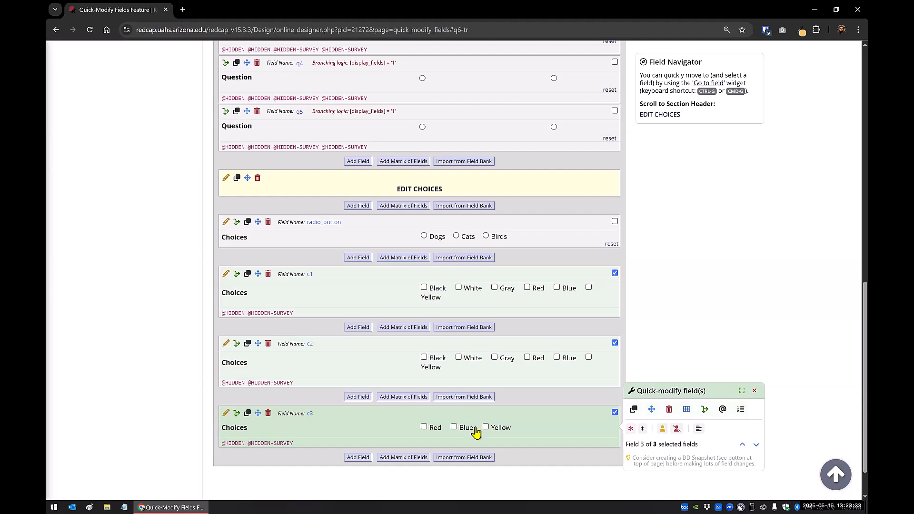
- Convert the selected fields c1, c2 and c3 to Multiple Choice - Radio Buttons (Single Answer)
click(739, 411)
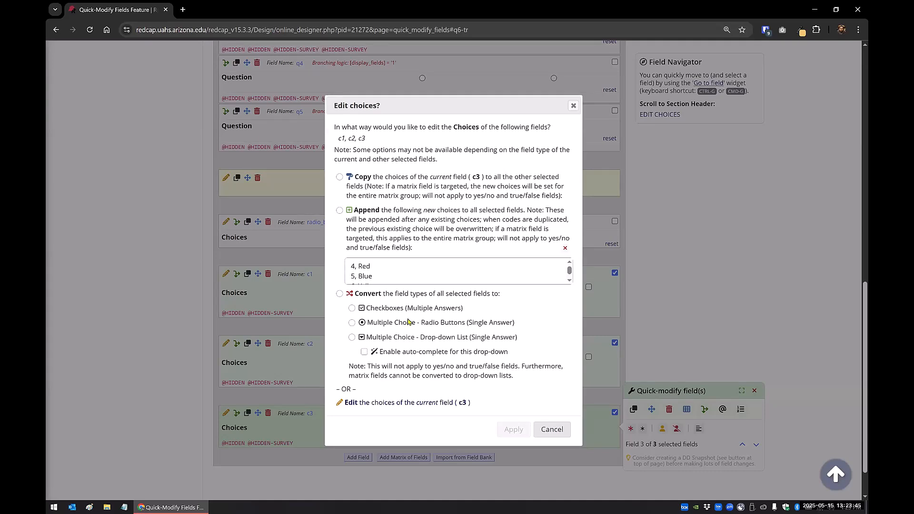
click(353, 324)
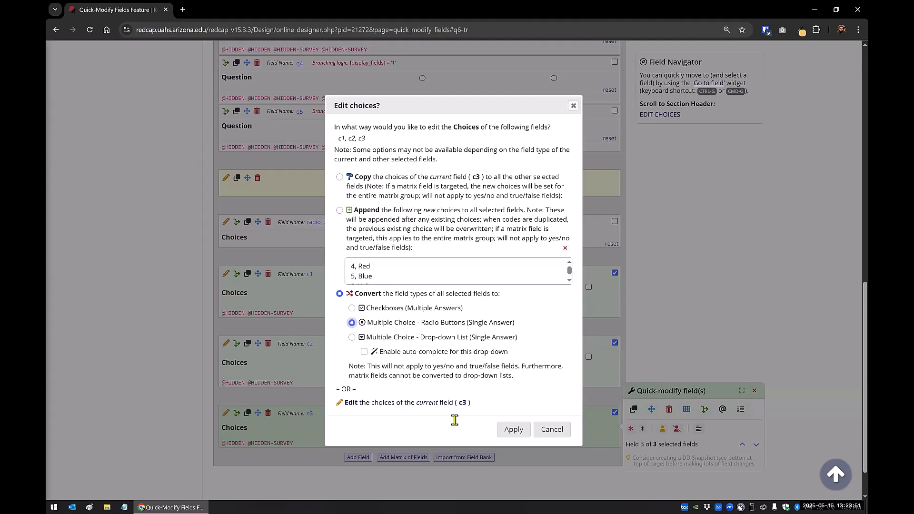
click(513, 429)
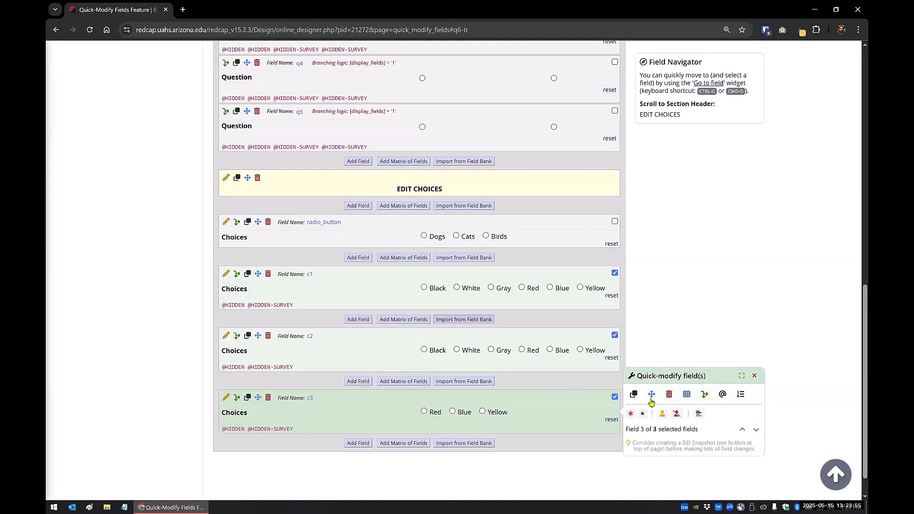
- Convert the selected fields to Multiple Choice - Drop-down List (Single Answer) with auto-complete enabled
click(741, 394)
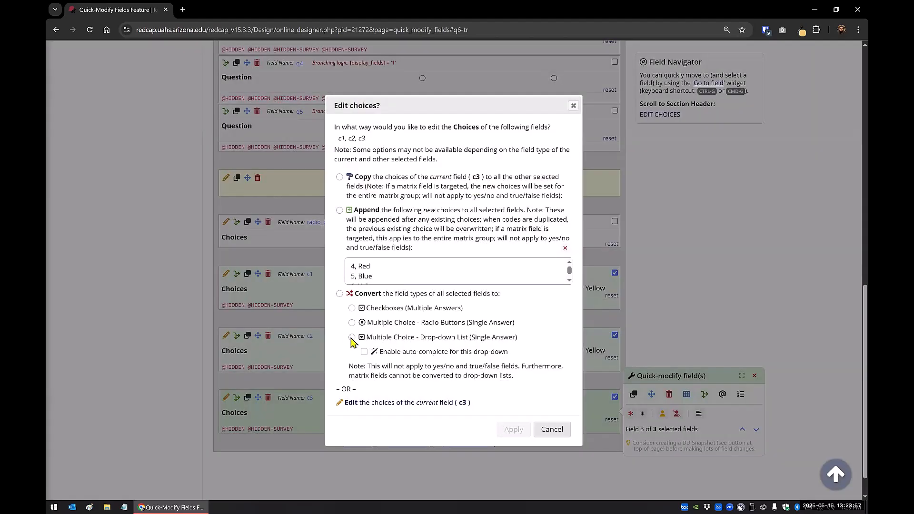
click(352, 337)
click(365, 352)
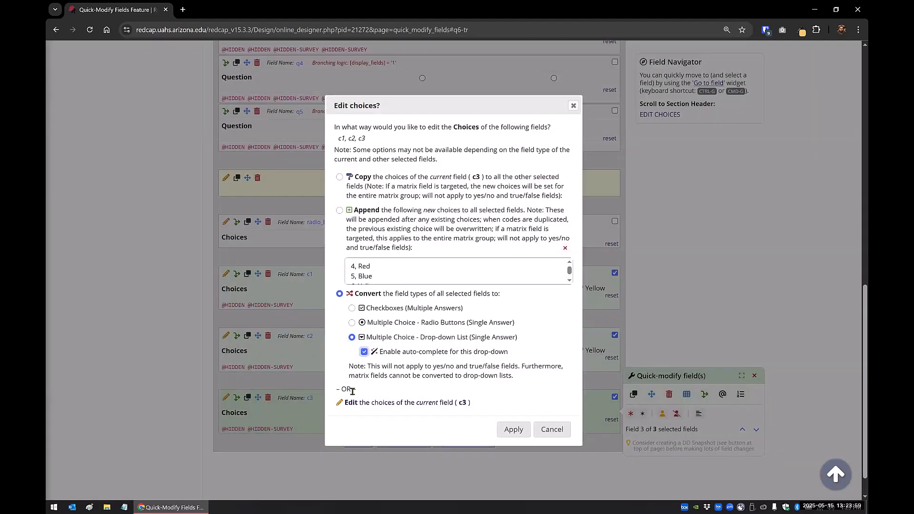
click(513, 430)
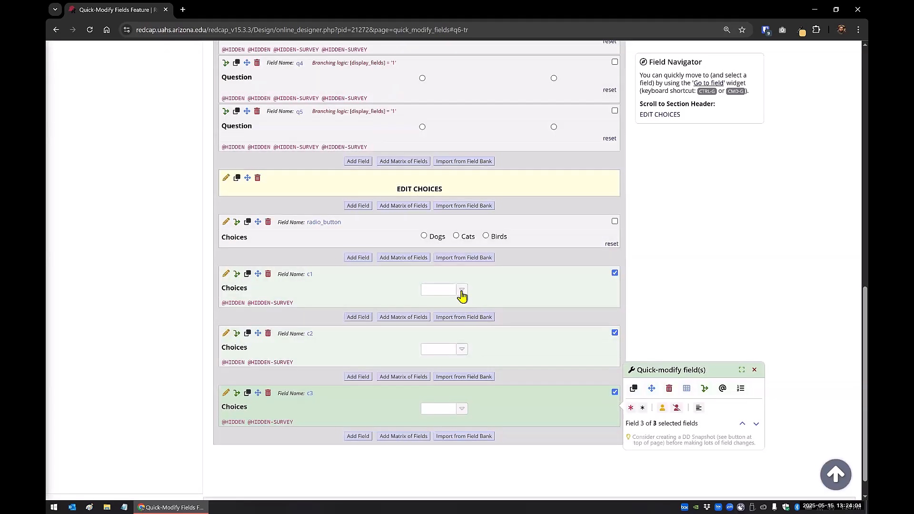
- View field c1's drop-down choices, clear the field selection, and test the auto-complete by entering "b"
click(462, 293)
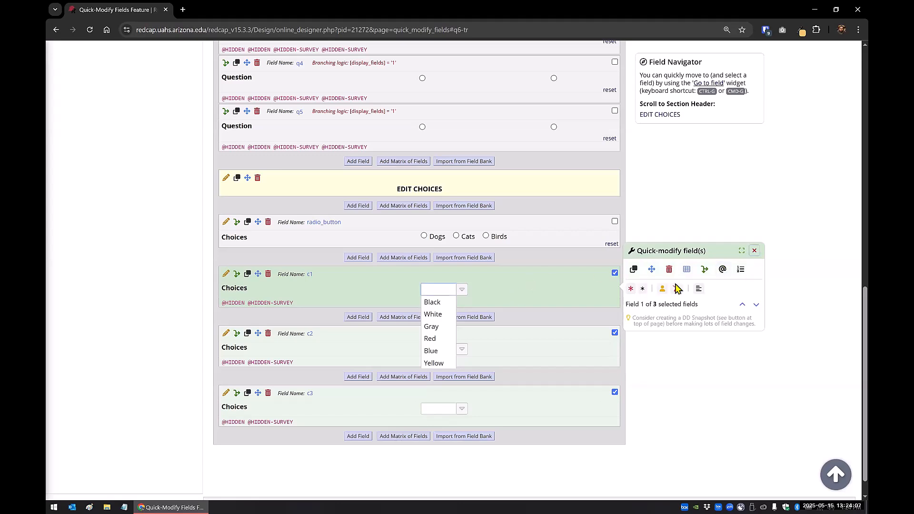
click(754, 250)
click(430, 288)
text(bla)
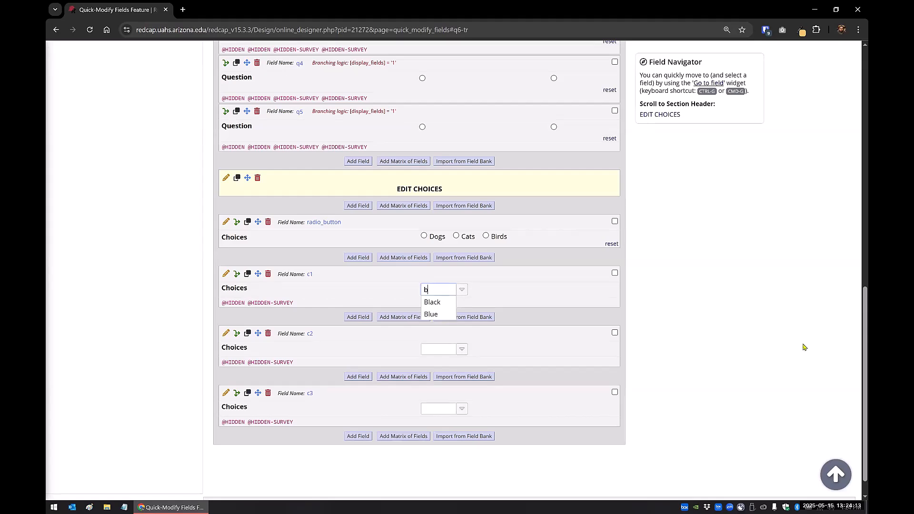
click(462, 289)
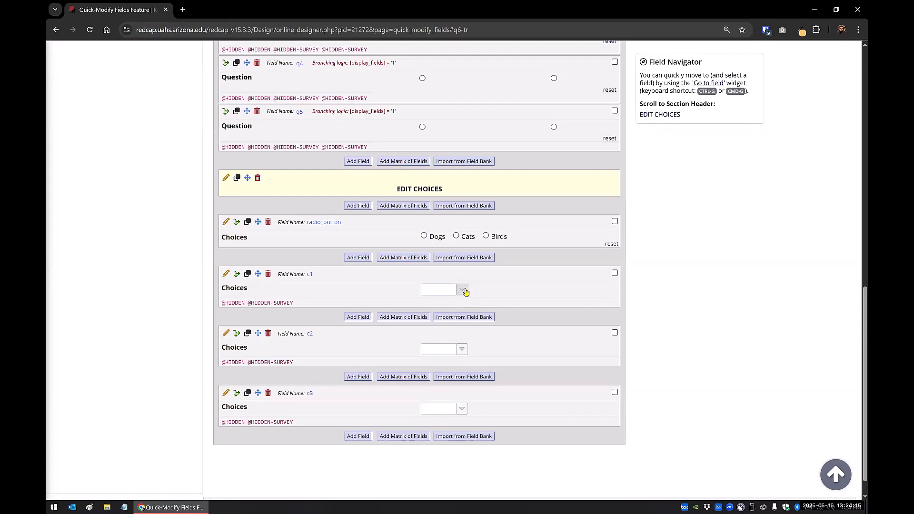
- Reselect fields c1, c2 and c3, and convert them to Checkboxes (Multiple Answers)
click(615, 273)
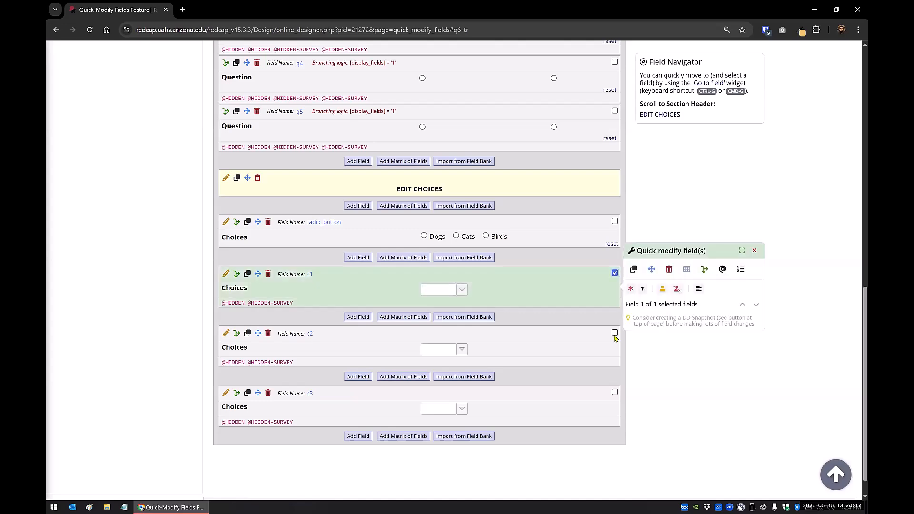
click(615, 333)
click(615, 393)
click(741, 389)
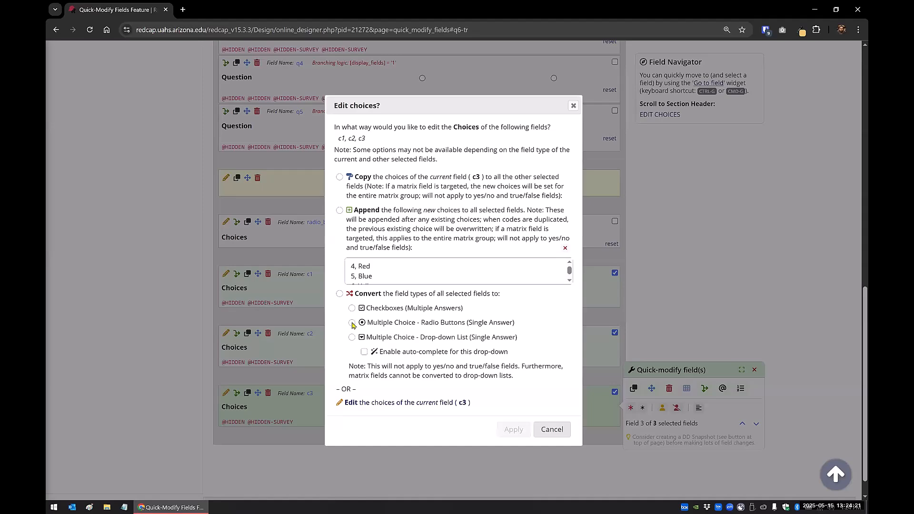
click(352, 308)
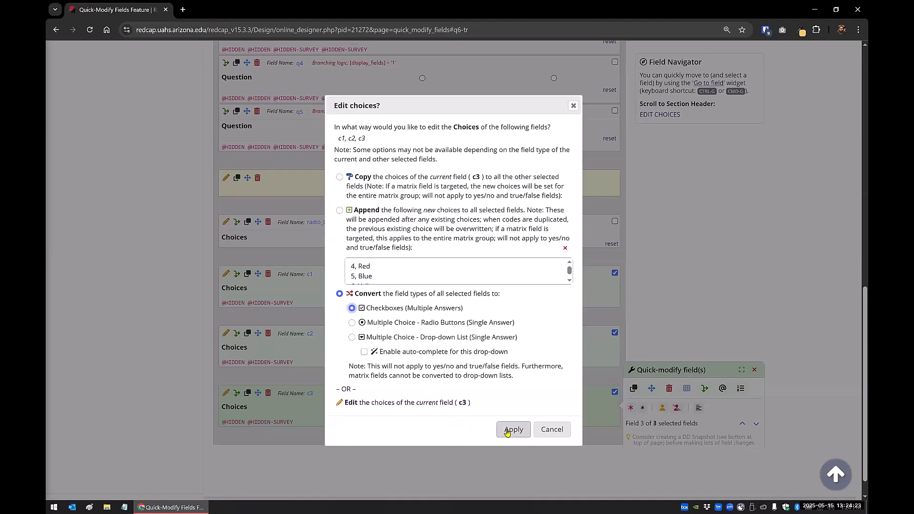
click(507, 431)
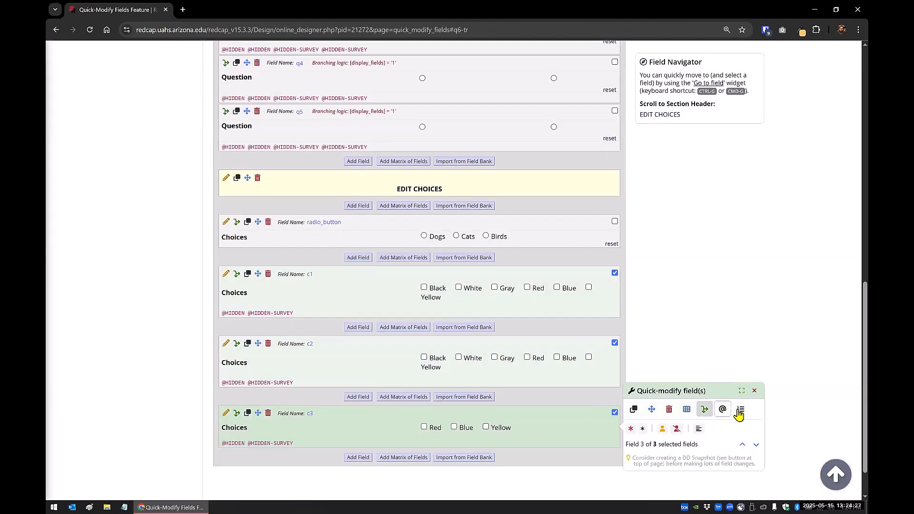
- Try reordering the Red choice of field c3 in the Choices Editor, and close the editor and choices dialog without applying anything
click(740, 411)
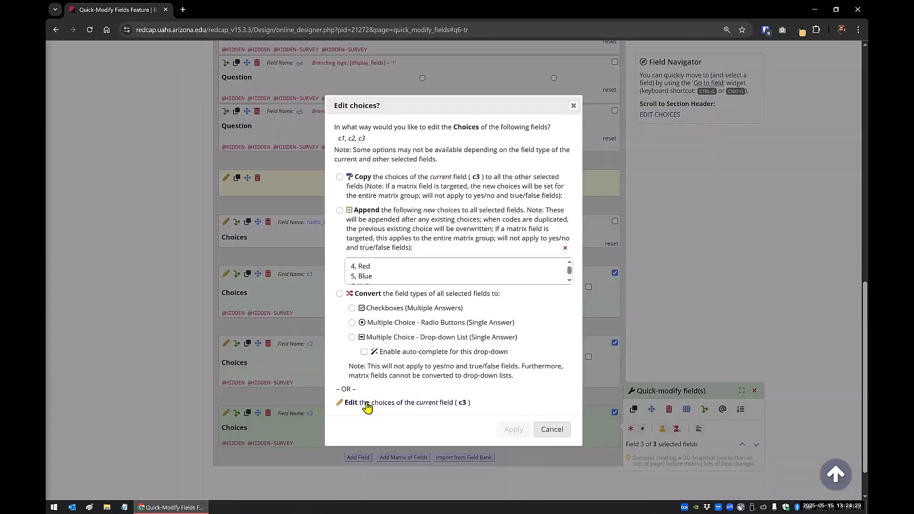
click(383, 405)
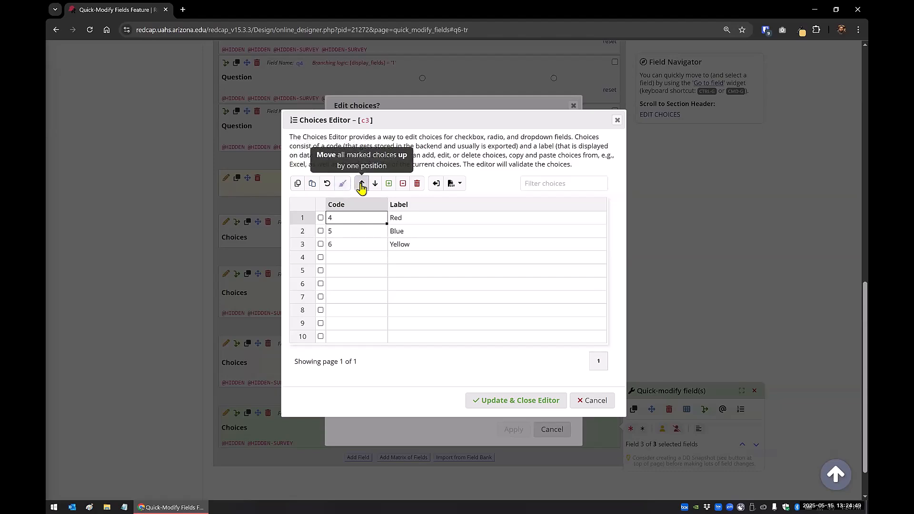
click(320, 217)
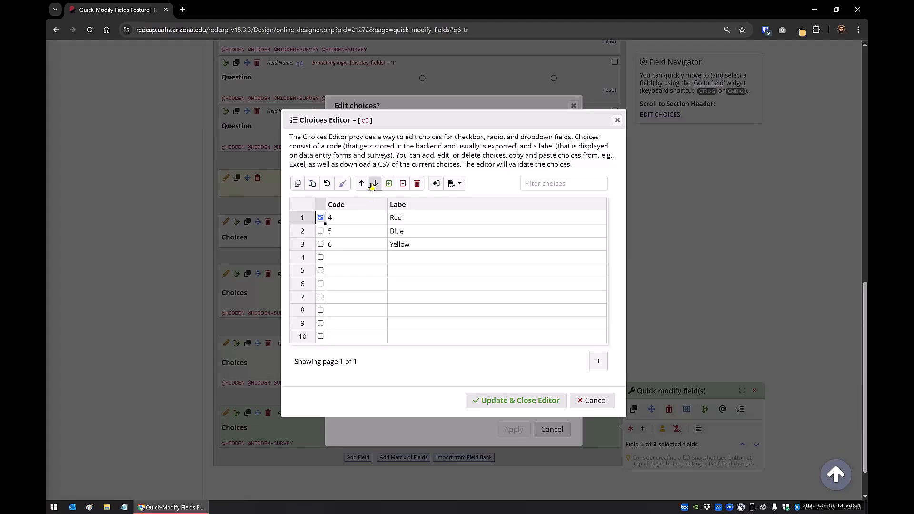
click(374, 184)
click(374, 185)
click(362, 184)
click(362, 184)
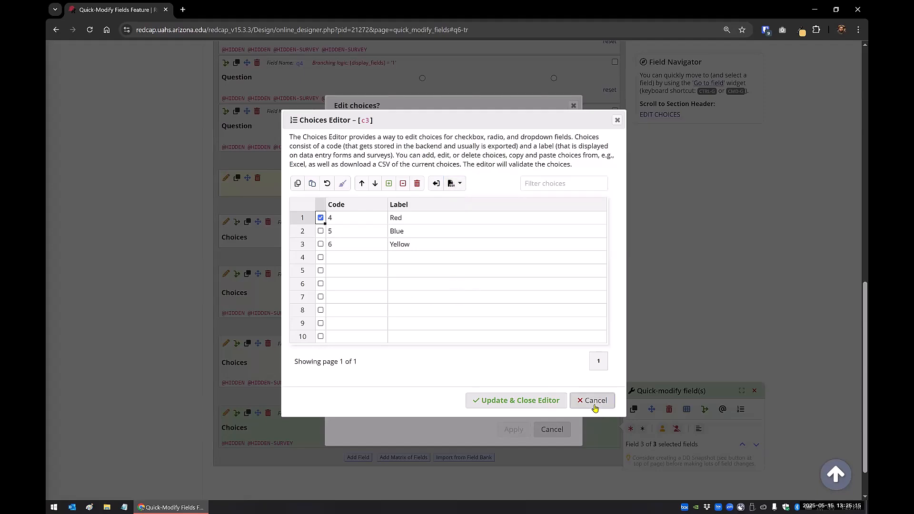
click(527, 182)
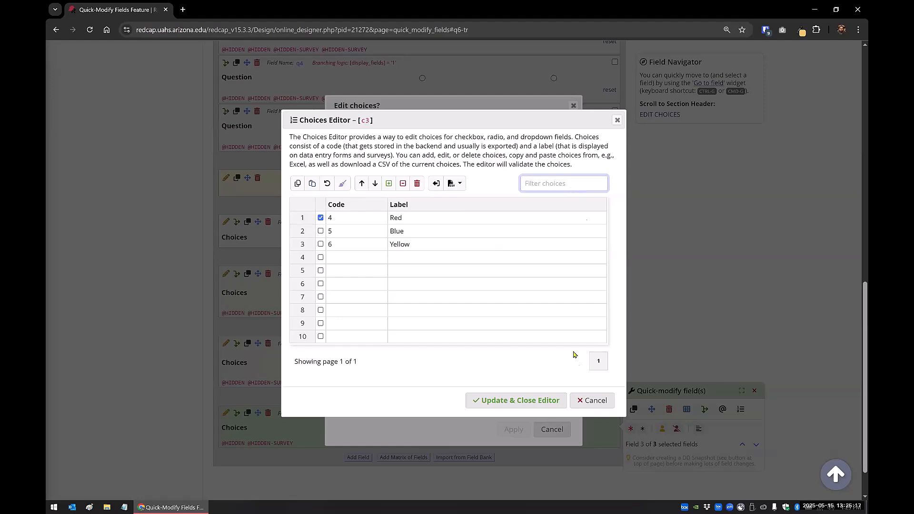
click(586, 402)
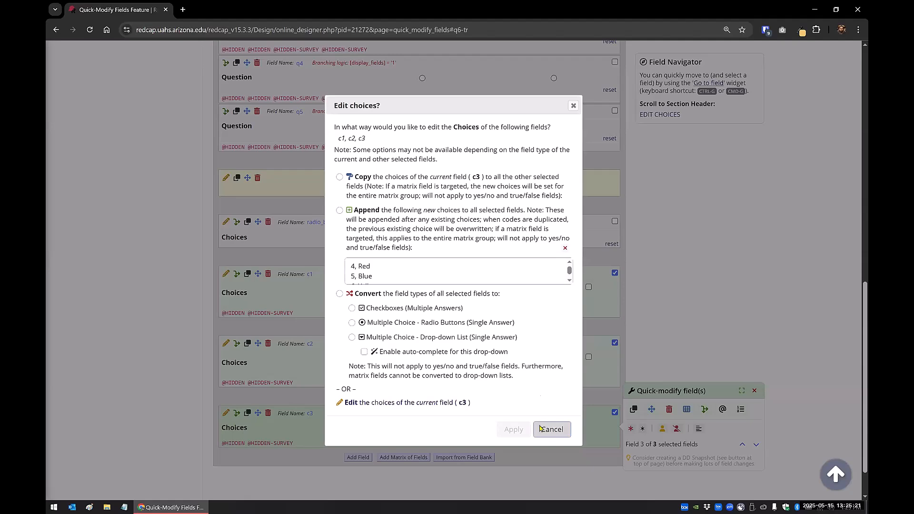
click(547, 430)
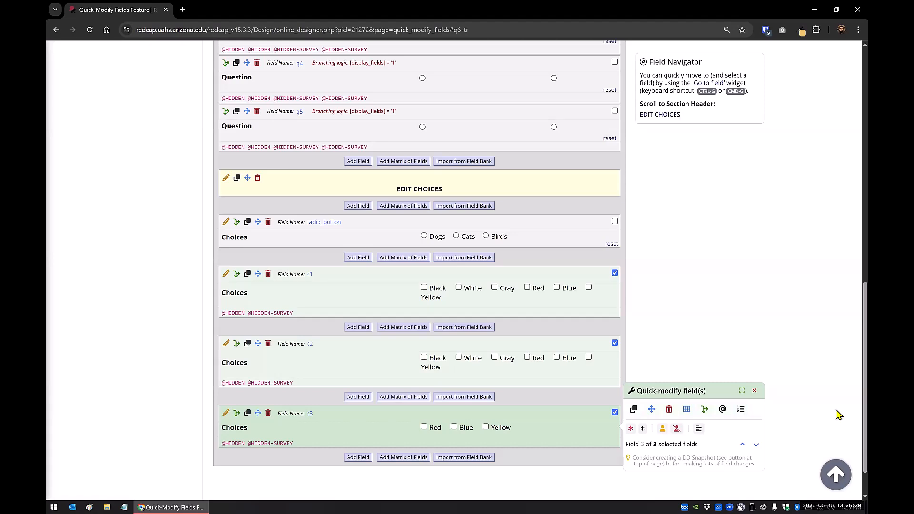
- Clear the field selection and review the coded choices of fields c3 and c1 without saving
click(755, 390)
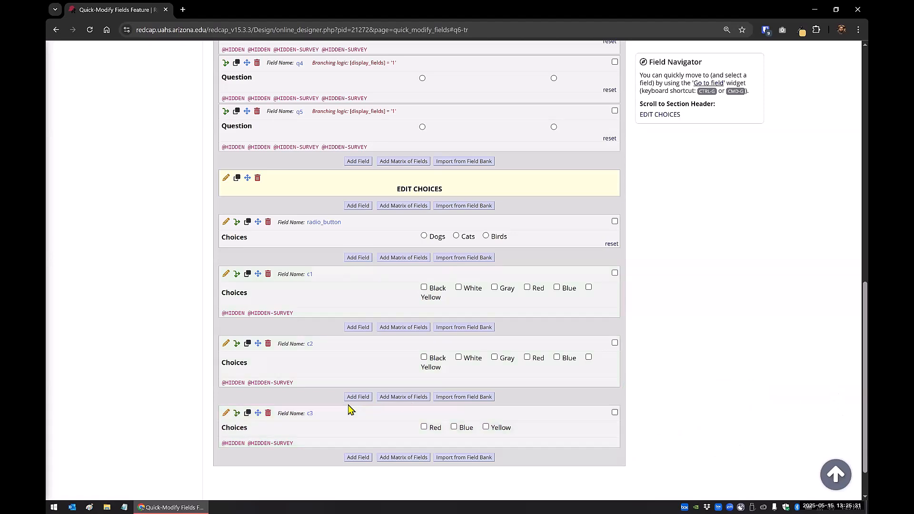
click(226, 413)
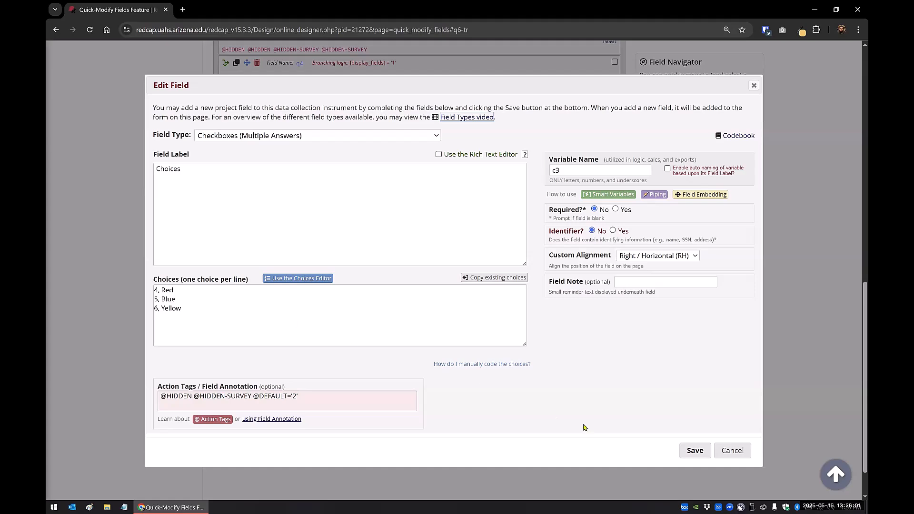
click(733, 451)
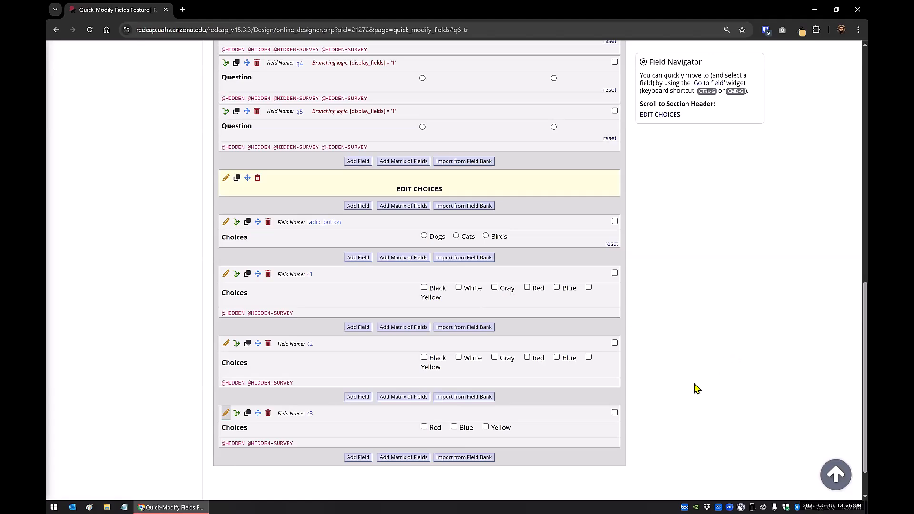
click(226, 274)
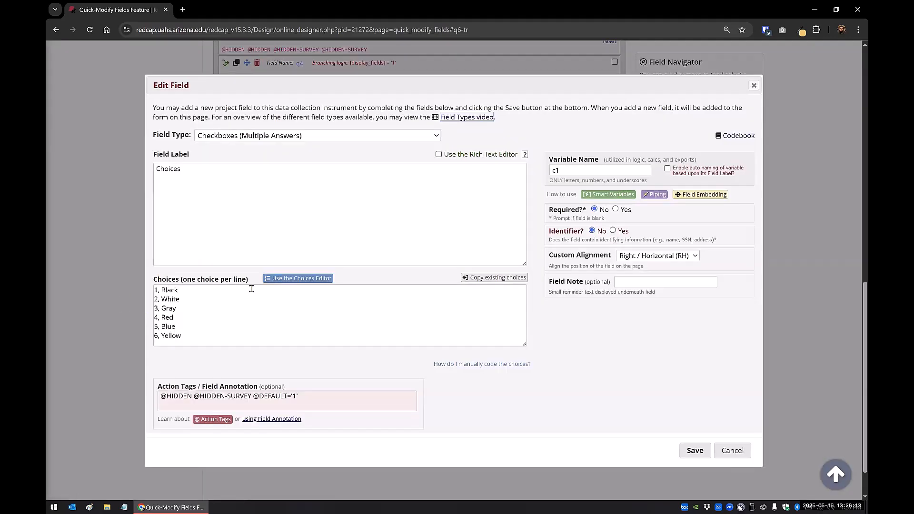
click(754, 87)
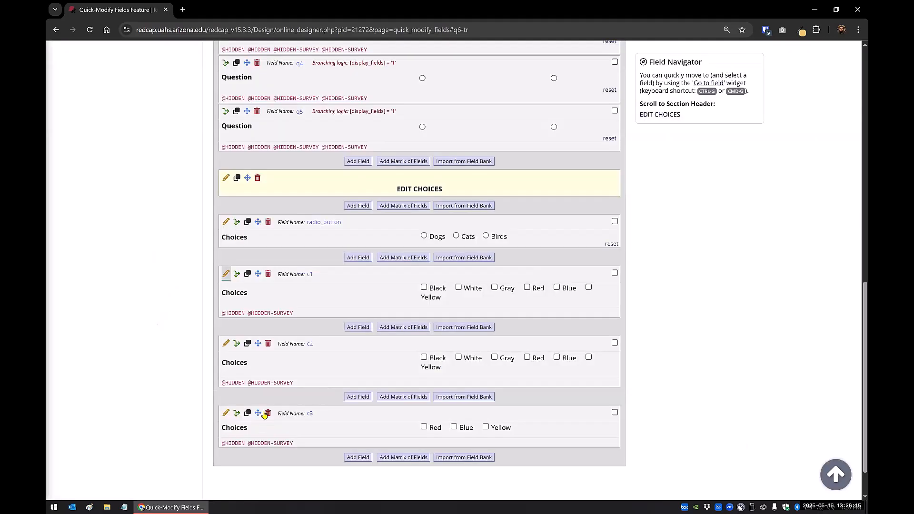
- Recode field c3's choices as 1, Red; 2, Blue; 3, Yellow and save the field
click(226, 414)
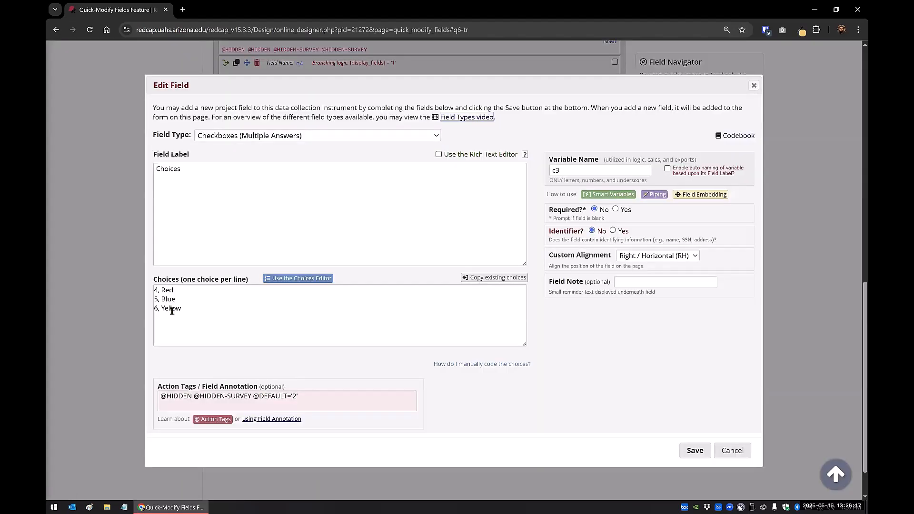
key(BackSpace)
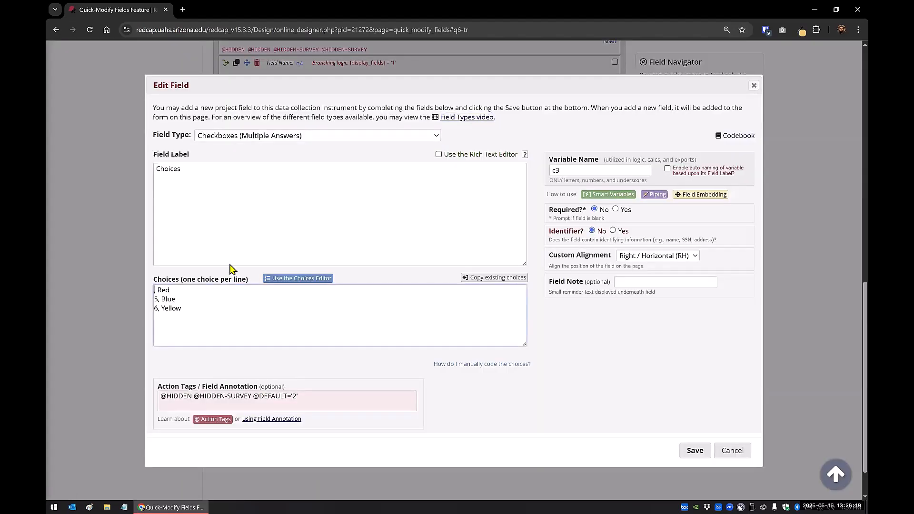
text(1)
key(Down)
key(BackSpace)
text(2)
key(Down)
key(BackSpace)
text(3)
click(686, 451)
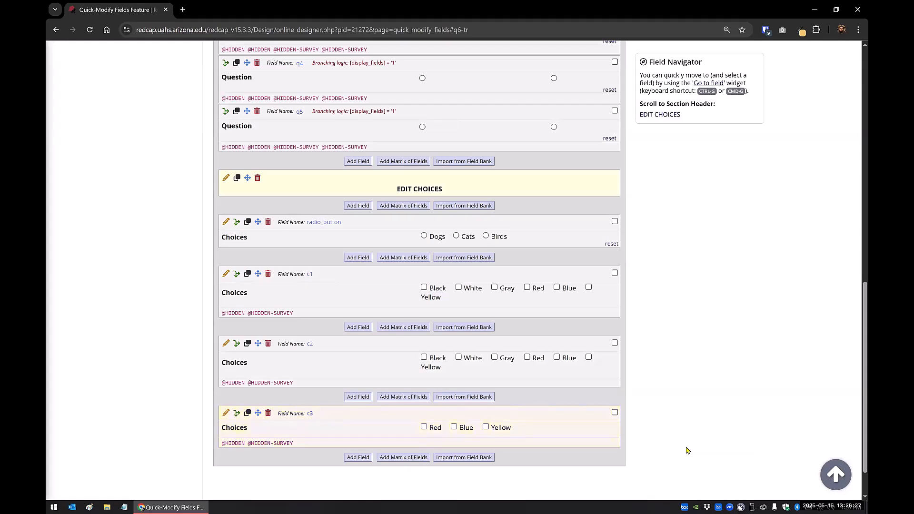
- Select fields c1, c2 and c3 for quick modification
click(615, 273)
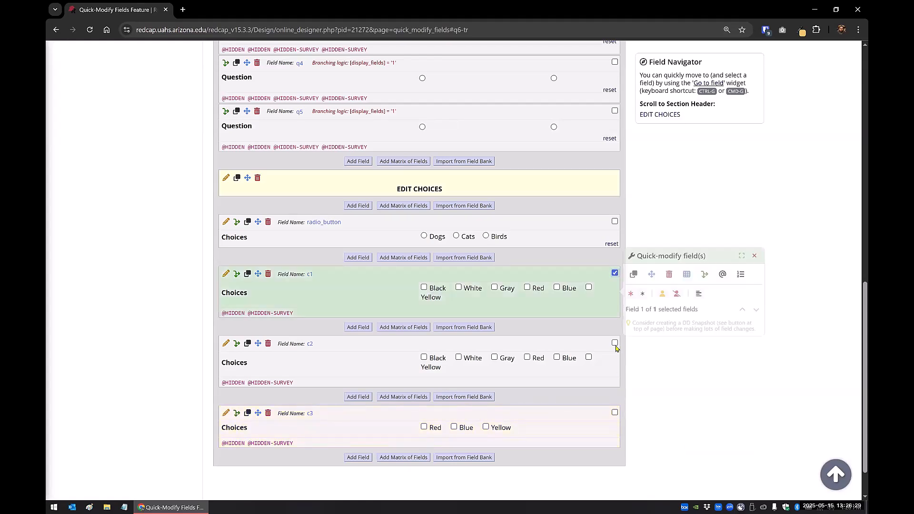
click(615, 343)
click(614, 413)
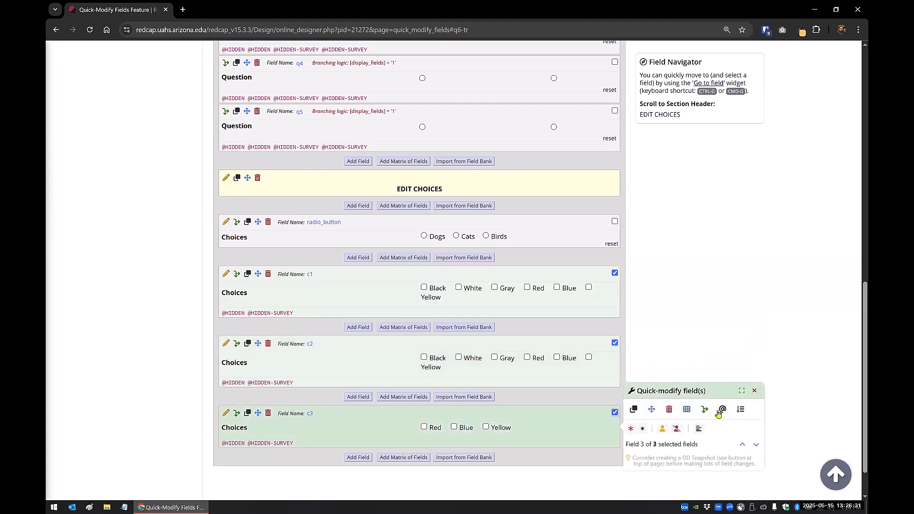
- Try recoding the choices for appending as 1, Red; 2, Blue; 3, Yellow, and cancel without applying them
click(741, 410)
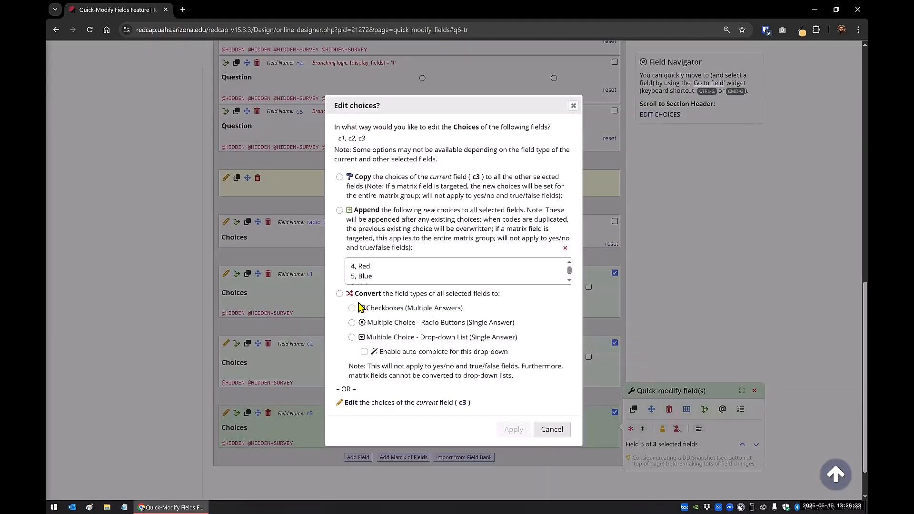
click(339, 211)
click(371, 271)
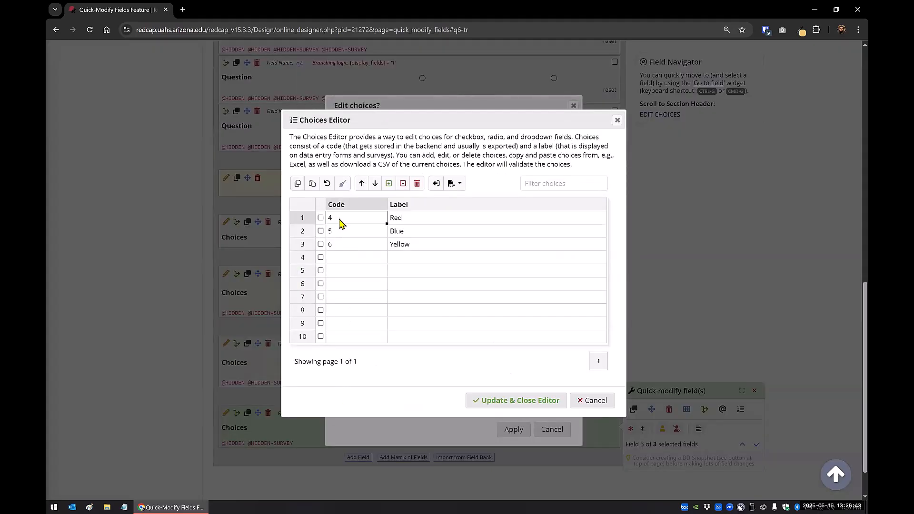
key(BackSpace)
text(1)
click(342, 230)
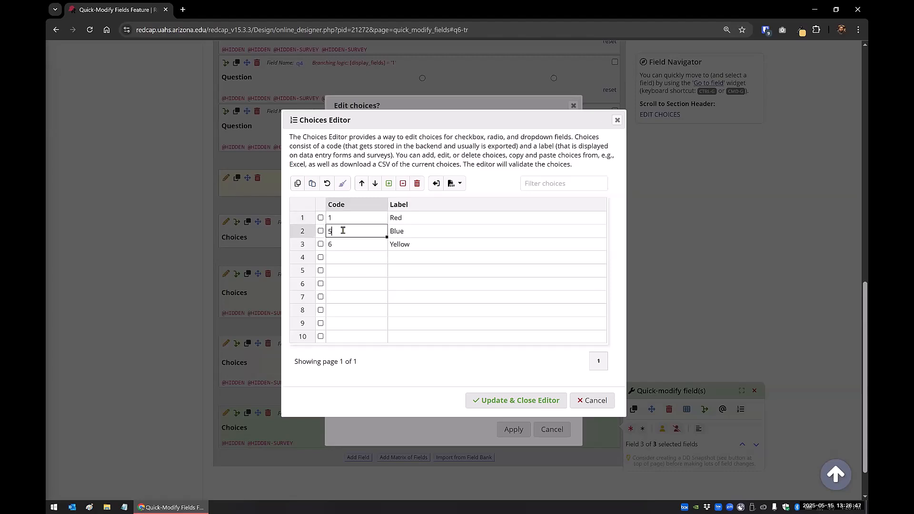
text(2)
click(347, 240)
key(BackSpace)
text(3)
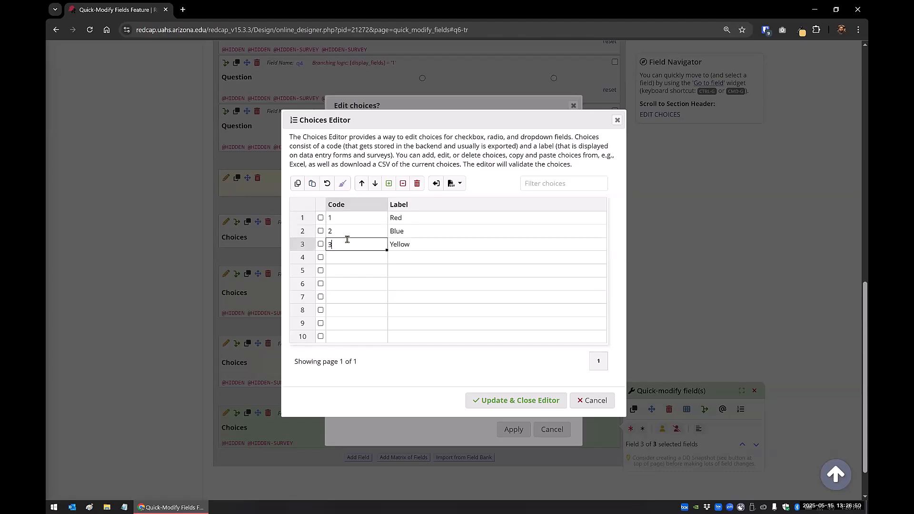
click(514, 401)
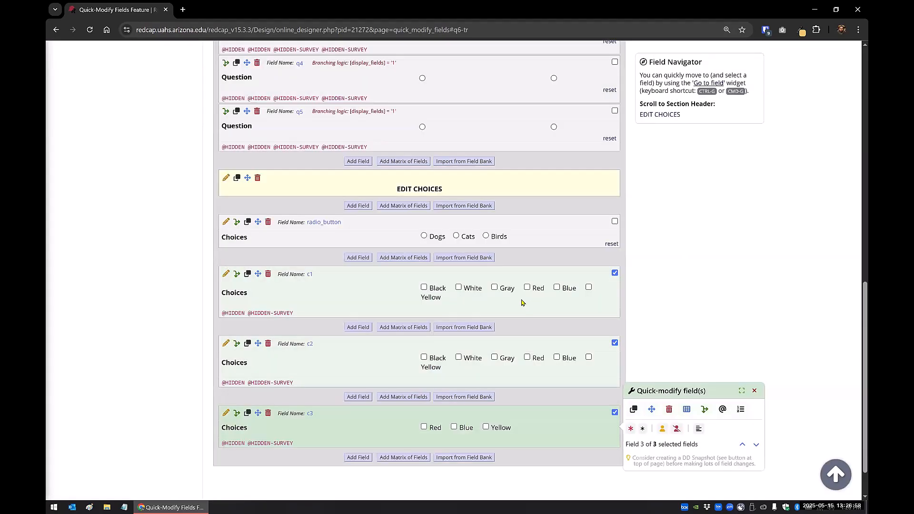
click(552, 429)
- Check field c3's choice codes, and append the choices 4, Red; 5, Blue; 6, Yellow to all selected fields
click(226, 414)
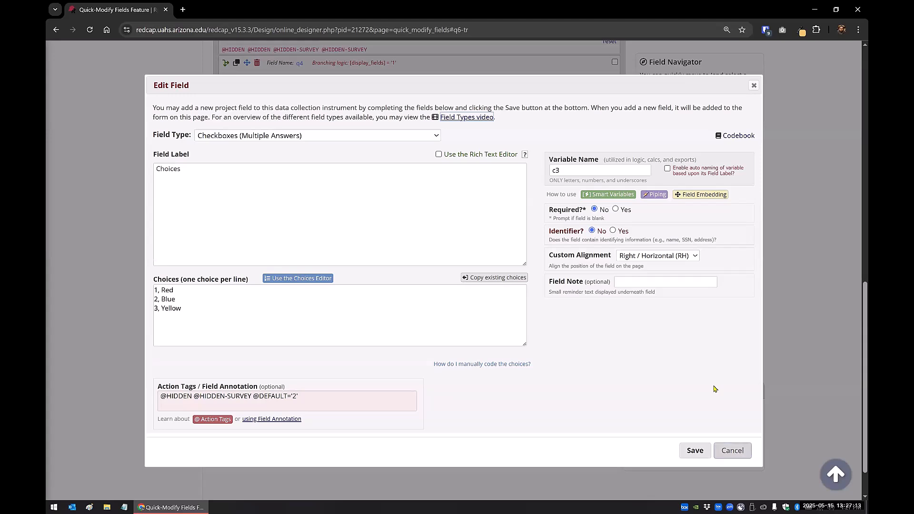
click(733, 451)
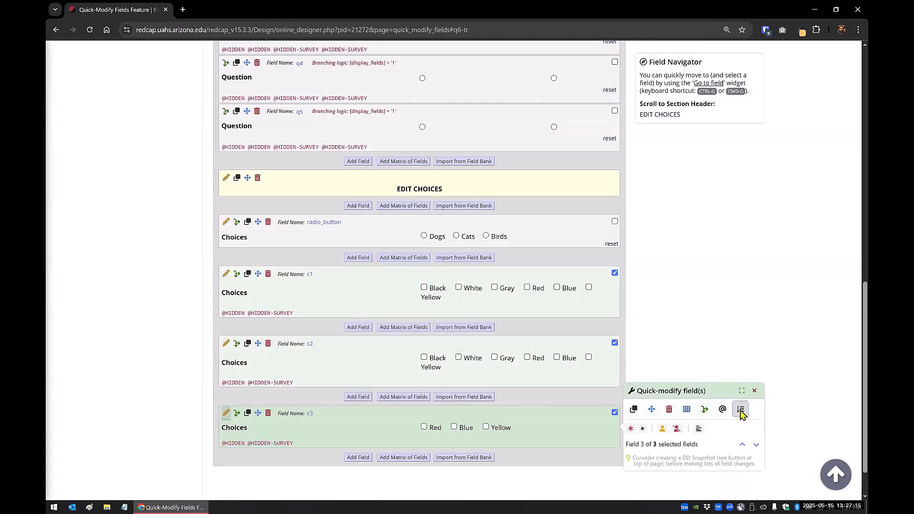
click(739, 409)
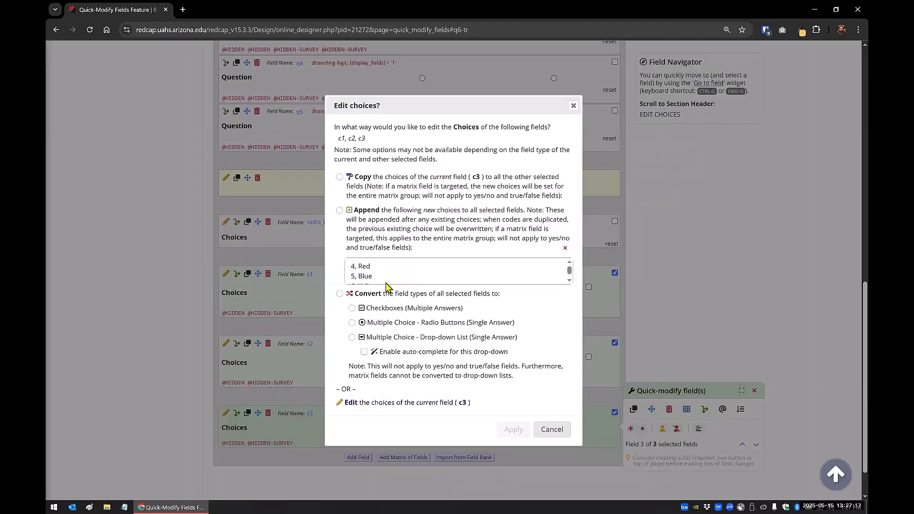
click(387, 285)
click(513, 401)
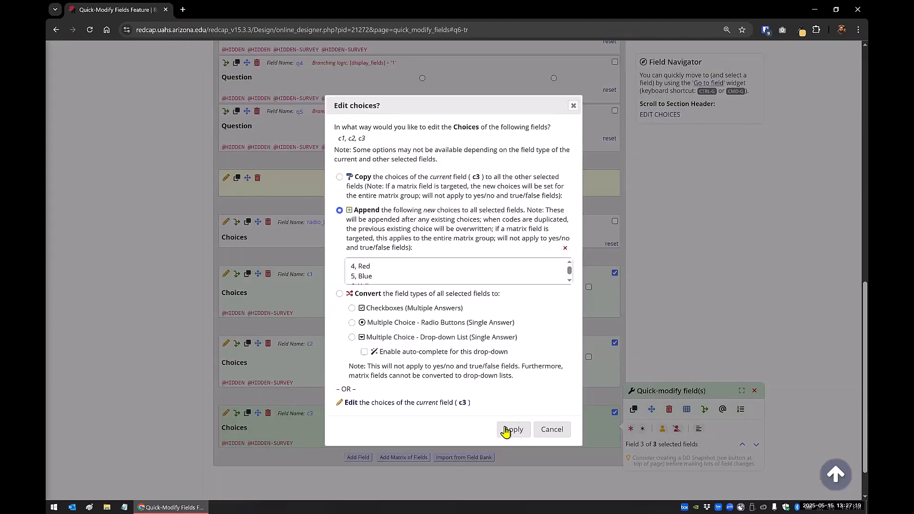
click(508, 431)
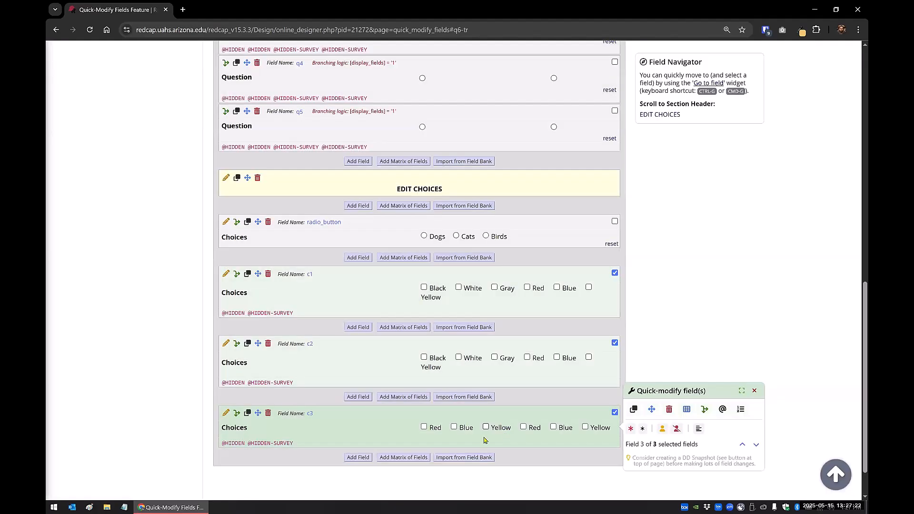
- Compare the choice lists of fields c3 and c1 after the append, highlighting c1's choices 4 to 6, and close without saving
click(227, 413)
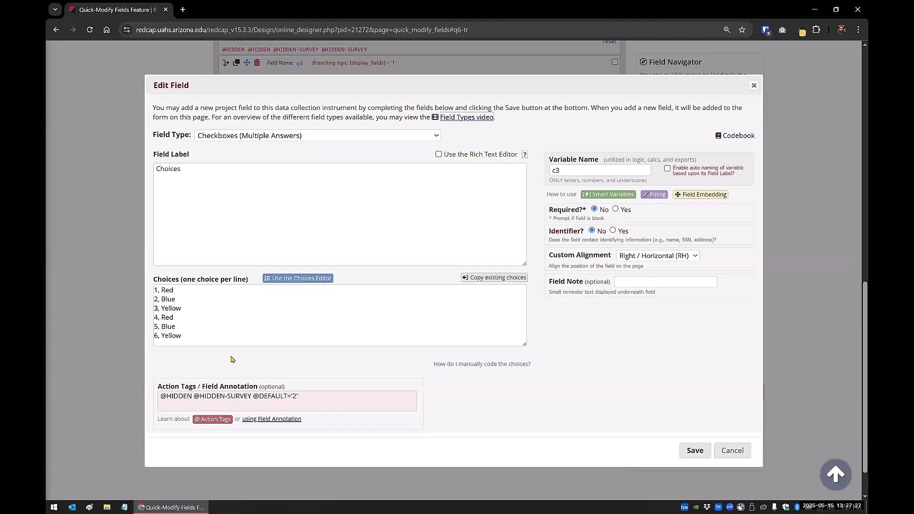
click(733, 449)
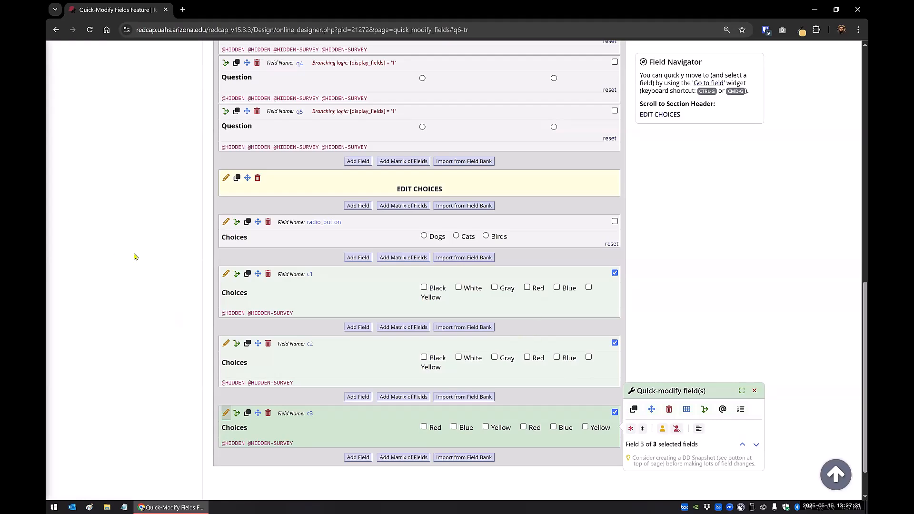
click(225, 275)
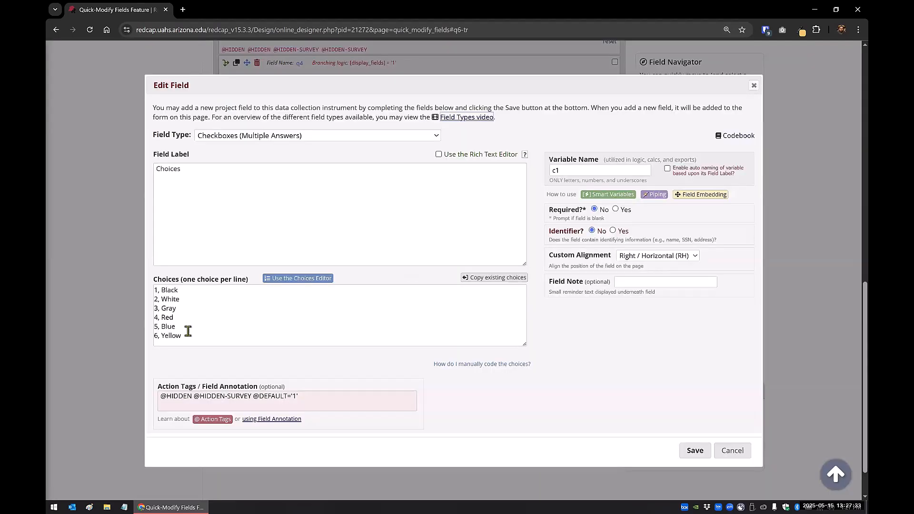
drag(181, 336, 154, 317)
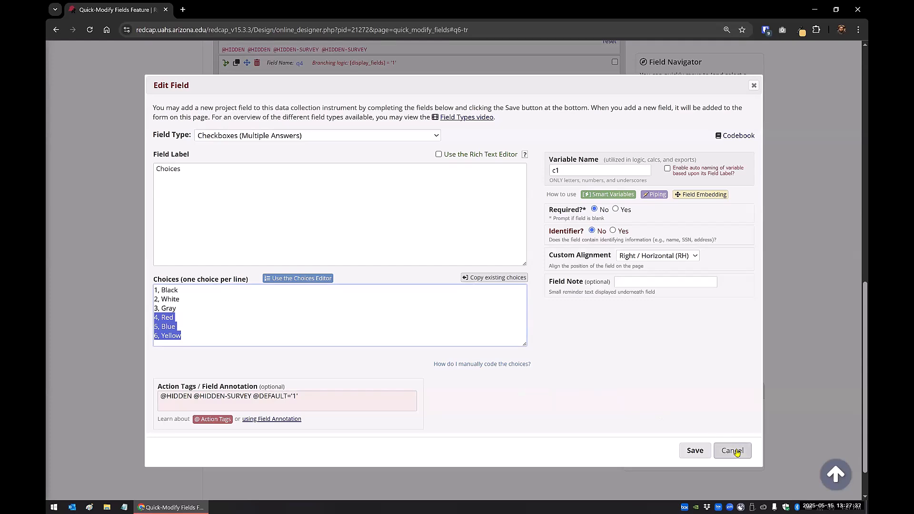
drag(197, 340, 139, 318)
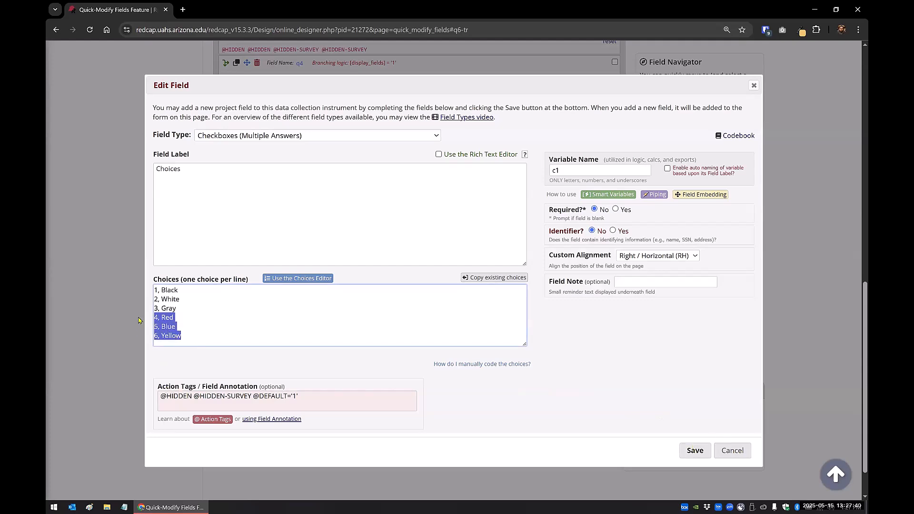
click(751, 88)
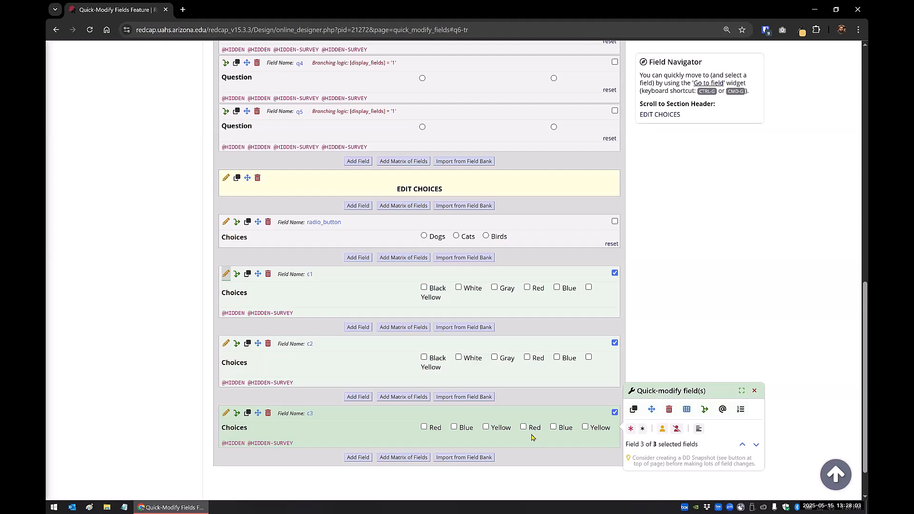
scroll(492, 402, up, 4)
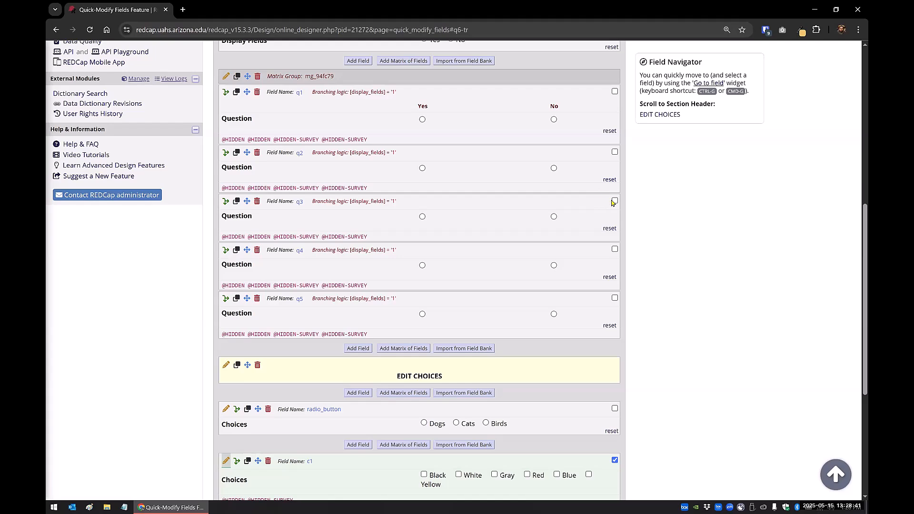
scroll(613, 202, down, 4)
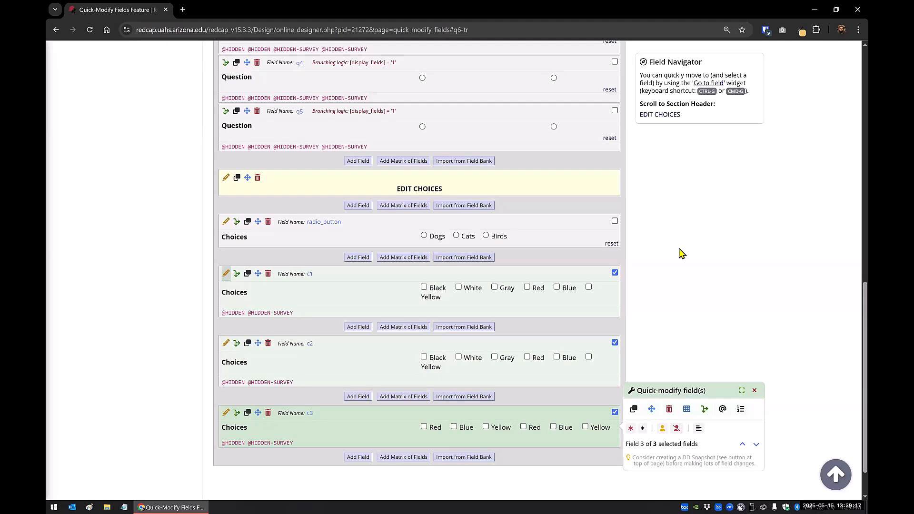
scroll(682, 253, down, 1)
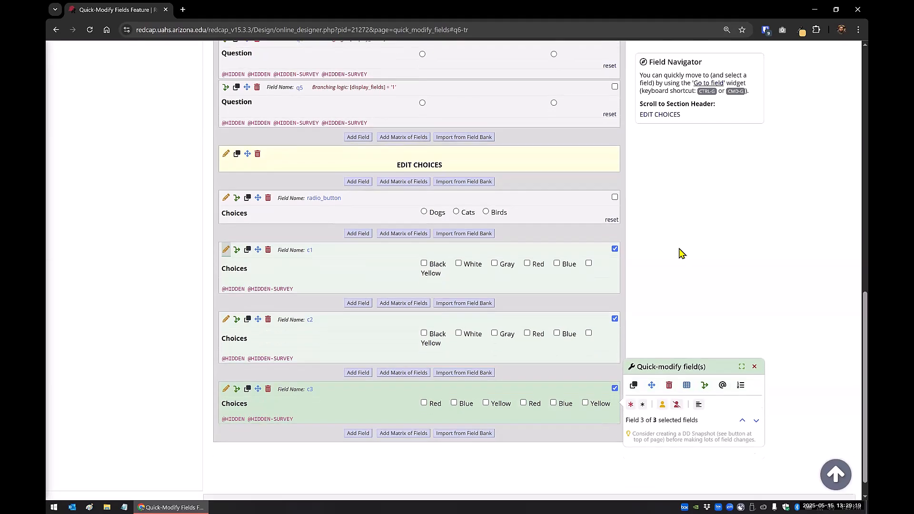
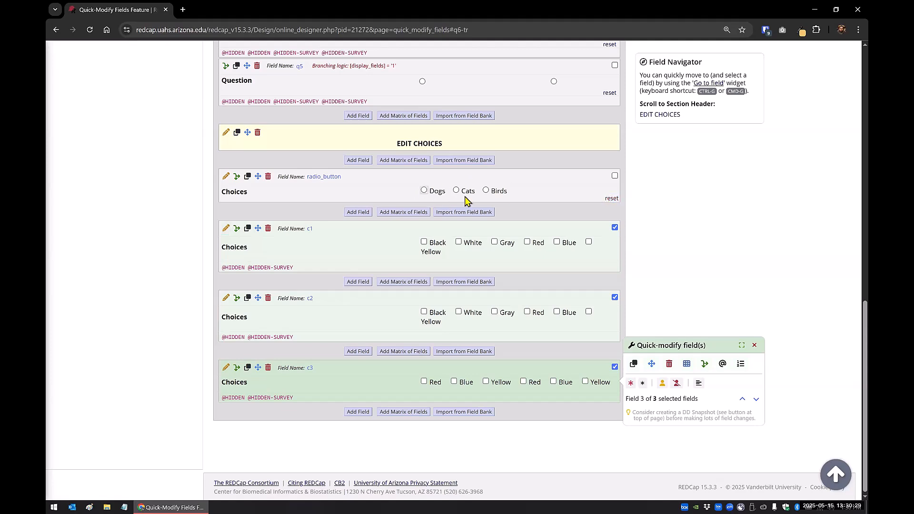
- Try out picking a single answer in the radio_button field, and check and uncheck Black in field c1
click(486, 190)
click(423, 190)
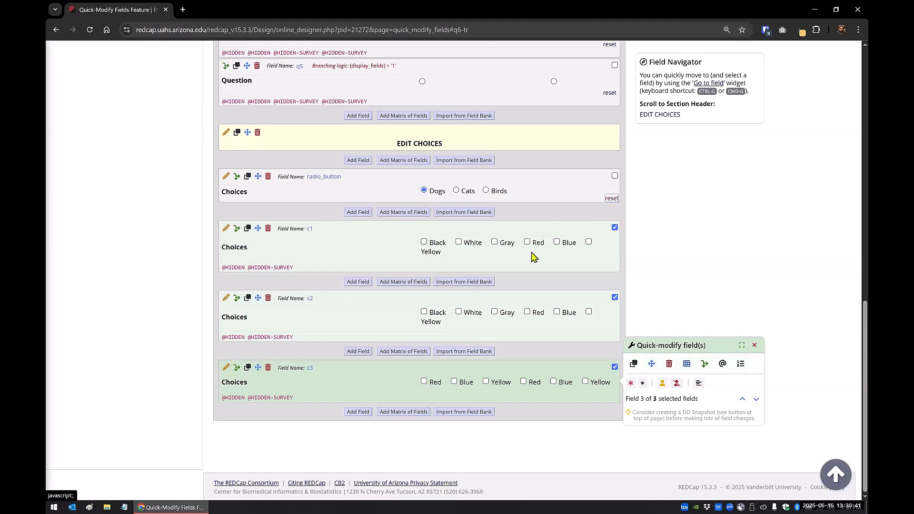
click(425, 242)
click(424, 242)
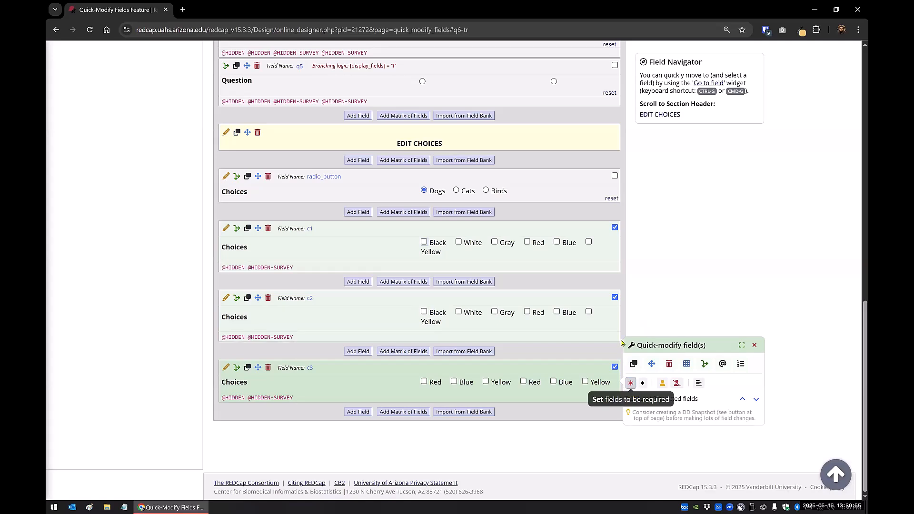
- Mark the selected fields c1, c2 and c3 as required, and remove their Required status again
click(631, 383)
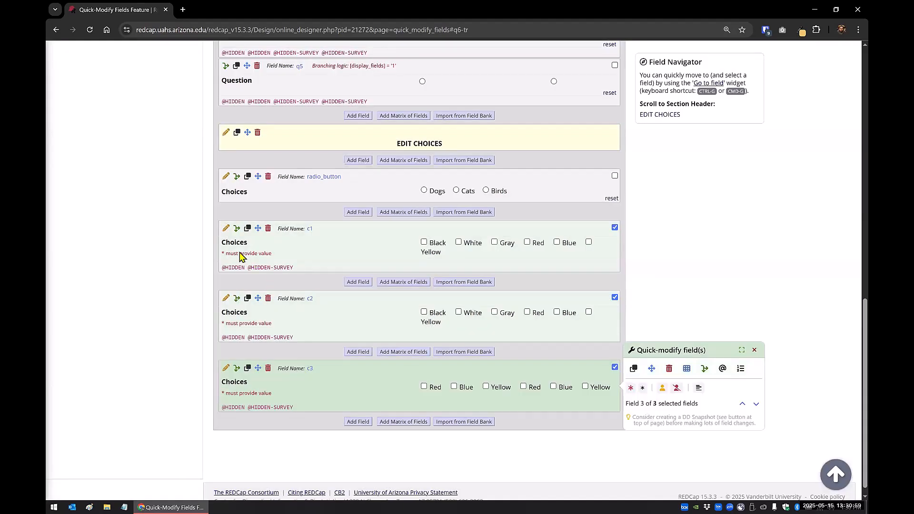
click(643, 389)
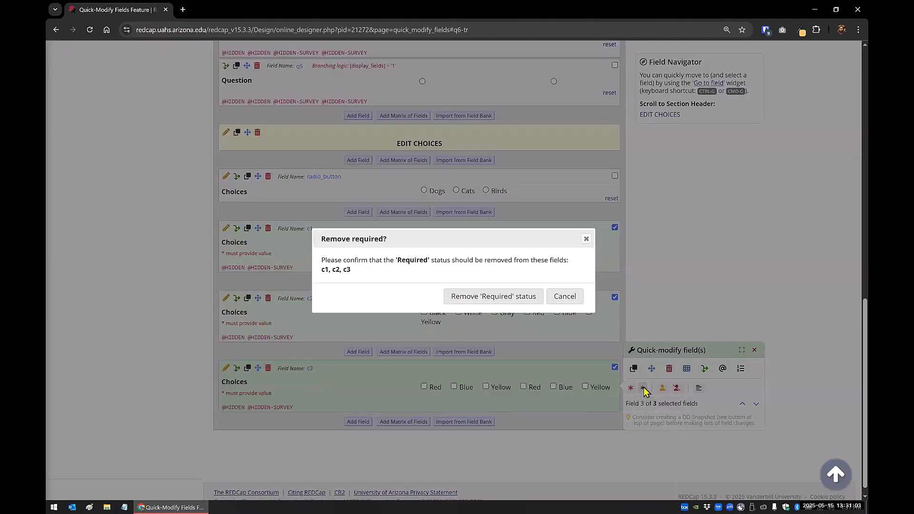
click(490, 297)
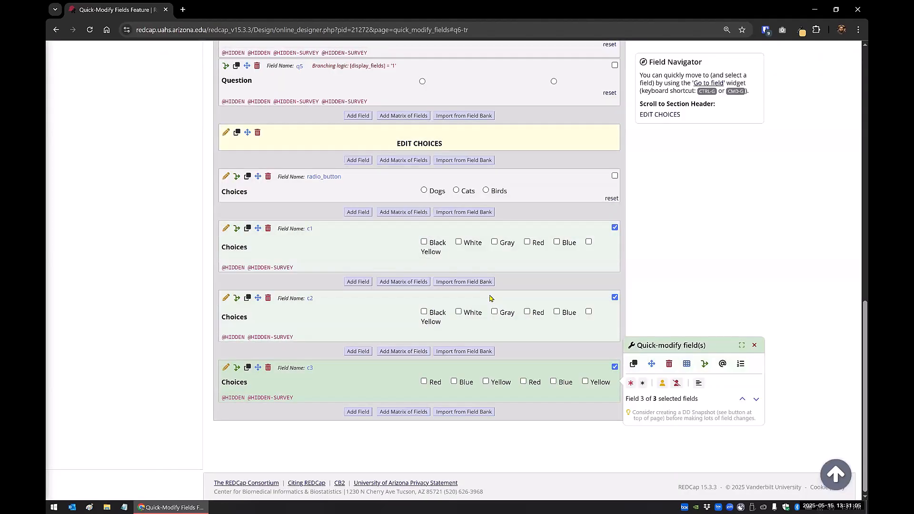
- Set the selected fields c1, c2 and c3 to be identifiers, and remove their identifier status again
click(662, 384)
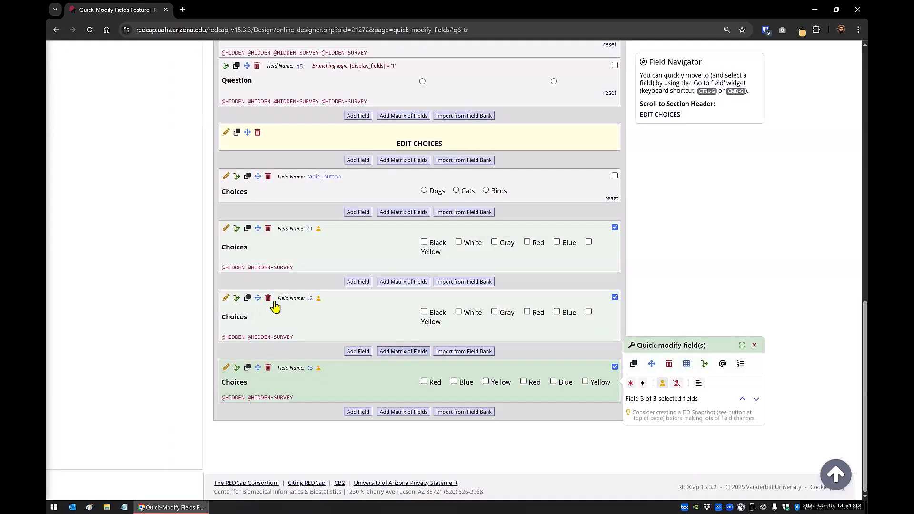
mouse_move(319, 232)
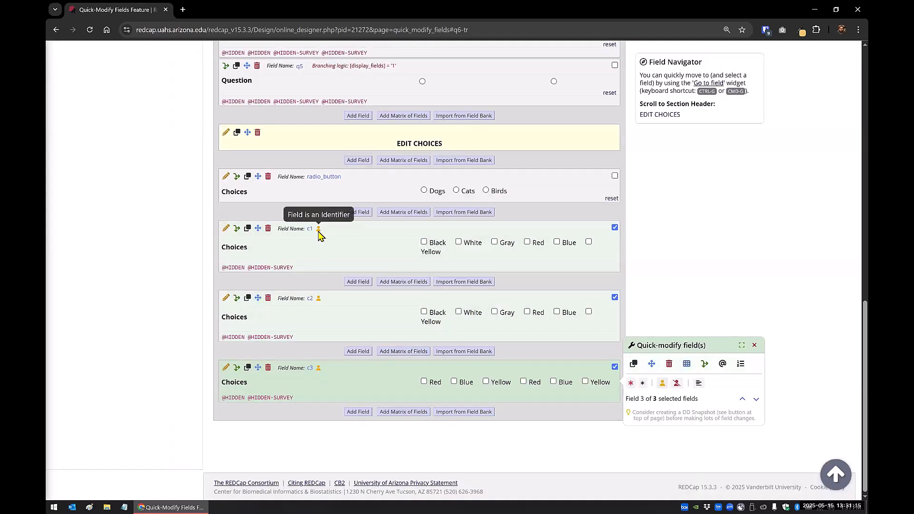
click(677, 383)
click(507, 302)
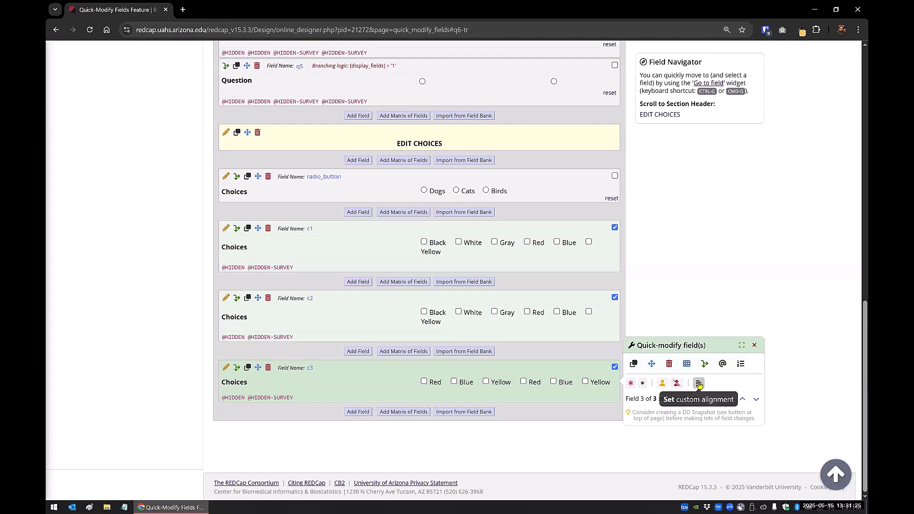
- Try the Right / Vertical (RV) and Left / Vertical (LV) custom alignments on fields c1, c2 and c3
click(699, 383)
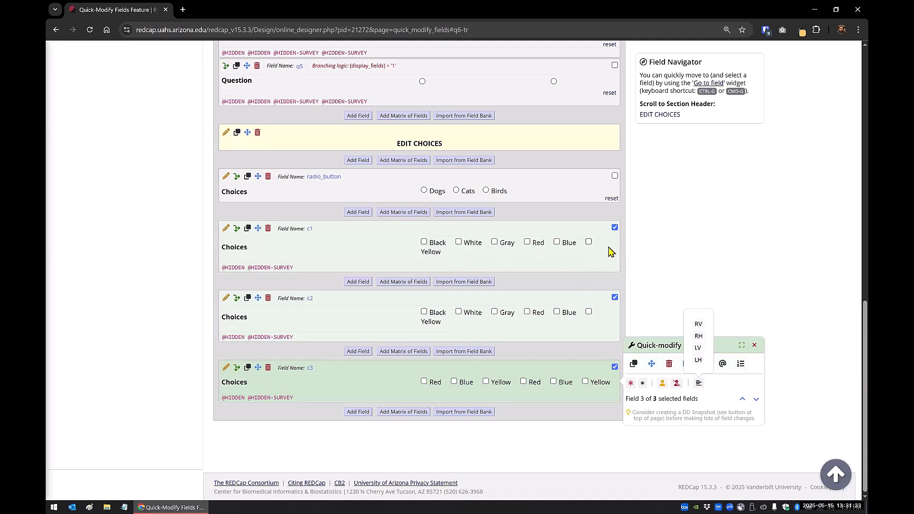
click(698, 324)
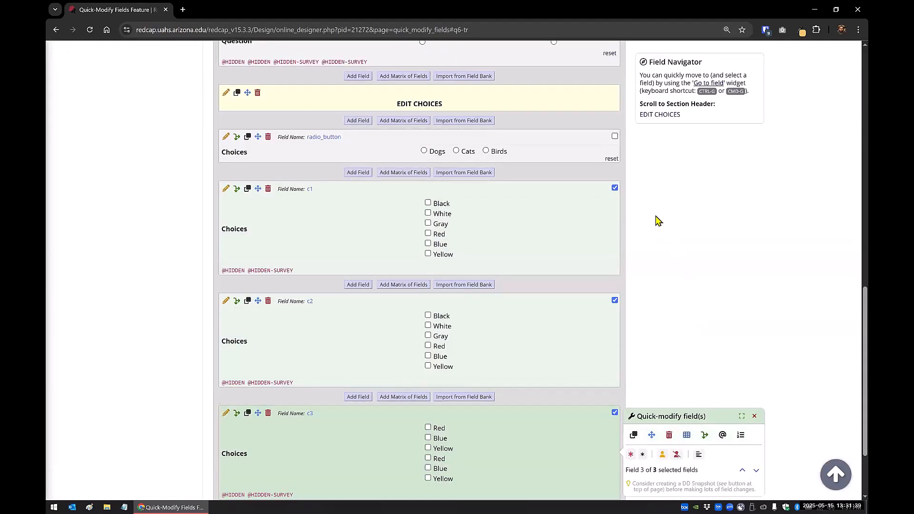
scroll(671, 309, down, 2)
click(698, 357)
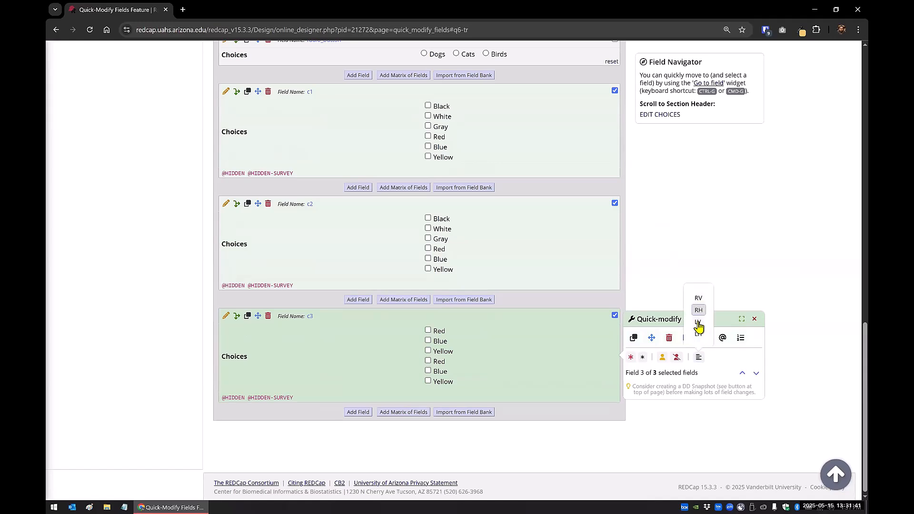
click(696, 323)
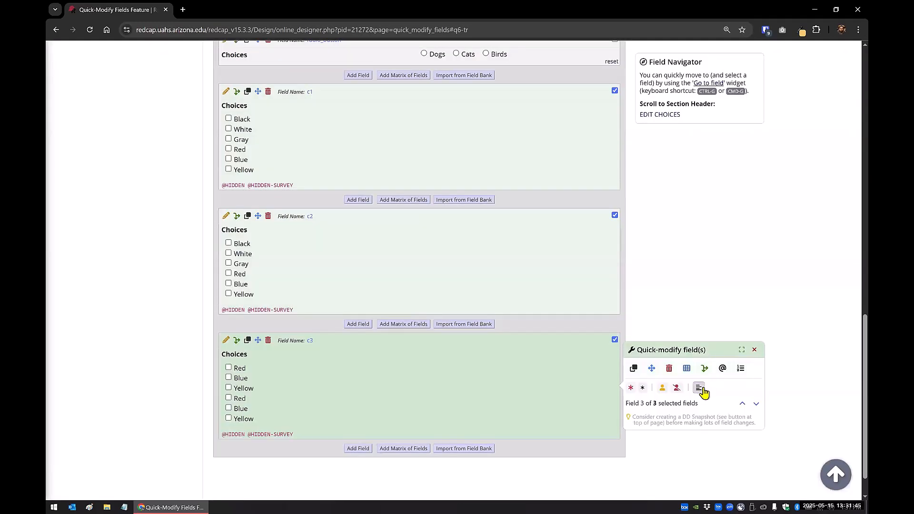
- Set the custom alignment of c1, c2 and c3 to Left / Horizontal (LH), checking the alignment options in c1's settings without saving
click(698, 387)
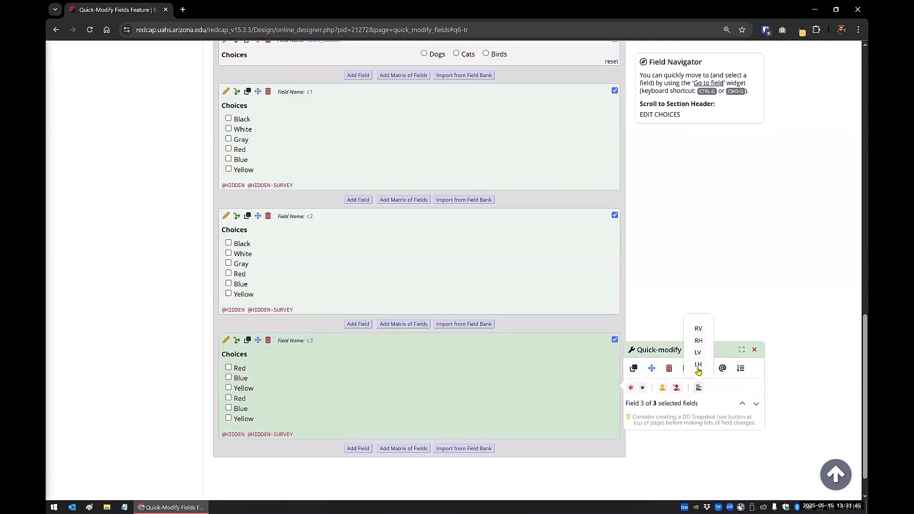
click(698, 365)
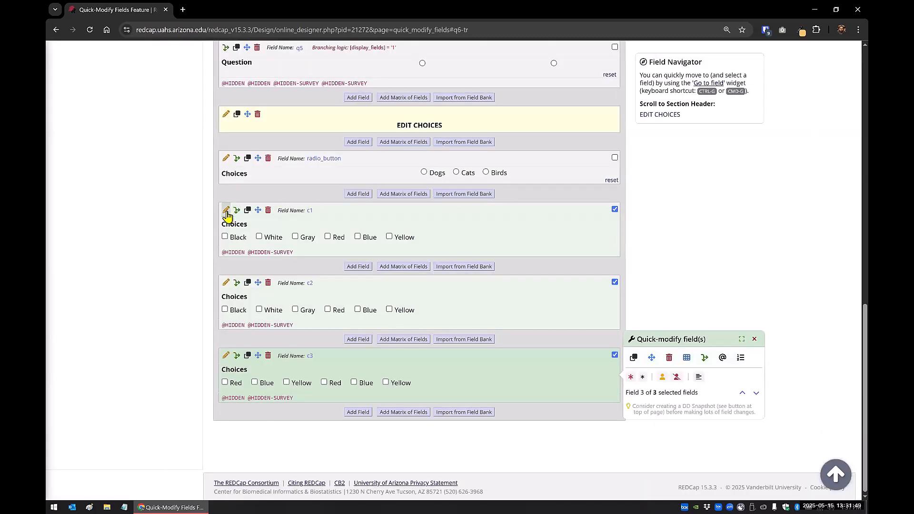
click(226, 211)
click(625, 261)
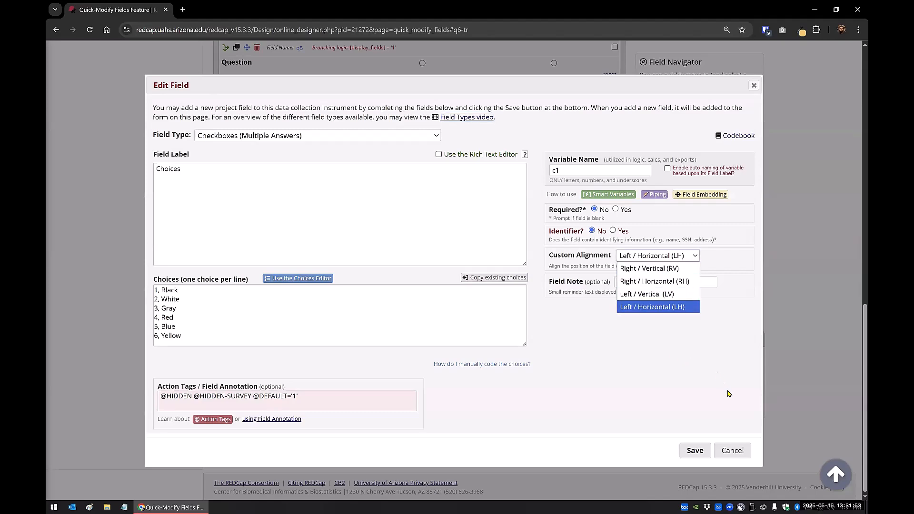
click(735, 450)
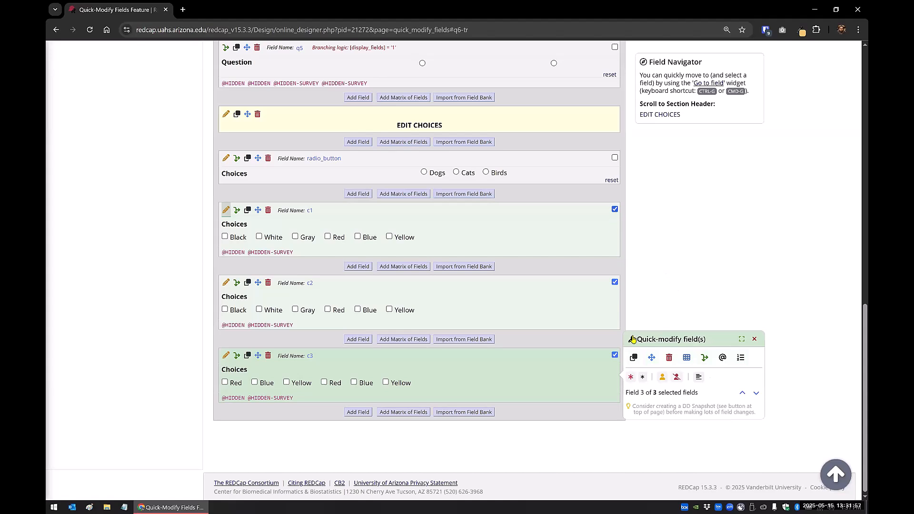
click(699, 377)
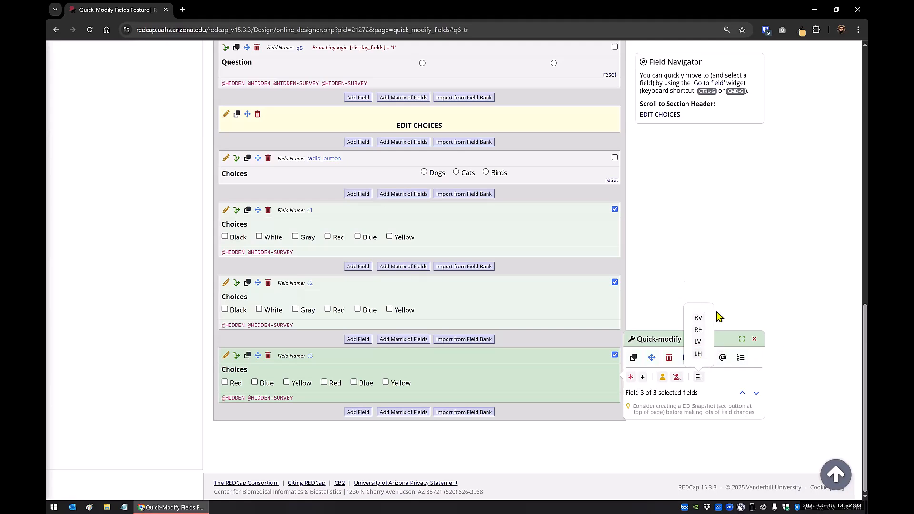
click(699, 354)
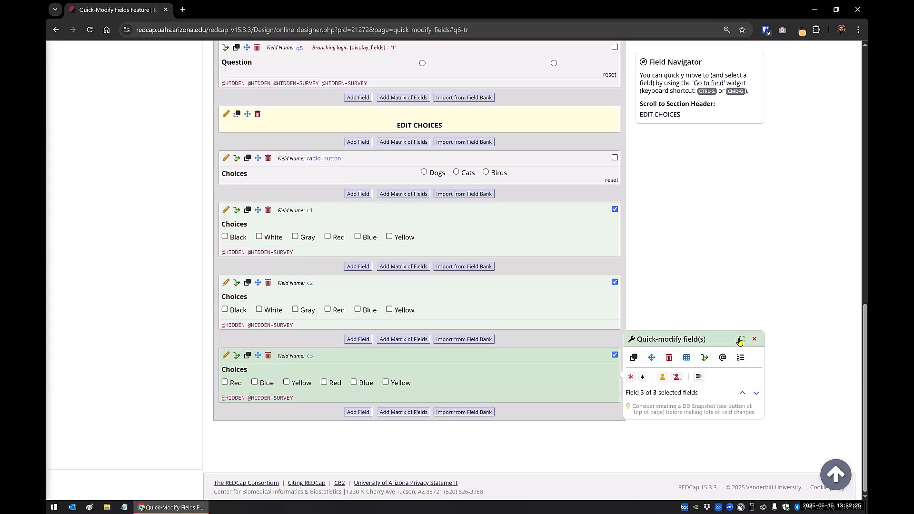
- Add all fields in both directions to the quick-modify selection, look over the selected fields, and clear the selection
click(741, 339)
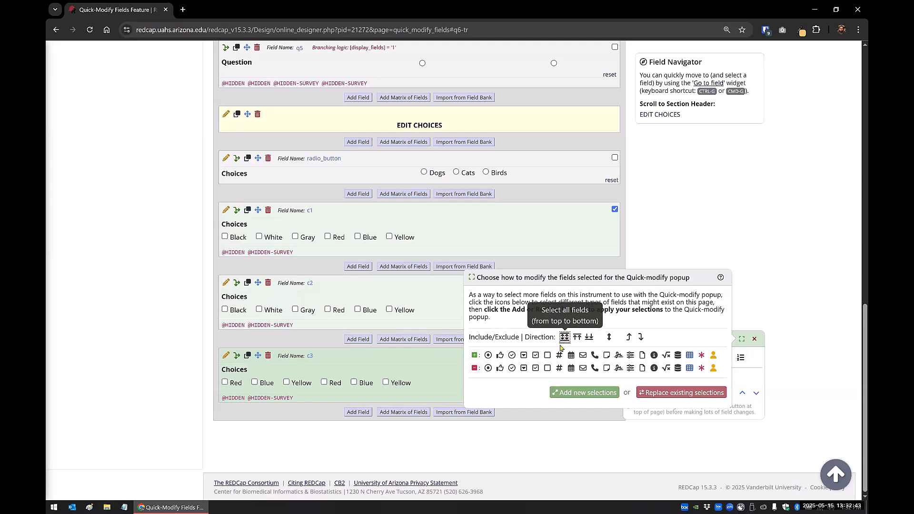
click(587, 393)
scroll(580, 391, up, 10)
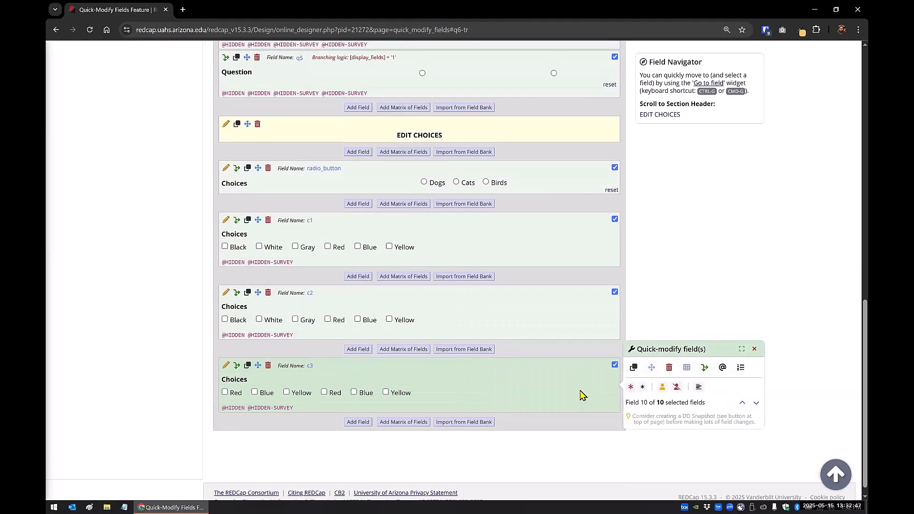
scroll(580, 390, down, 15)
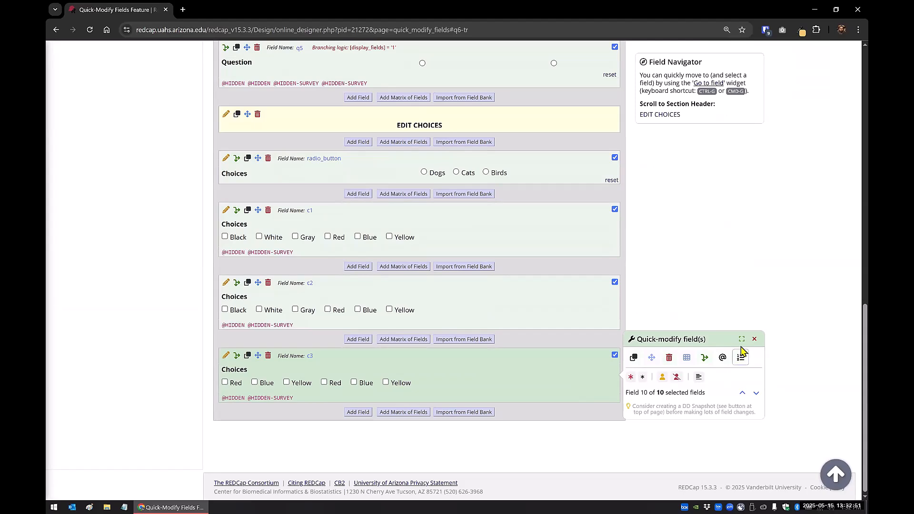
scroll(504, 339, up, 1)
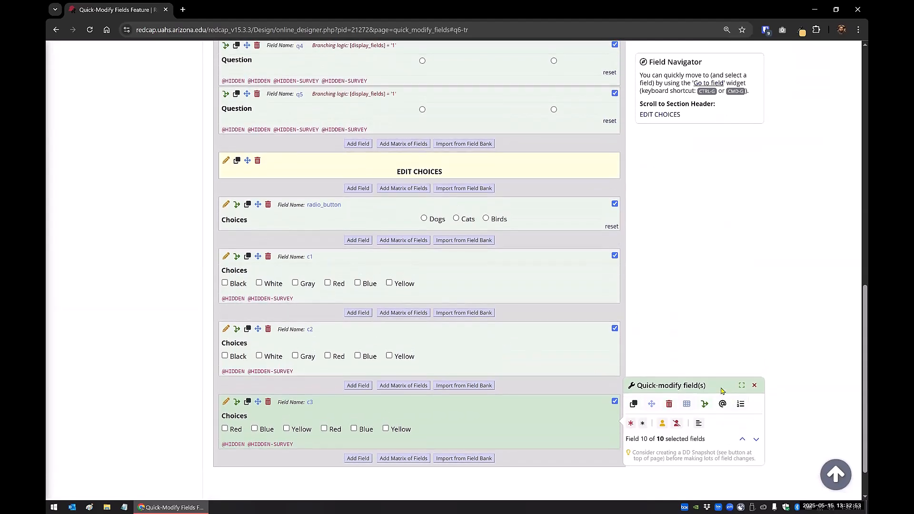
click(754, 386)
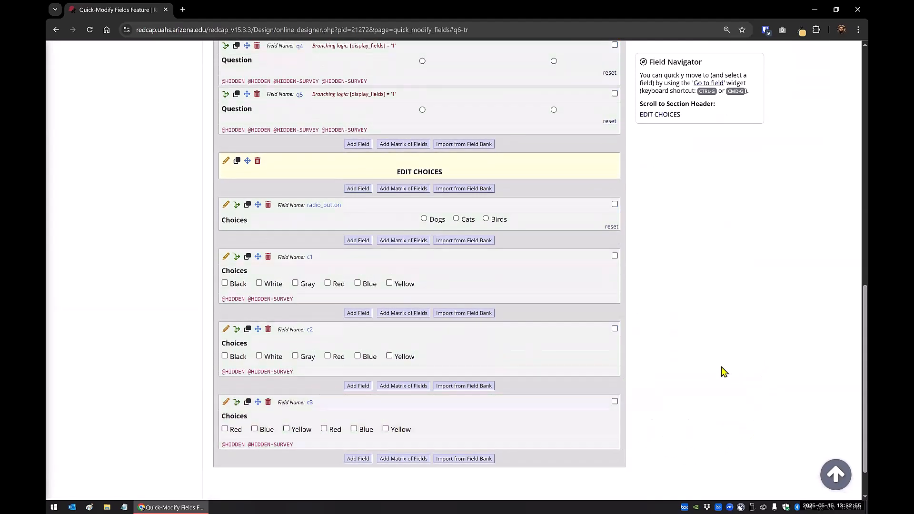
- Select matrix fields q1 and q5, and add all fields between the first and last selected fields to the selection
scroll(723, 371, up, 4)
scroll(723, 371, up, 3)
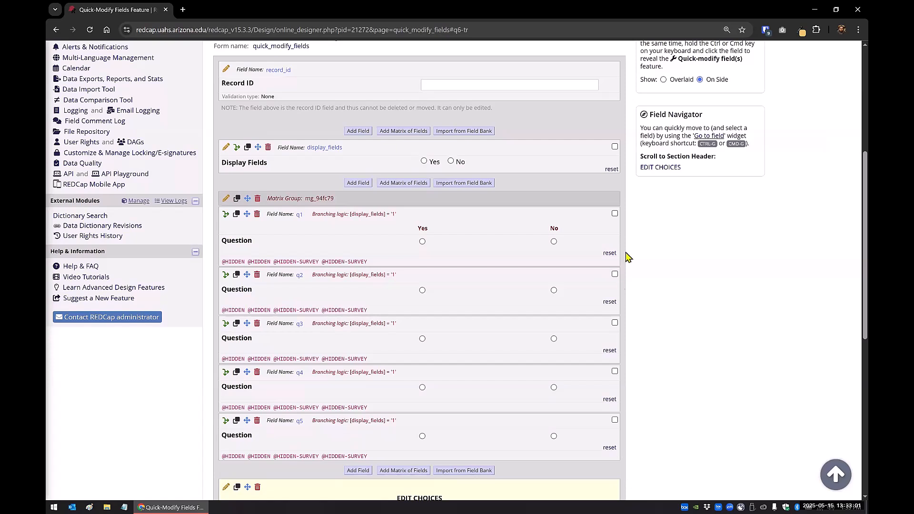
click(615, 214)
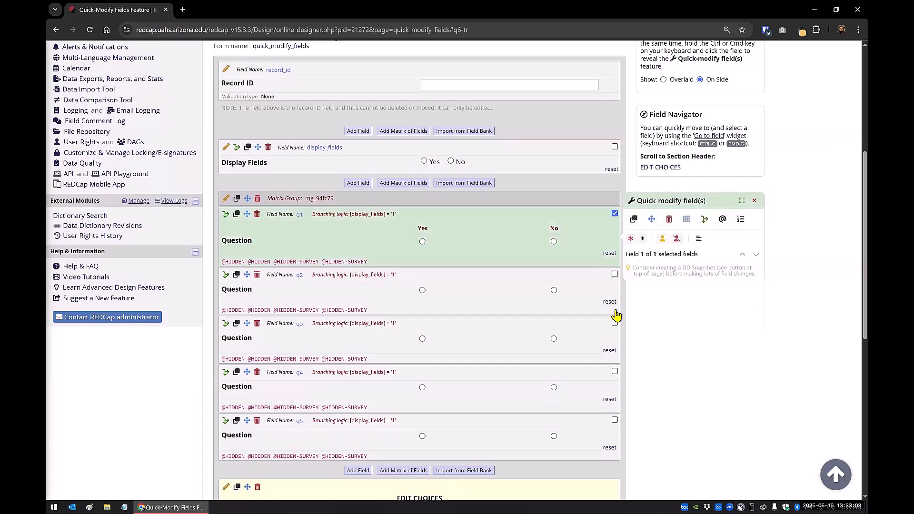
click(615, 274)
click(614, 274)
click(615, 420)
click(742, 401)
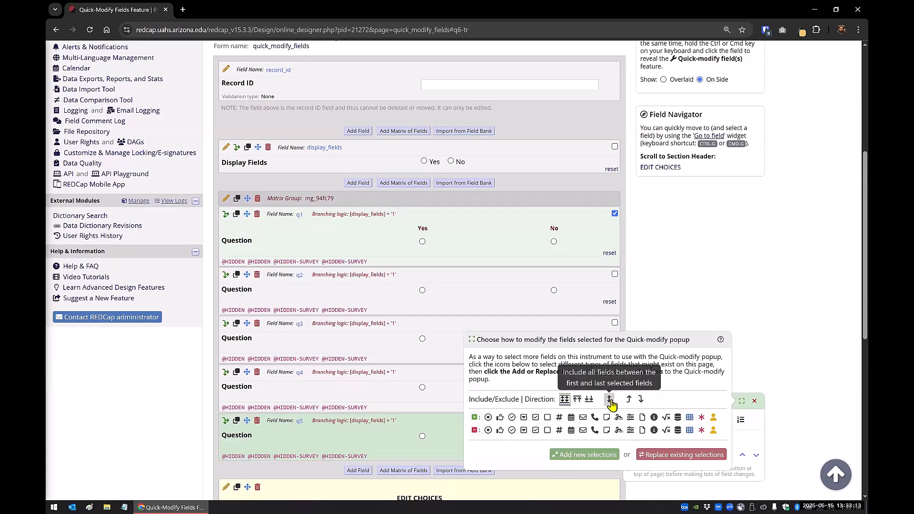
click(609, 399)
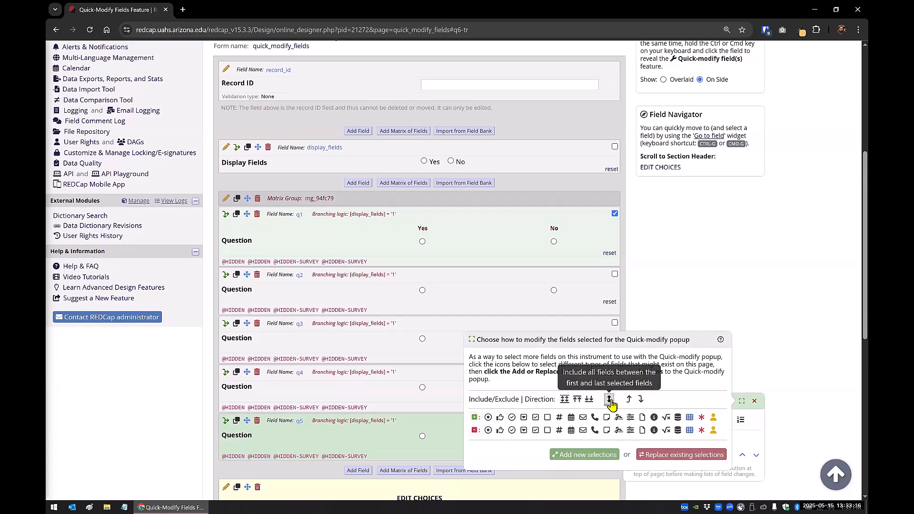
click(599, 453)
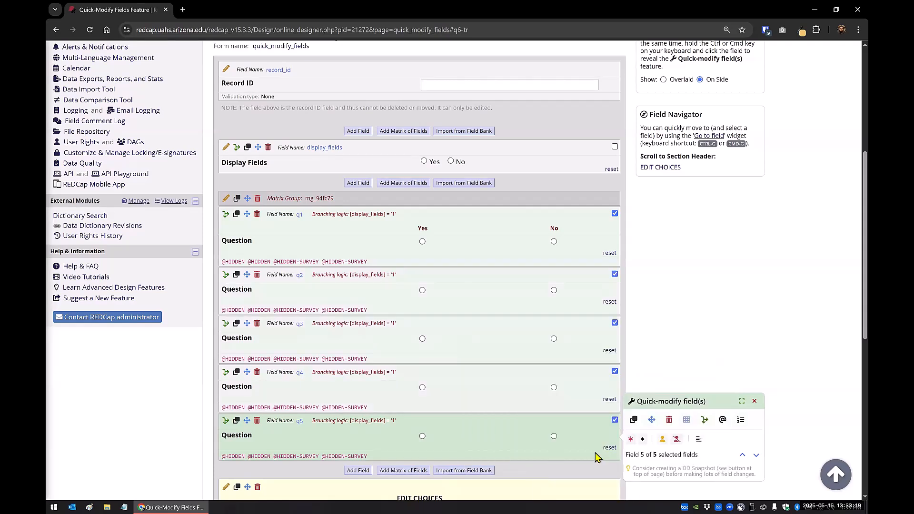
- Look at the selection and choice-editing options for q1 to q5, cancel without applying, and clear the selection
click(742, 403)
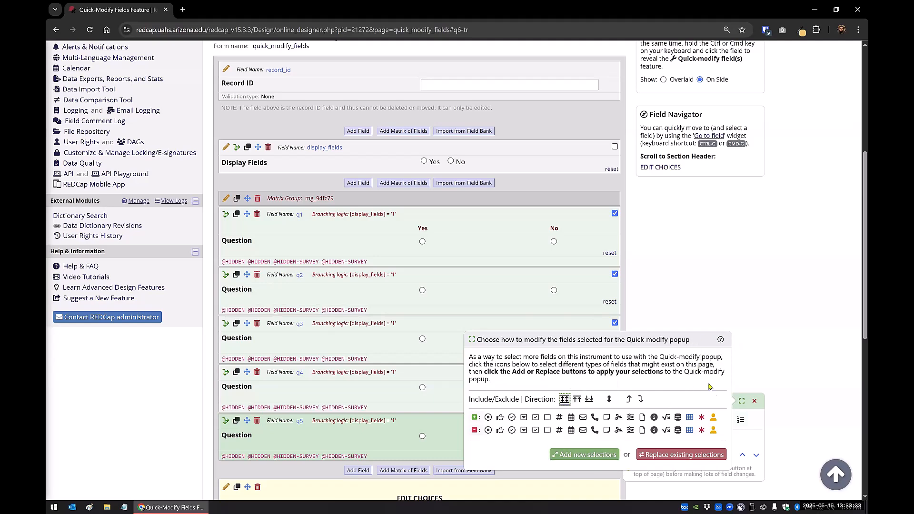
click(740, 419)
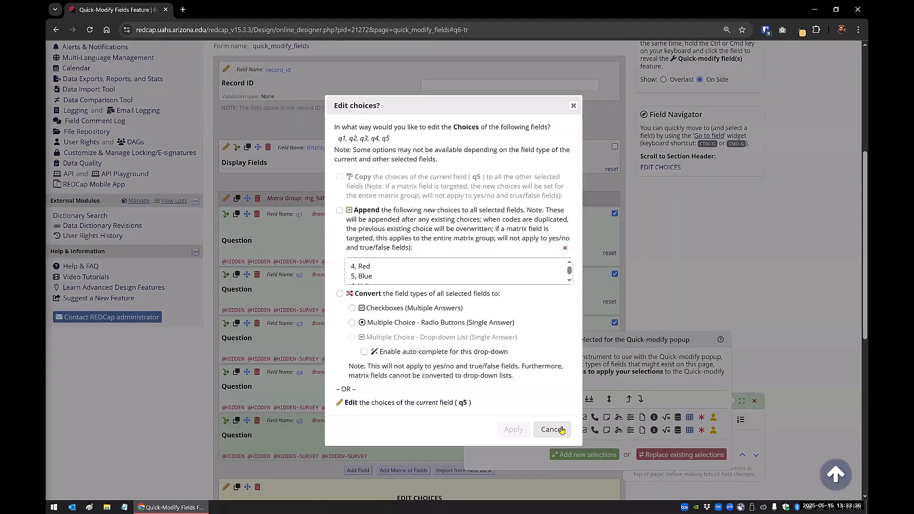
click(552, 429)
click(754, 401)
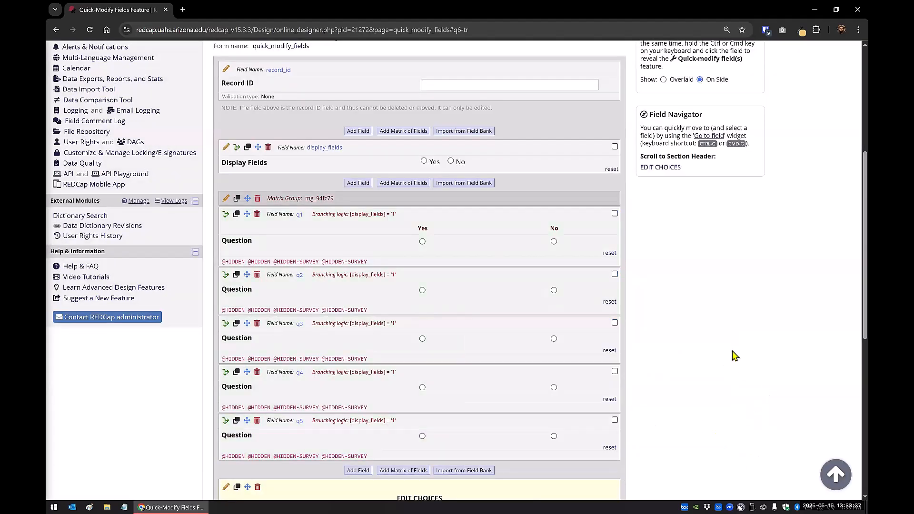
- Select the radio_button field and add all fields below it to the quick-modify selection
scroll(678, 306, down, 8)
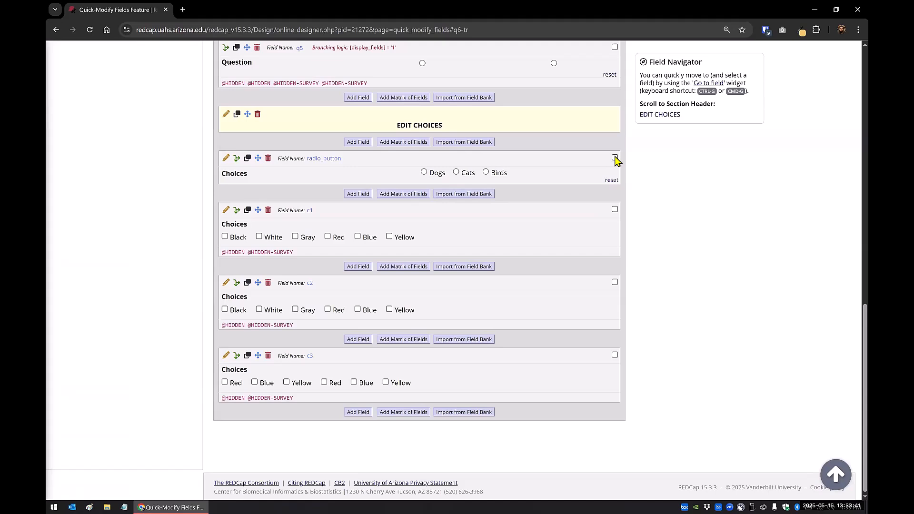
click(615, 158)
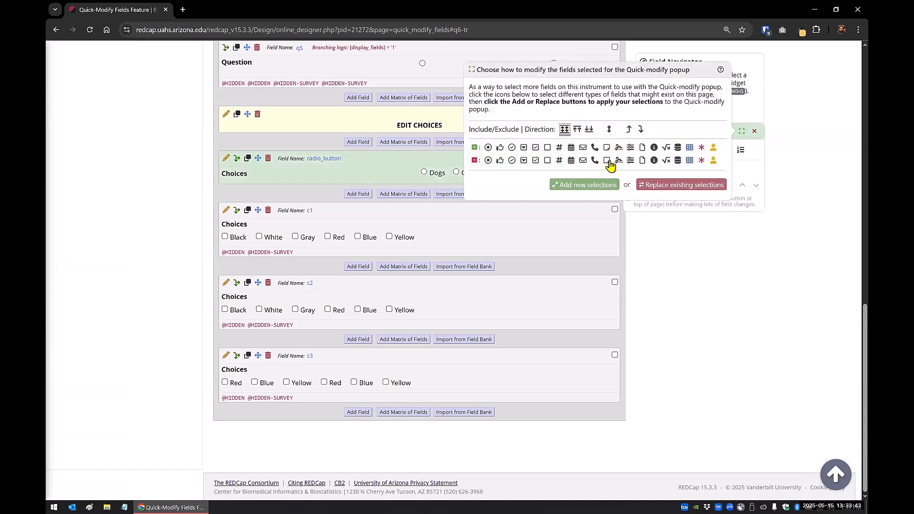
click(590, 130)
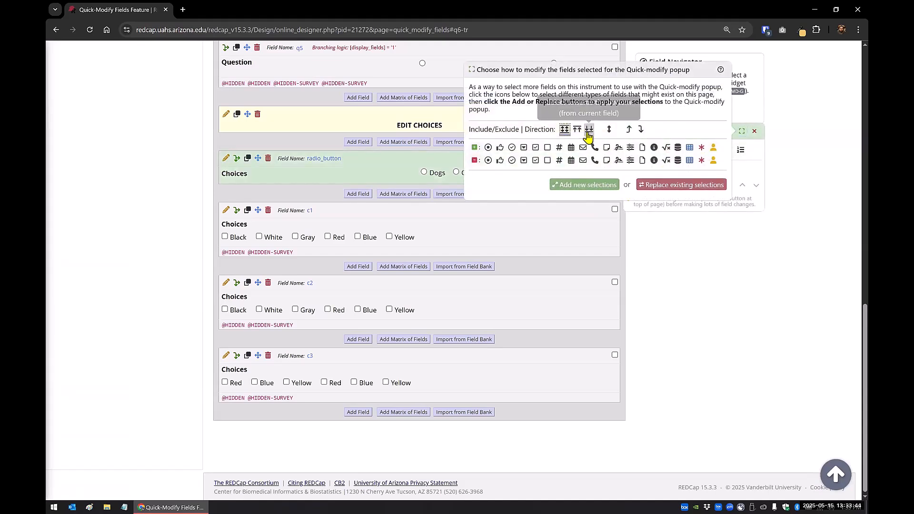
click(571, 190)
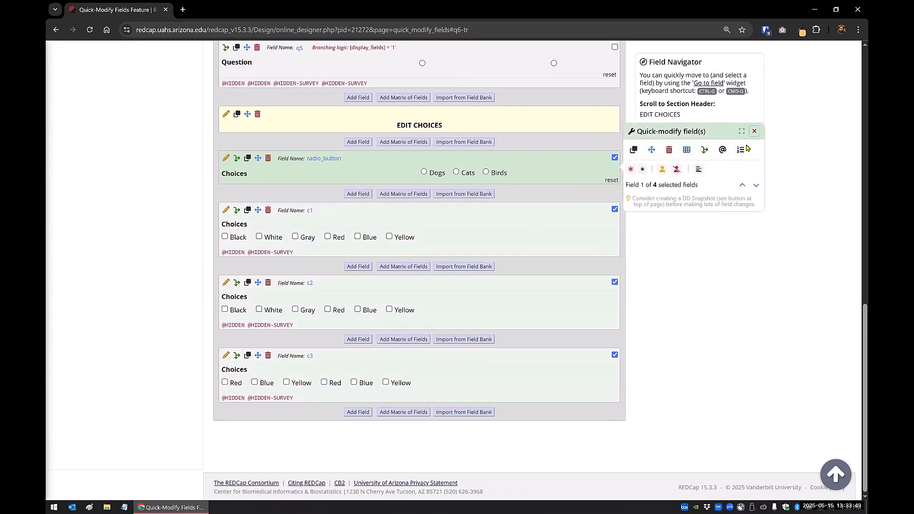
- Replace the current selection with q5, add all fields above it to the quick-modify selection, and clear the selection
click(755, 131)
scroll(638, 205, up, 3)
click(614, 187)
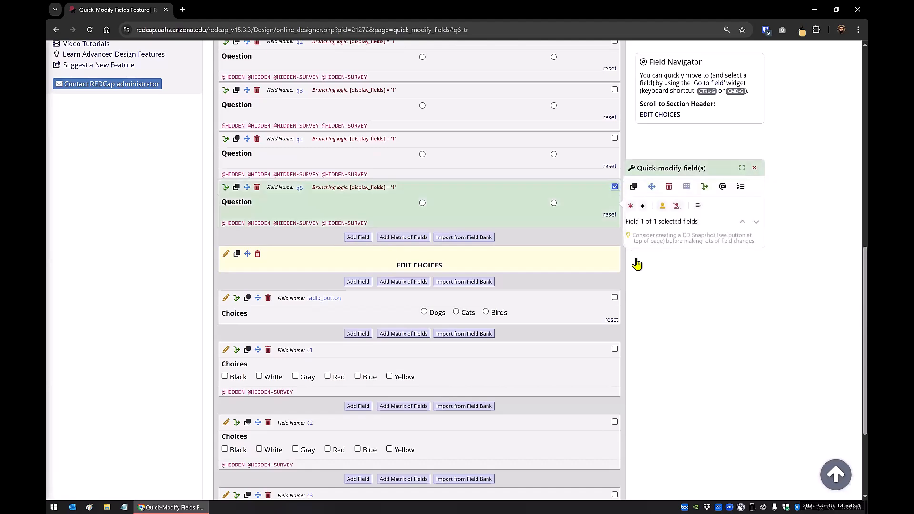
scroll(637, 262, up, 4)
click(743, 355)
click(577, 353)
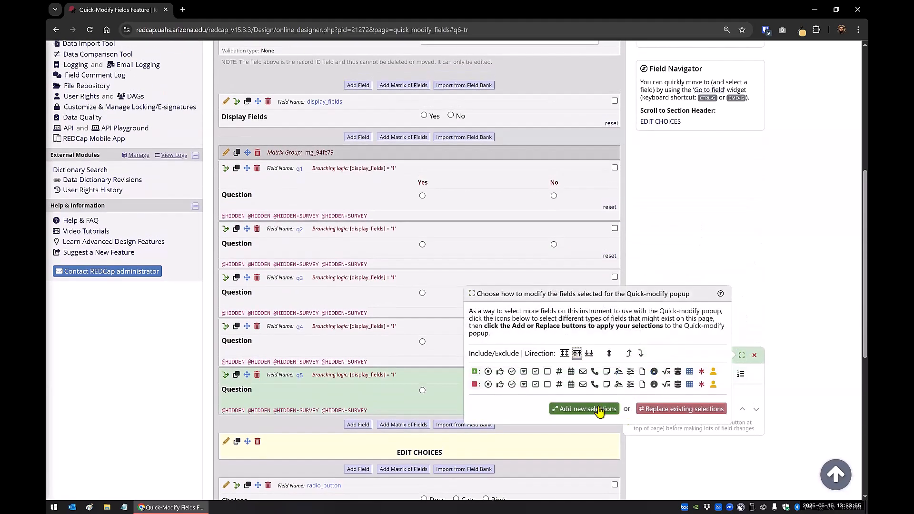
click(599, 409)
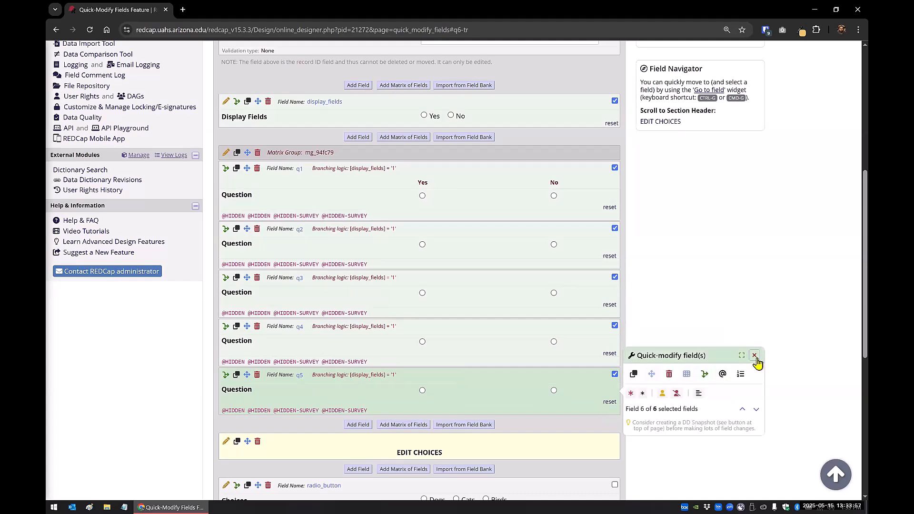
click(742, 356)
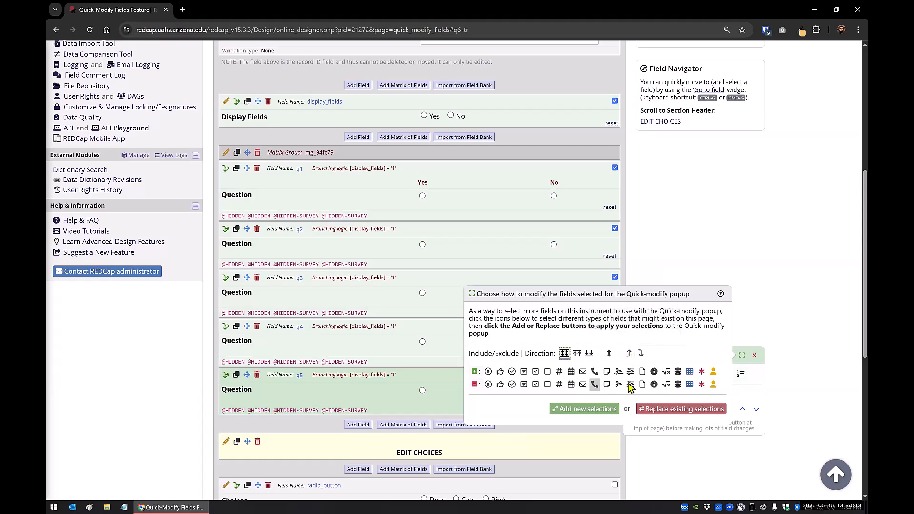
click(754, 355)
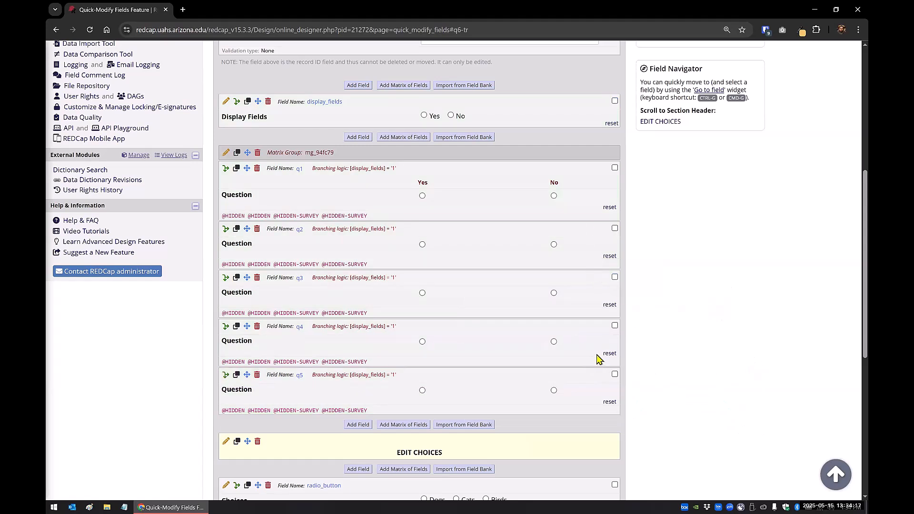
- Select q2 and q5, add all fields between q5 and the next selected field above, and clear the selection
click(614, 228)
click(615, 375)
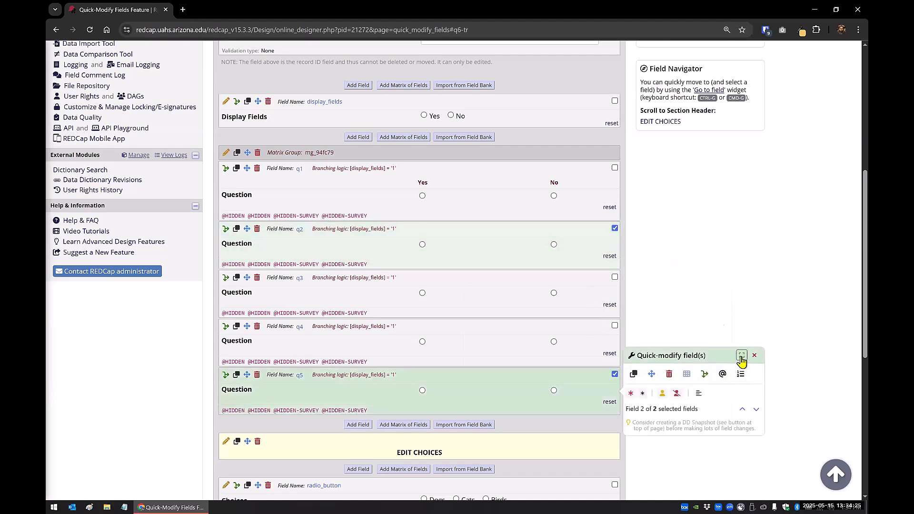
click(742, 357)
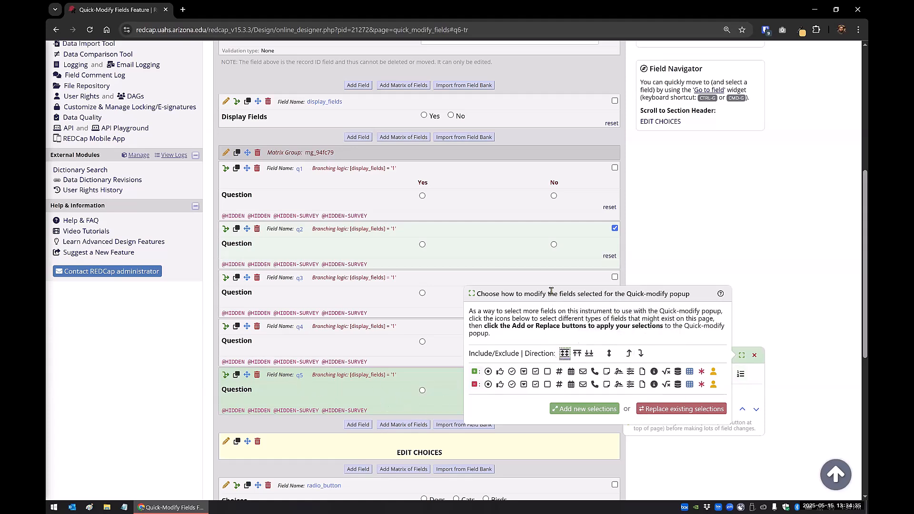
click(629, 355)
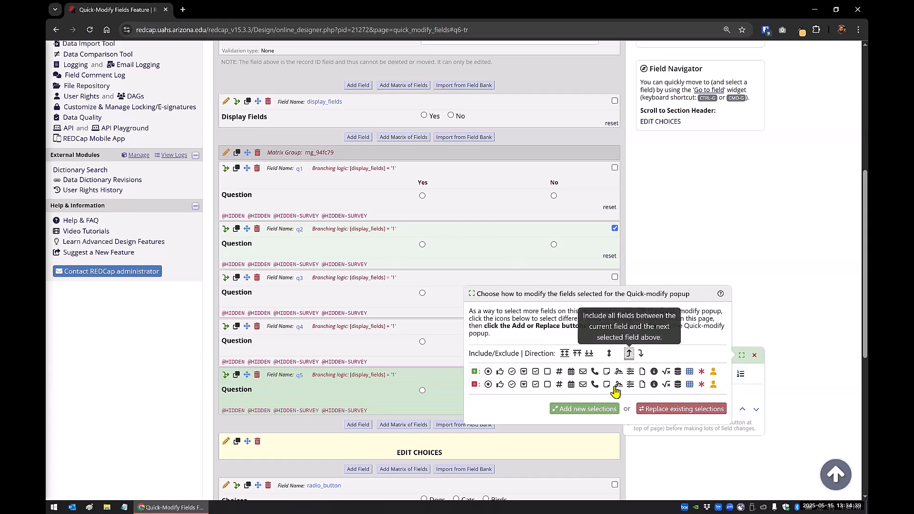
click(596, 411)
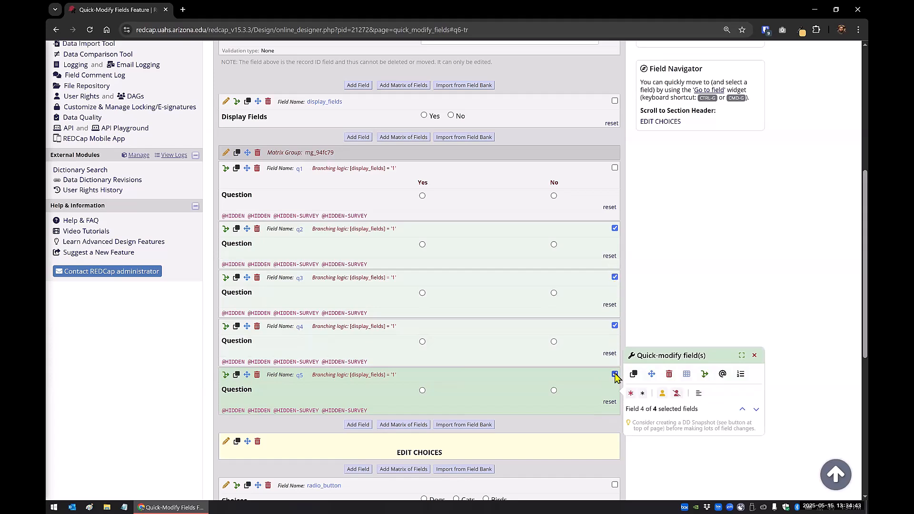
click(754, 356)
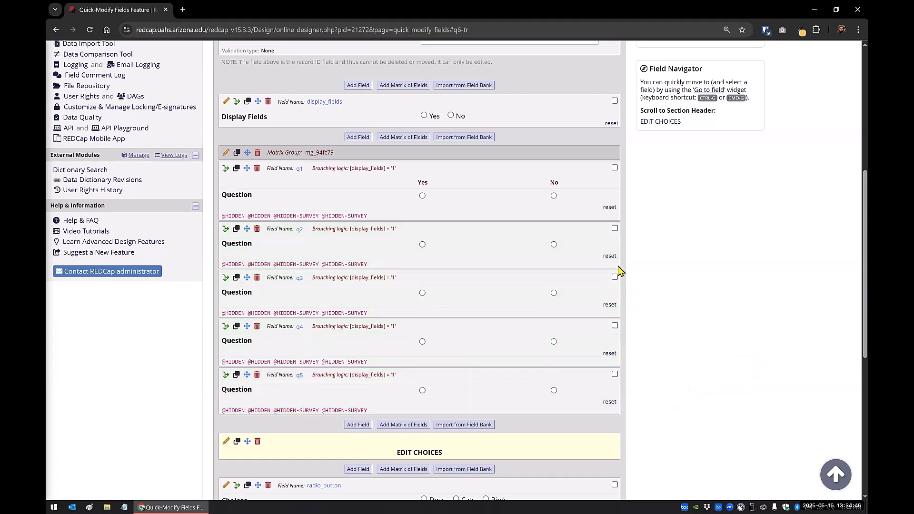
- Select q5 and q3, add the fields between q3 and the next selected field above, and clear the selection
click(615, 374)
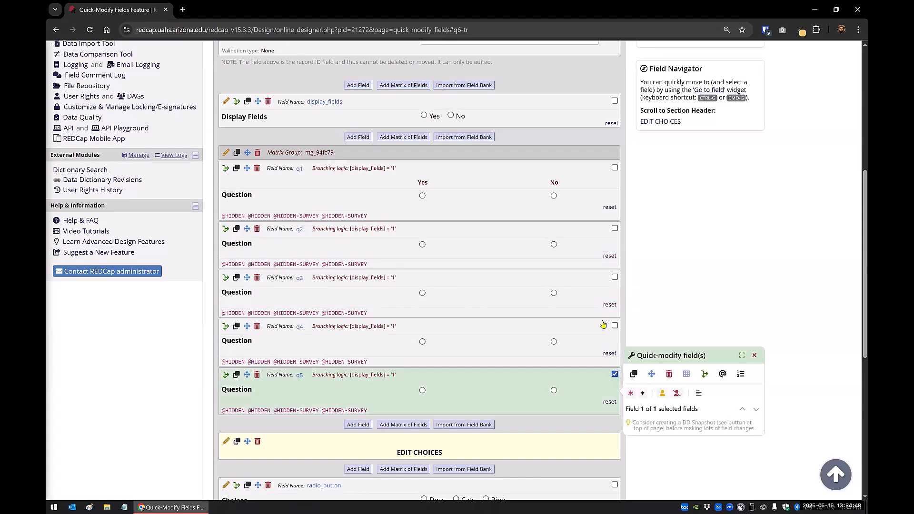
click(614, 276)
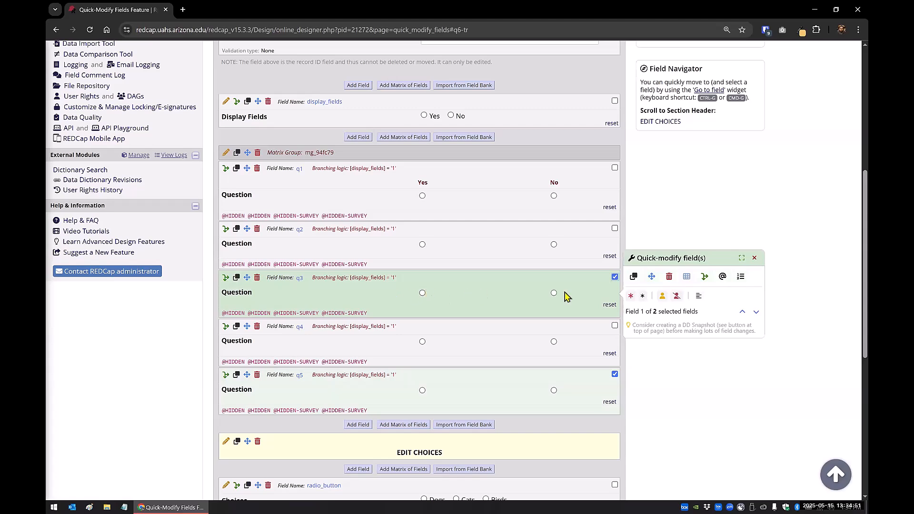
click(723, 277)
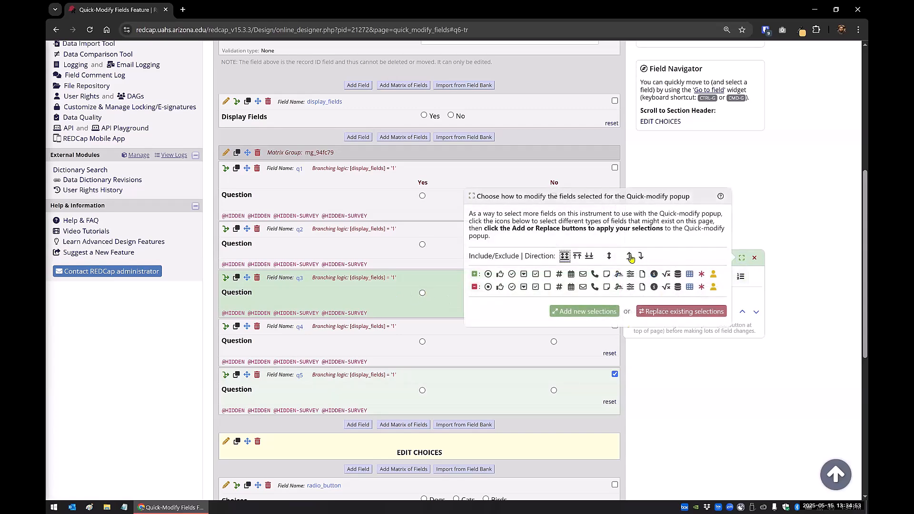
click(629, 257)
click(585, 311)
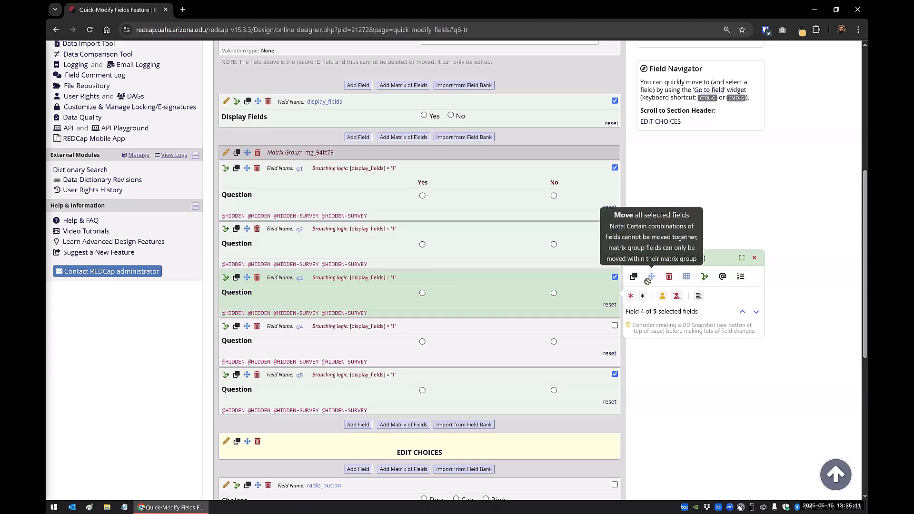
click(742, 257)
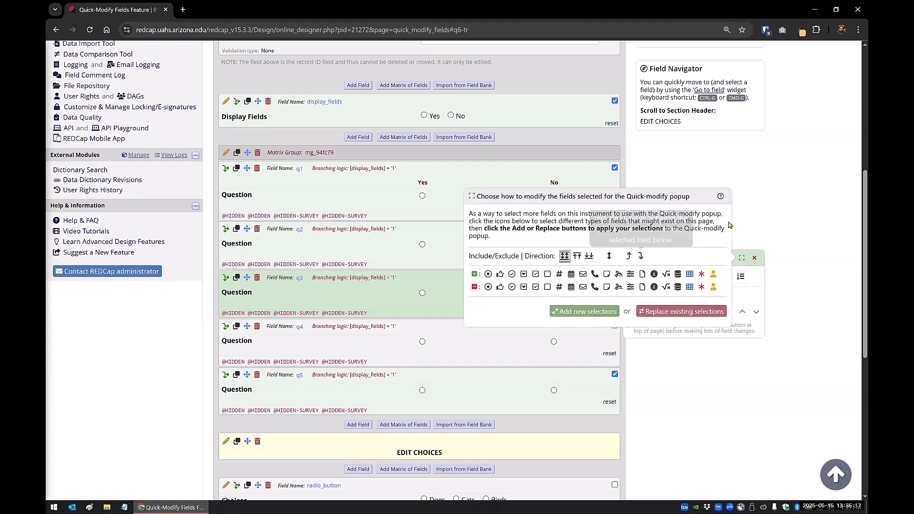
click(754, 259)
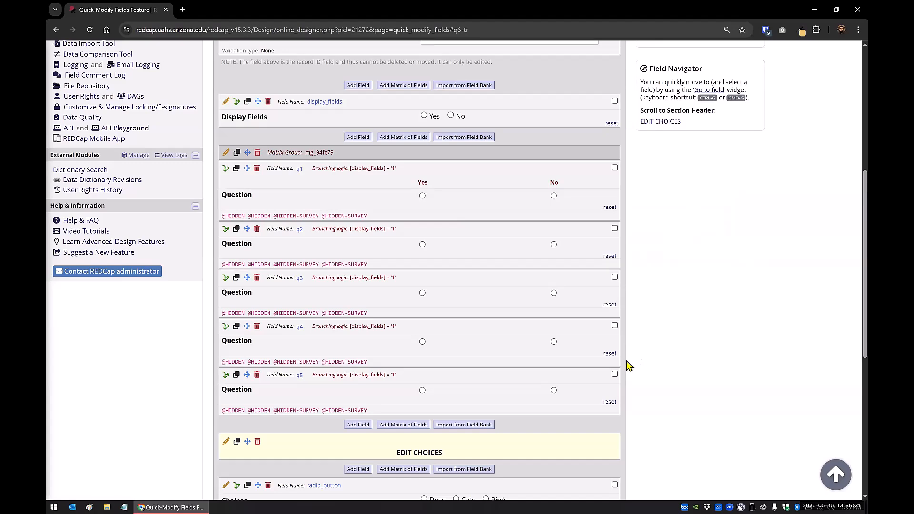
- Select display_fields and radio_button, add all fields between radio_button and the next selected field below, and clear the selection
click(614, 101)
scroll(610, 333, down, 4)
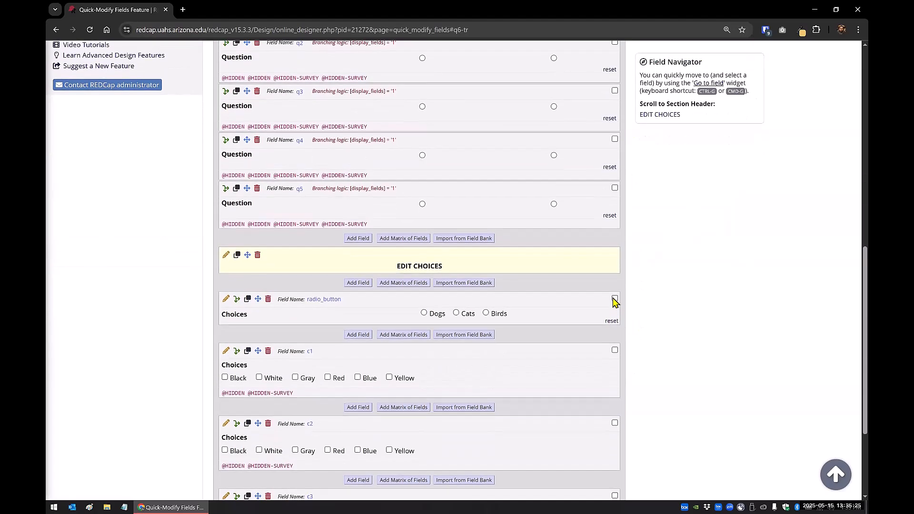
click(614, 299)
click(740, 289)
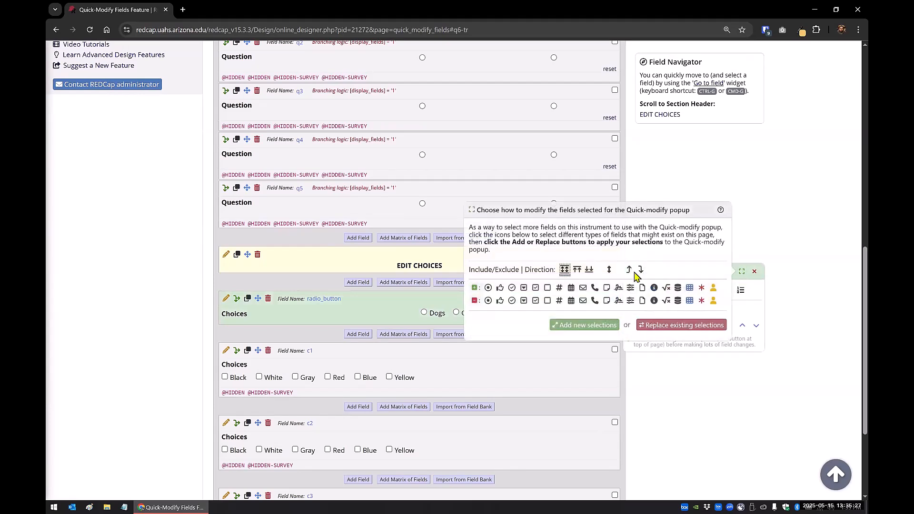
click(640, 271)
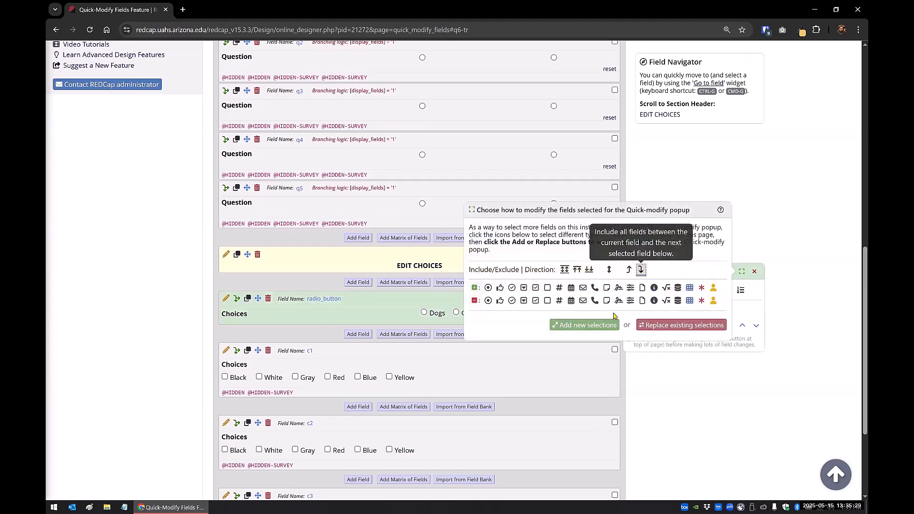
click(580, 325)
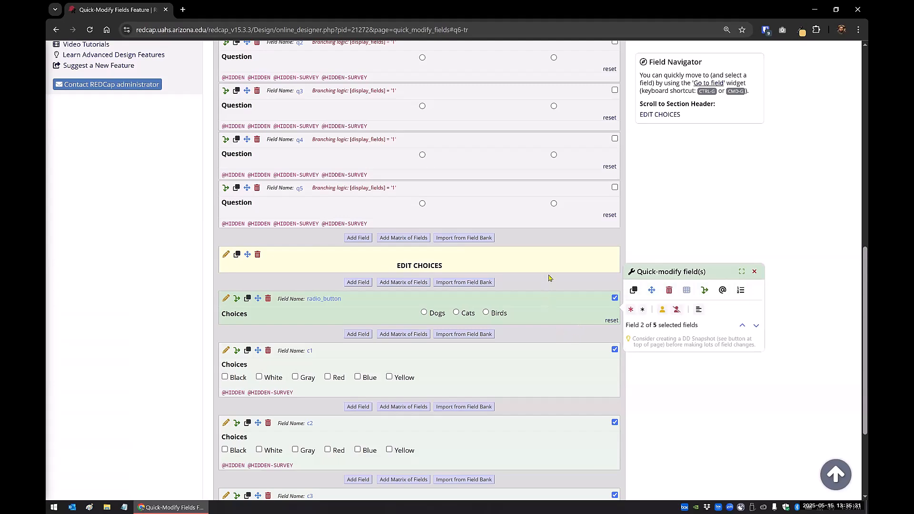
scroll(562, 328, down, 3)
scroll(588, 429, up, 8)
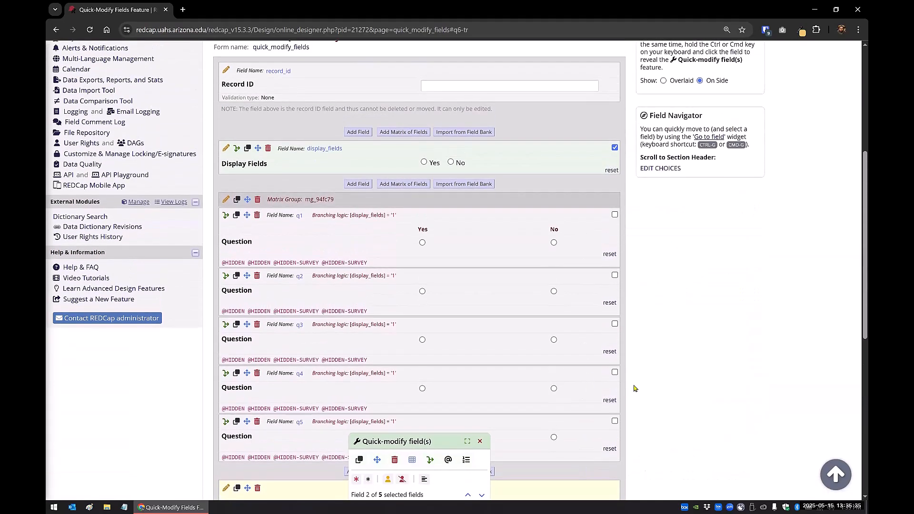
scroll(638, 386, down, 4)
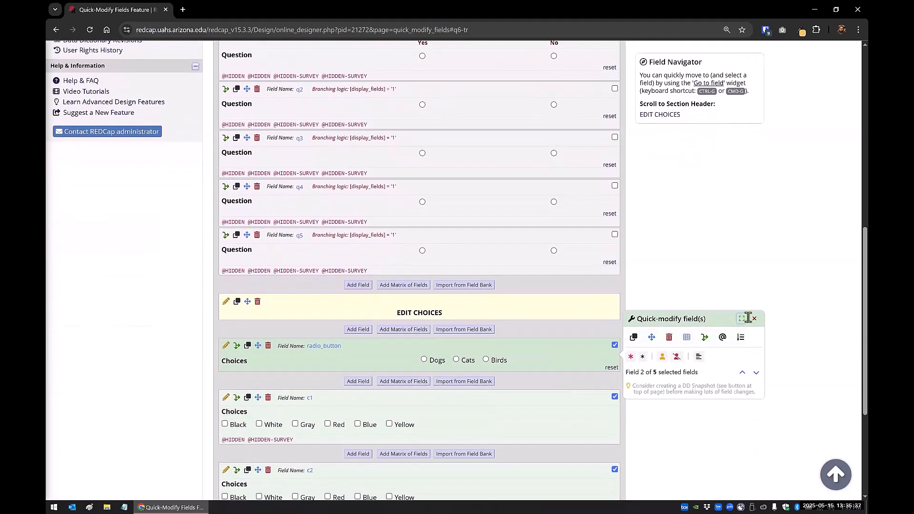
click(753, 319)
- Select display_fields and add all radio button fields in both directions to the quick-modify selection
scroll(645, 295, up, 2)
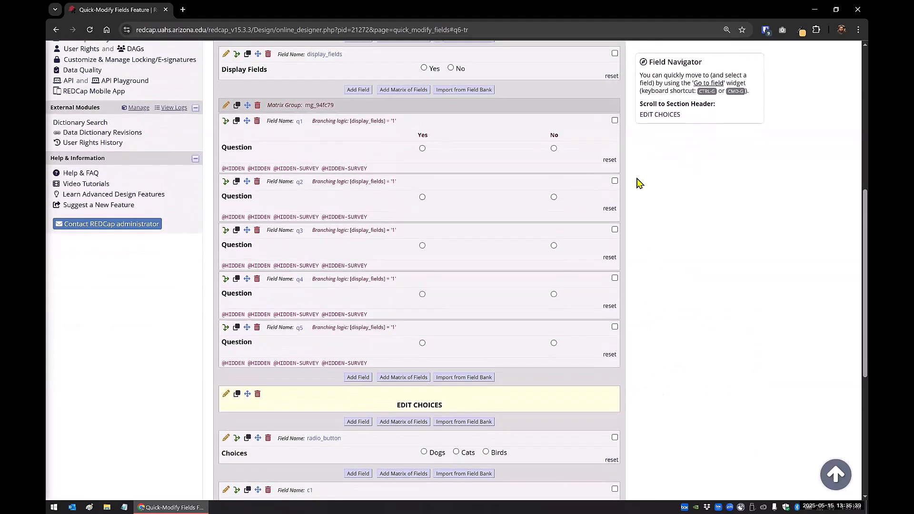
scroll(616, 152, up, 2)
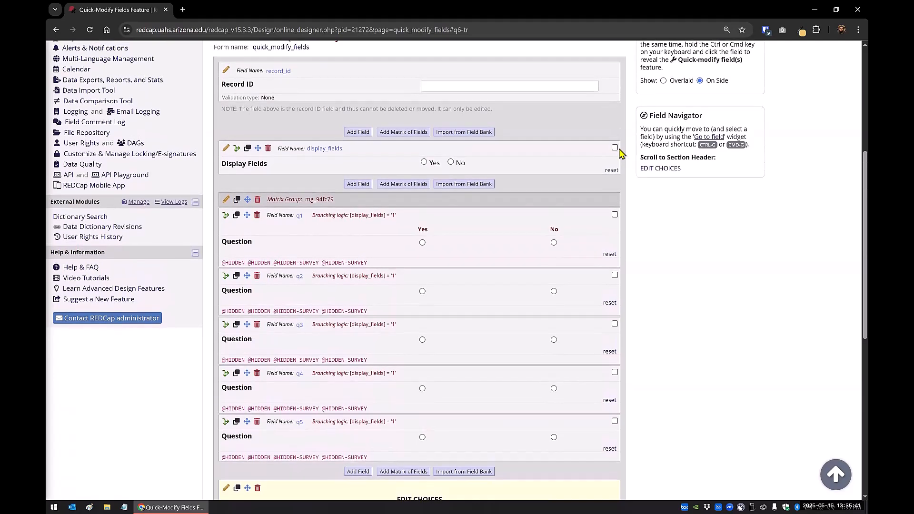
click(615, 147)
click(742, 121)
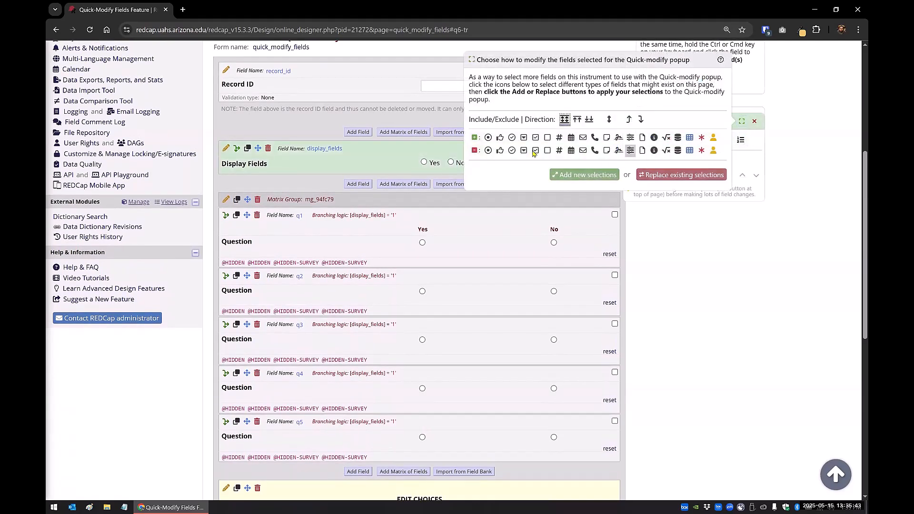
click(473, 140)
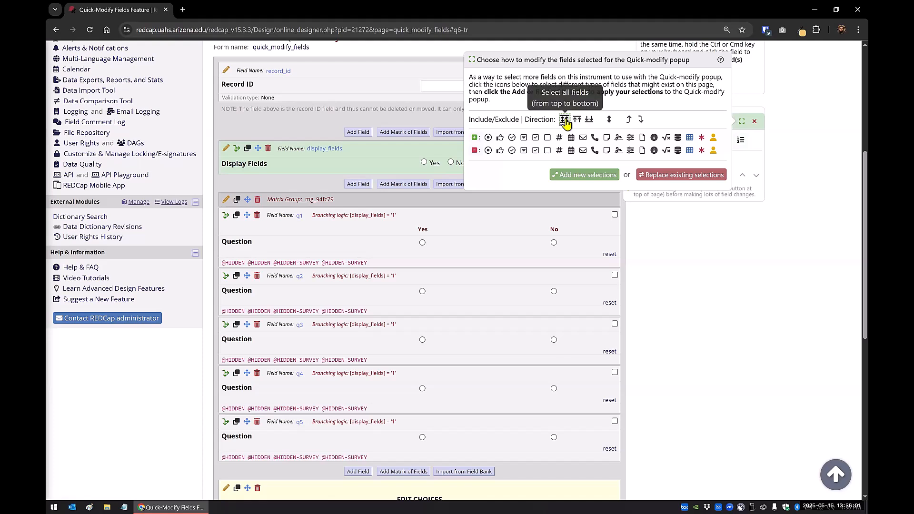
click(488, 138)
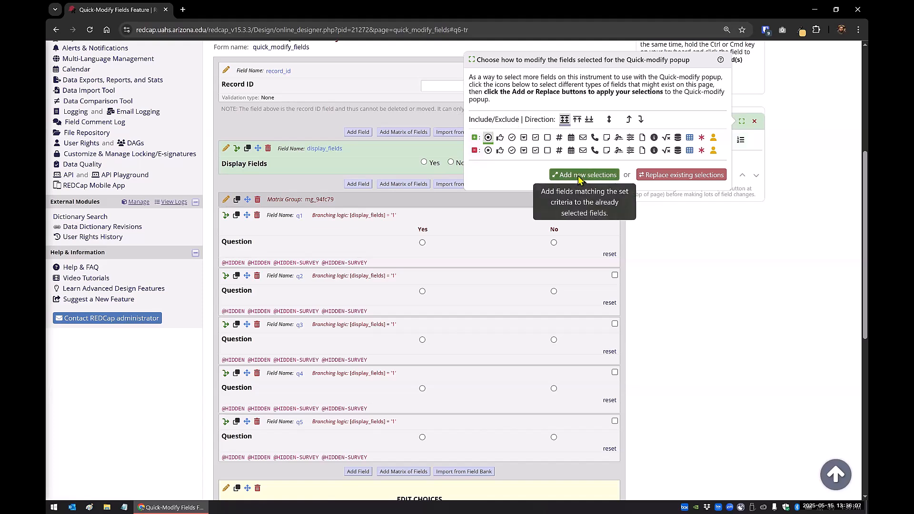
click(578, 175)
scroll(561, 176, down, 5)
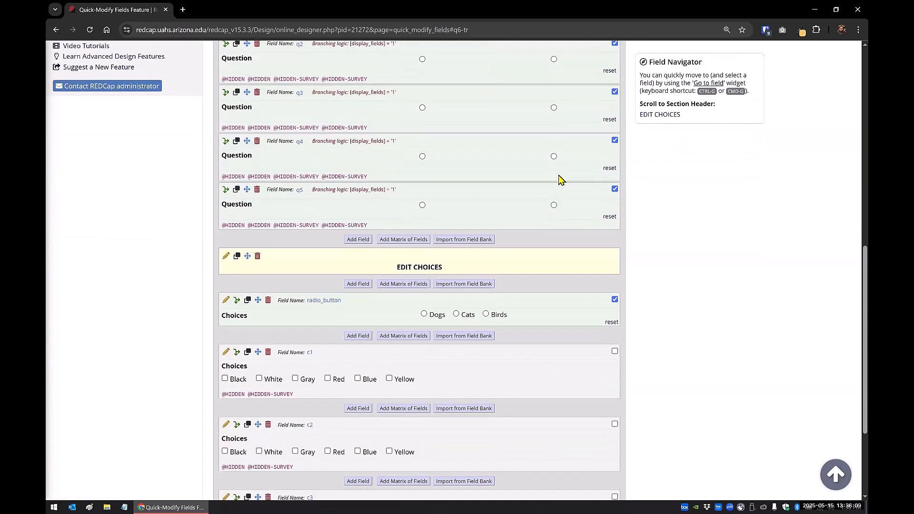
scroll(561, 180, down, 3)
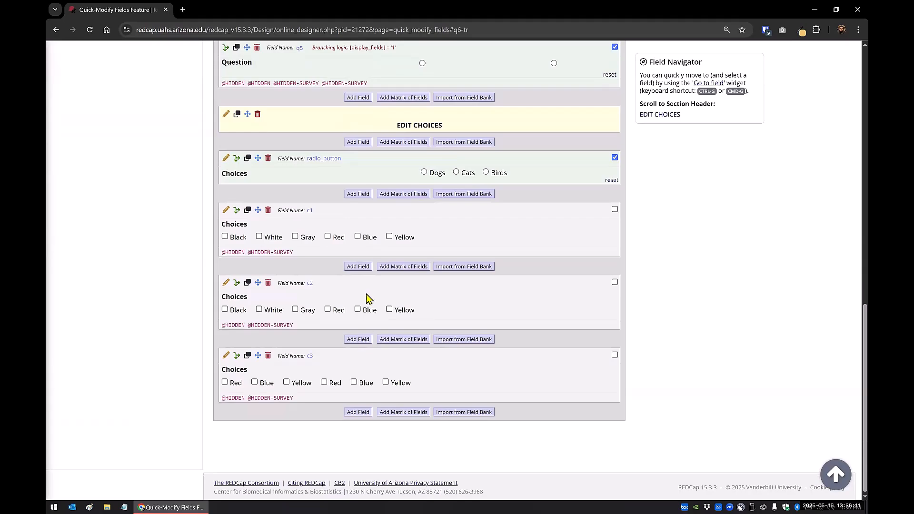
scroll(365, 292, up, 9)
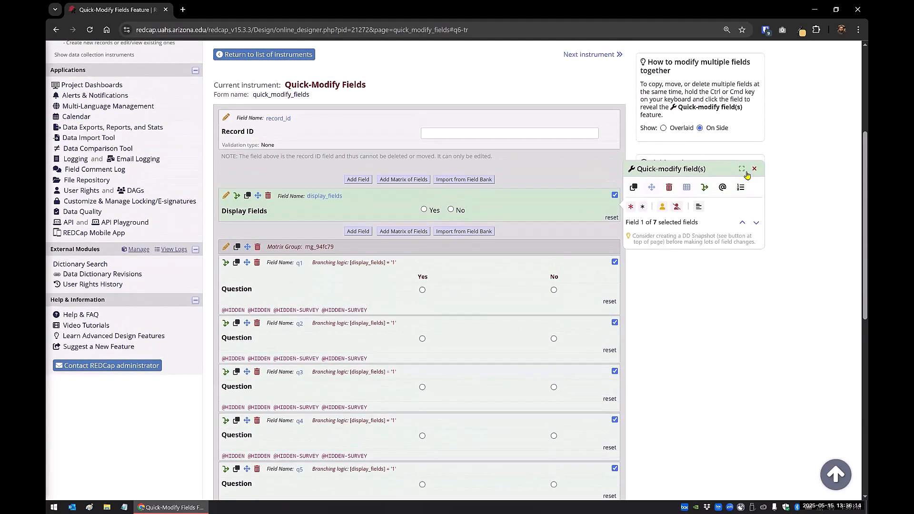
- Replace the existing quick-modify selection with only the Yes/No fields and check which fields are selected on the instrument
click(742, 170)
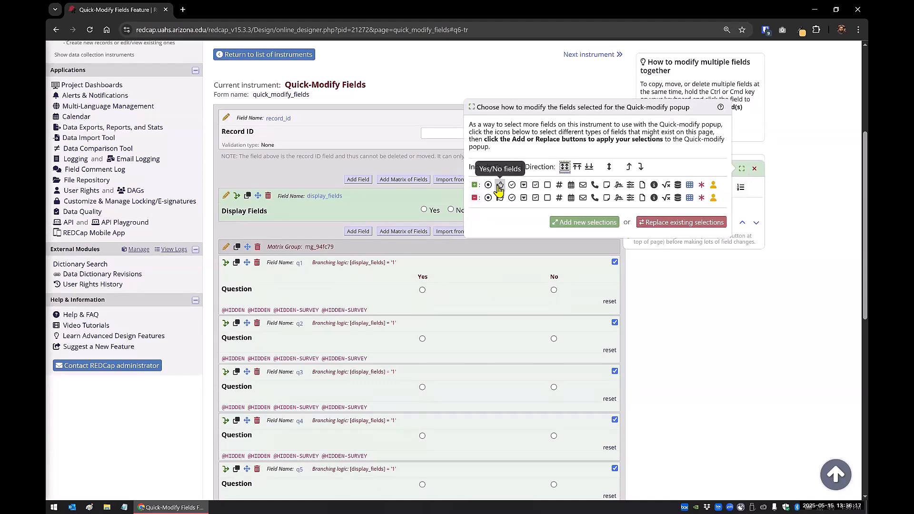
click(500, 186)
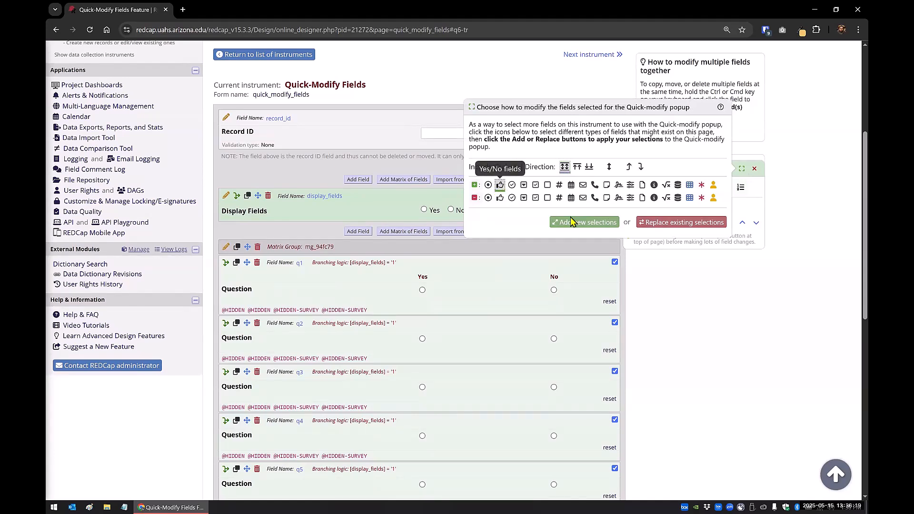
click(677, 224)
scroll(562, 218, down, 3)
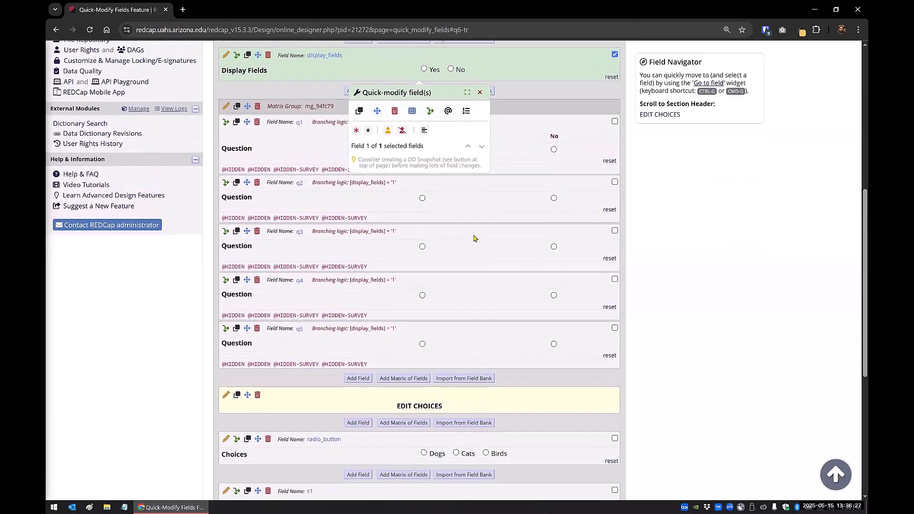
scroll(471, 219, down, 5)
scroll(469, 238, down, 1)
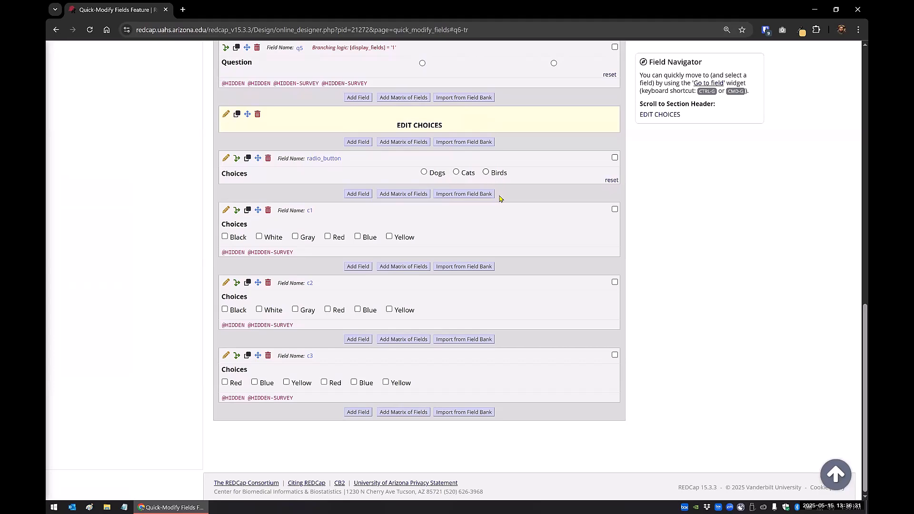
scroll(497, 204, up, 1)
scroll(500, 200, up, 7)
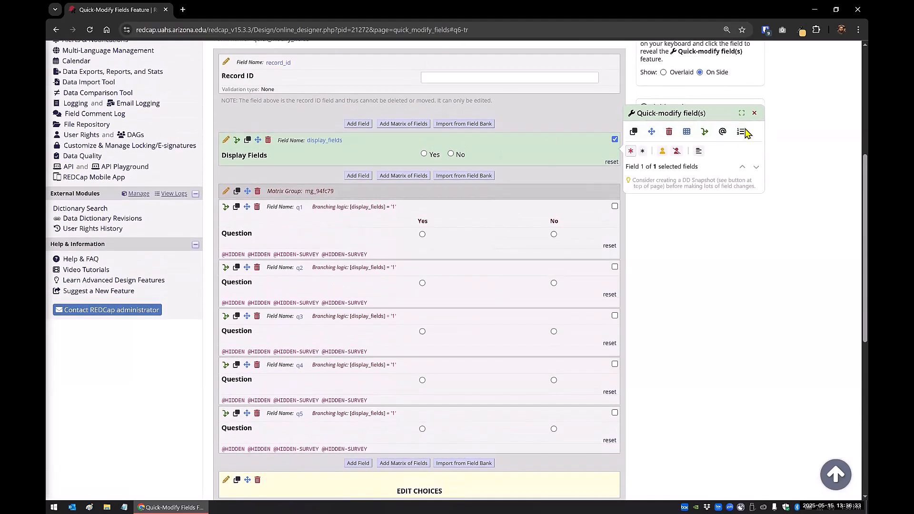
- Add all Yes/No fields in both directions to the quick-modify selection and check the selected fields on the instrument
click(743, 113)
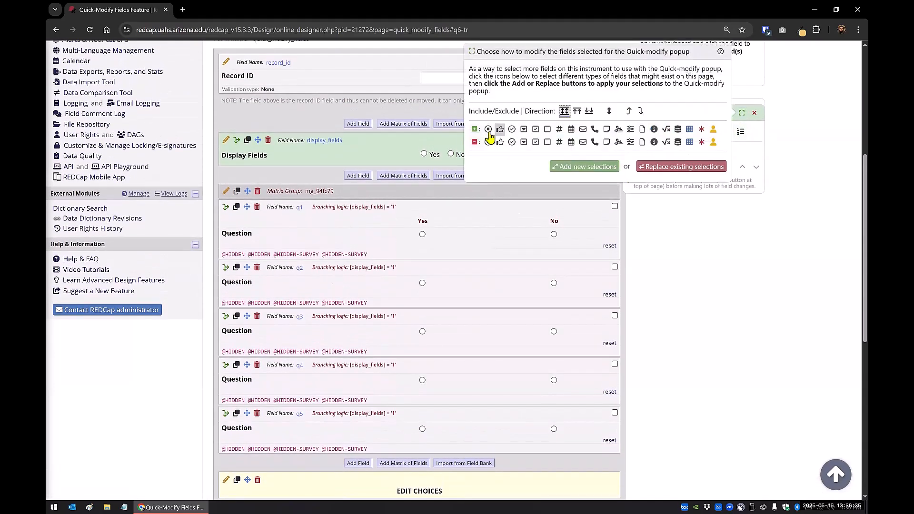
click(499, 130)
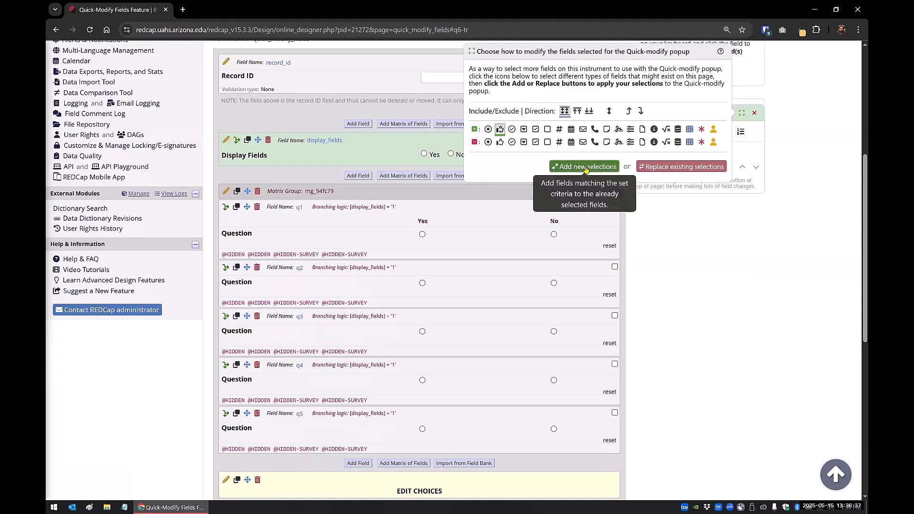
click(586, 169)
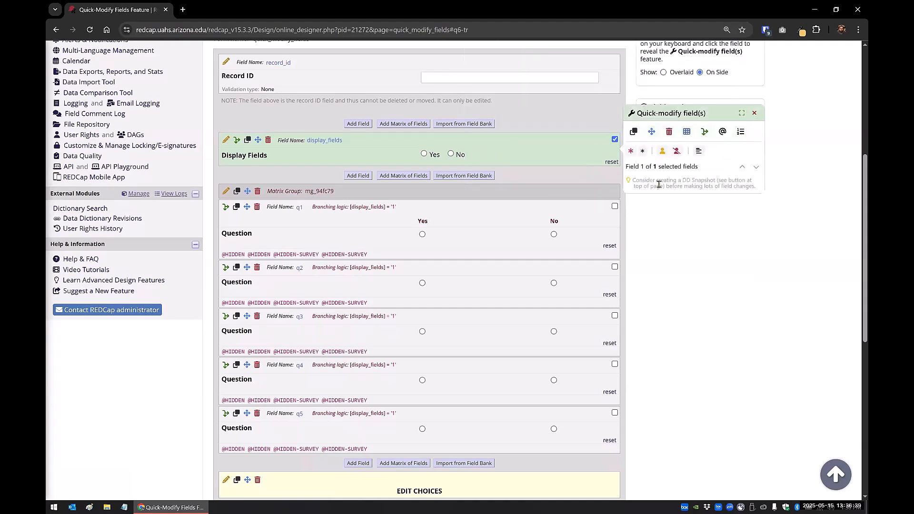
scroll(519, 280, down, 5)
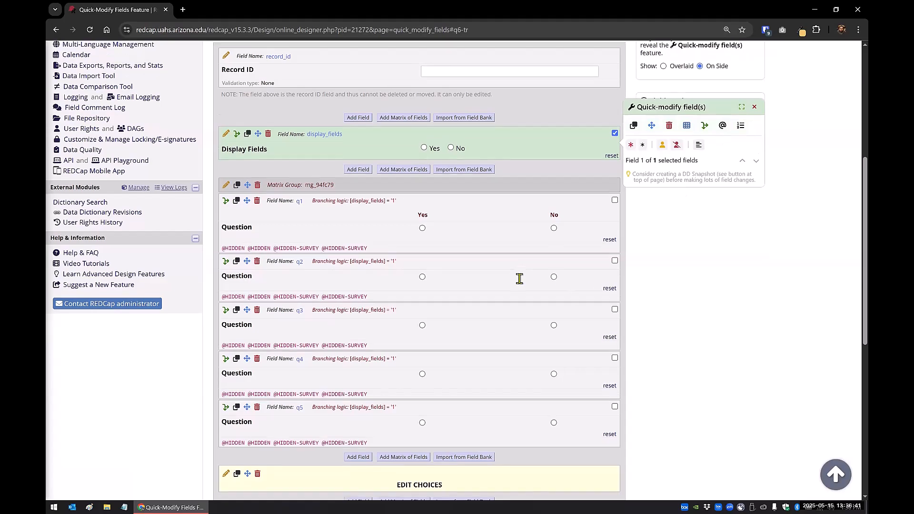
scroll(518, 280, up, 5)
scroll(662, 128, up, 2)
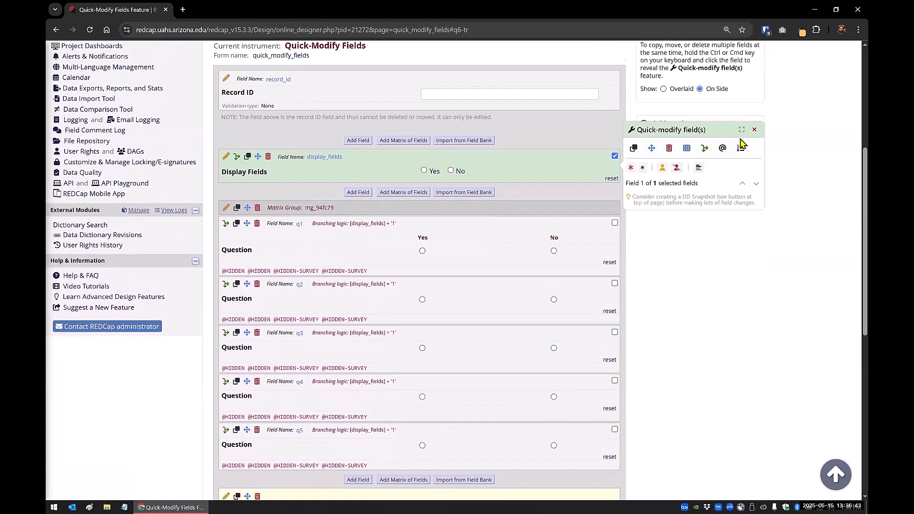
- Apply the Yes/No field criterion again as new selections, reopen the selection options, and clear the quick-modify selection
click(743, 158)
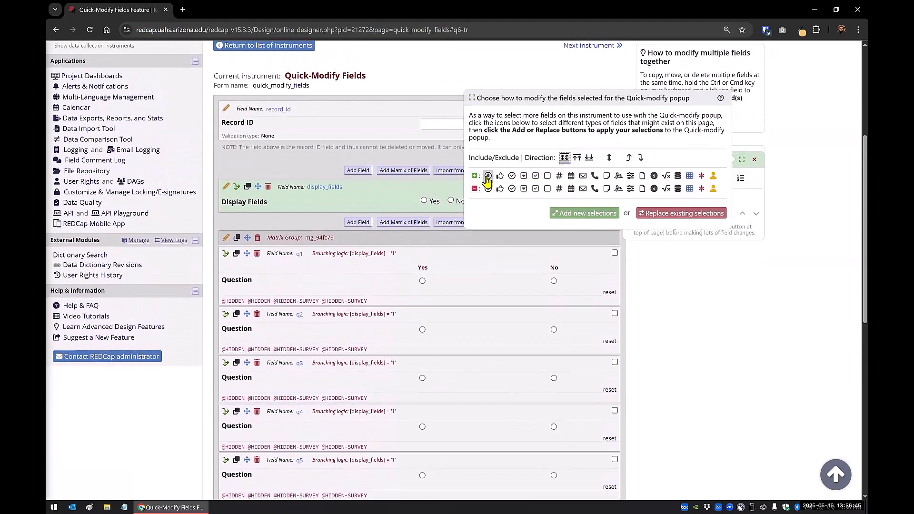
click(500, 179)
click(564, 213)
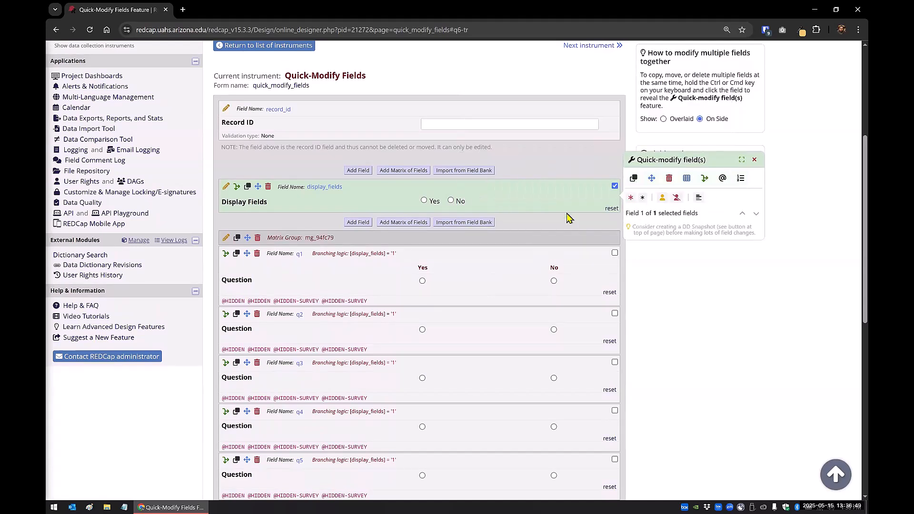
click(718, 177)
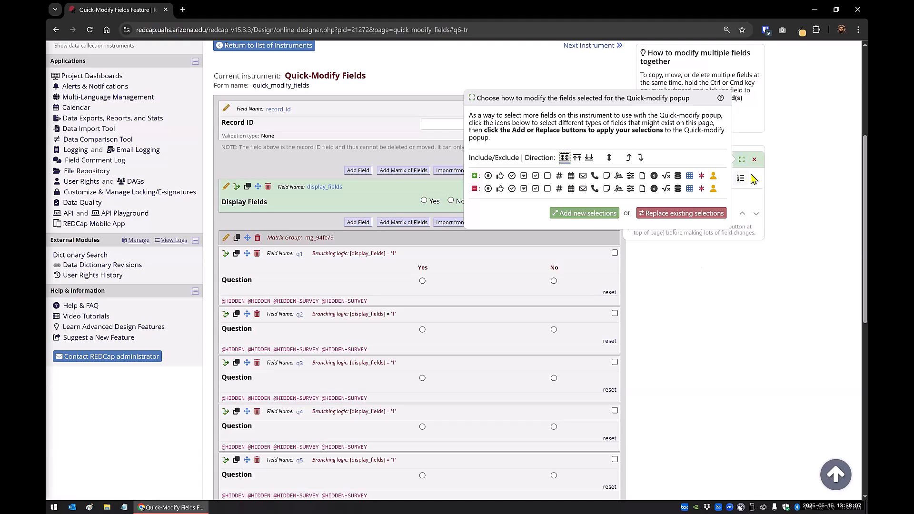
click(754, 159)
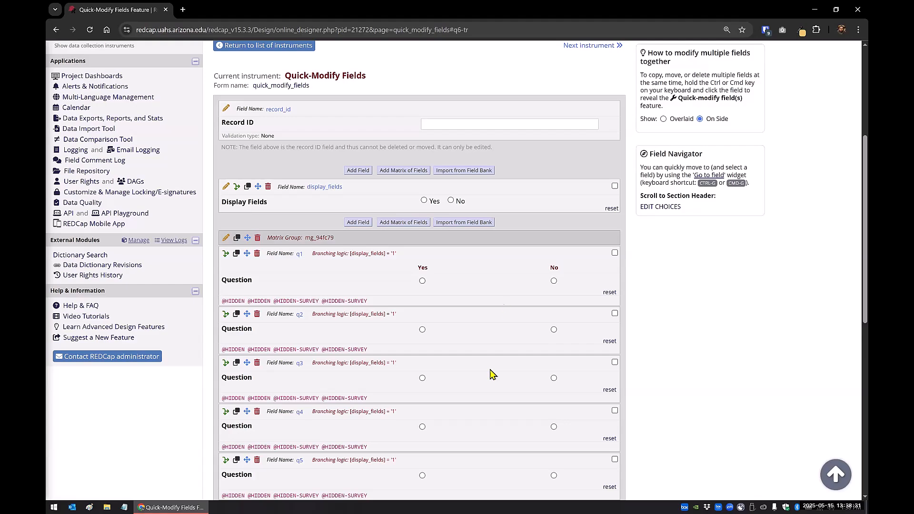
- Select display_fields for quick modification, reload the instrument page, and clear the field selection
scroll(667, 311, up, 2)
click(614, 276)
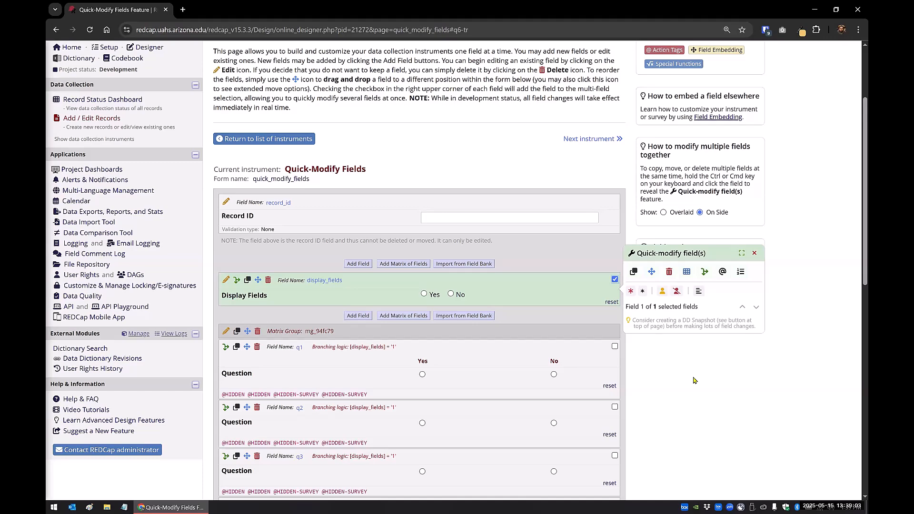
scroll(469, 154, up, 2)
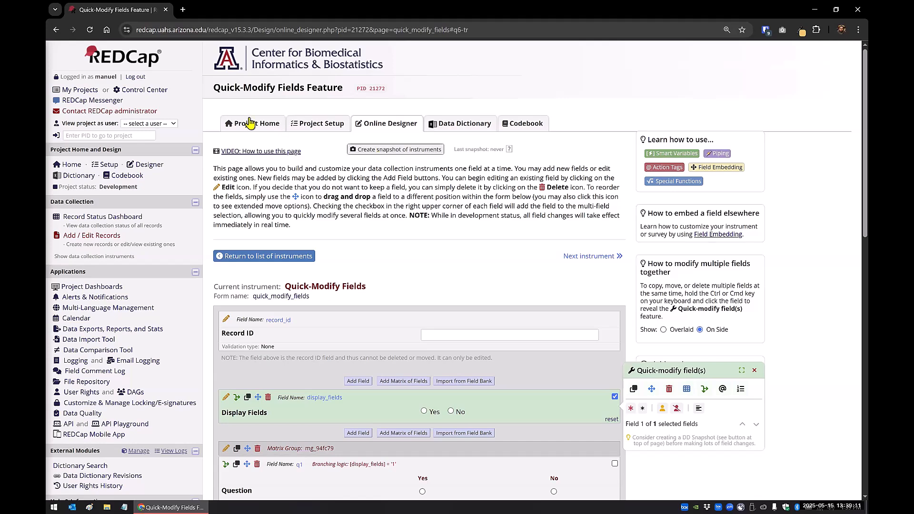
click(90, 29)
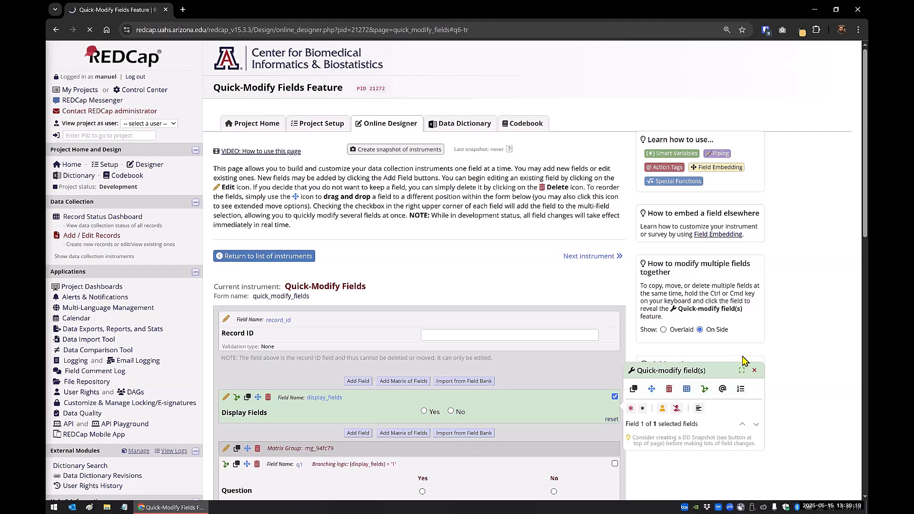
click(755, 370)
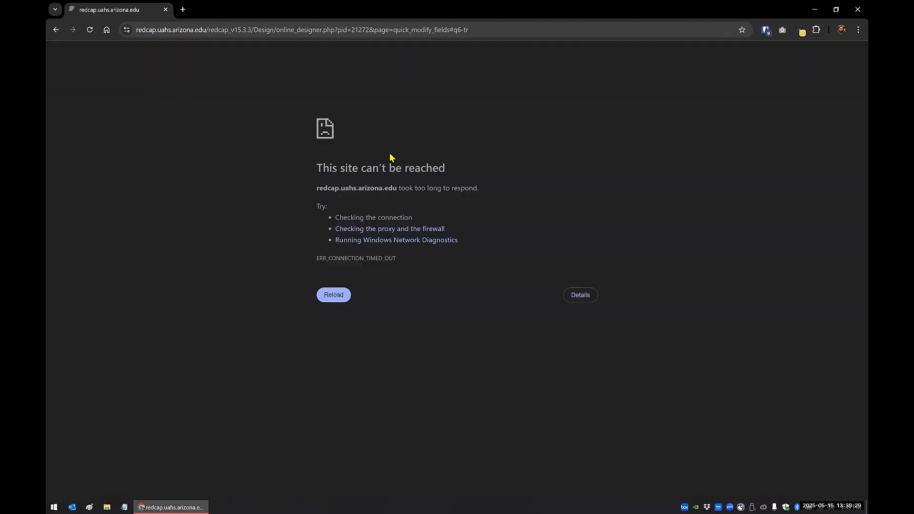
- Reconnect to REDCap through its base address redcap.uahs.arizona.edu and open the My Projects list
click(91, 32)
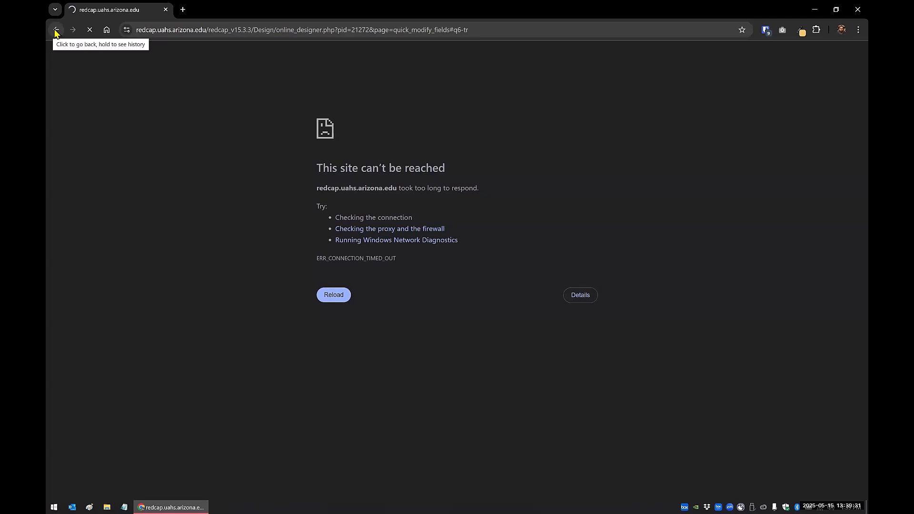
click(56, 31)
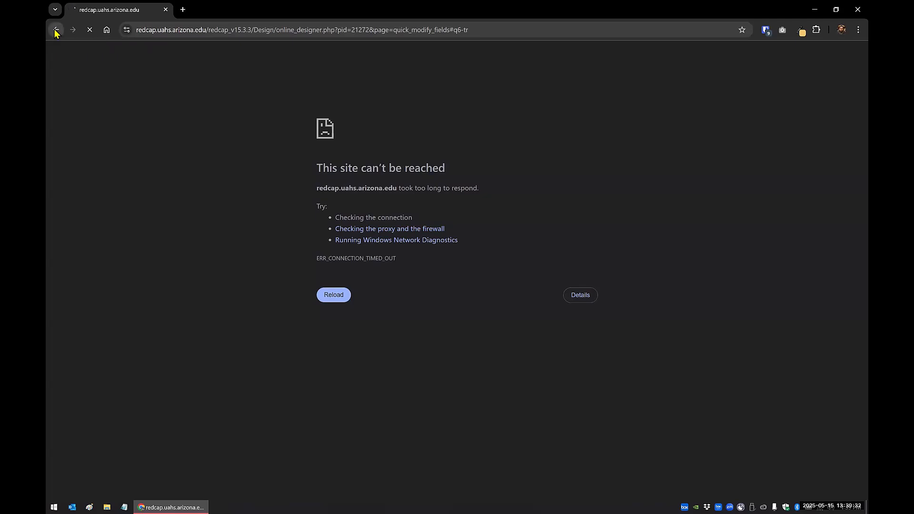
click(165, 31)
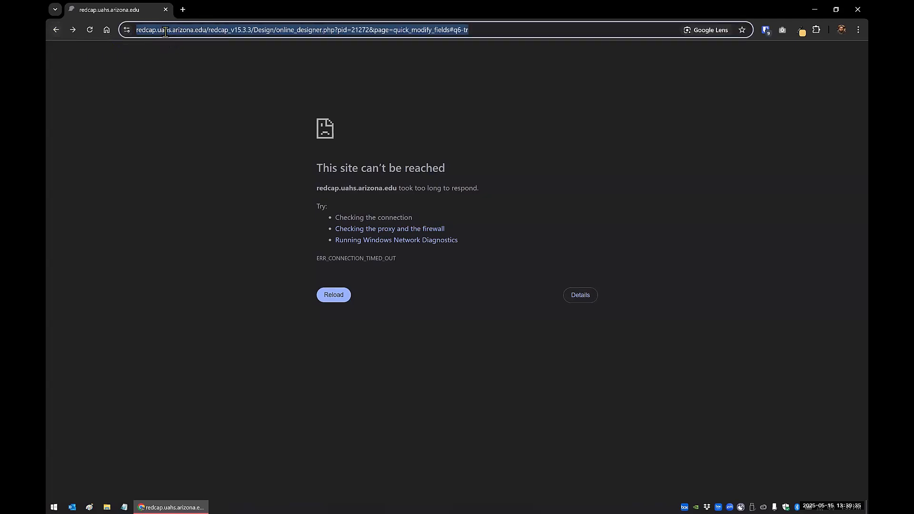
text(redc)
key(Return)
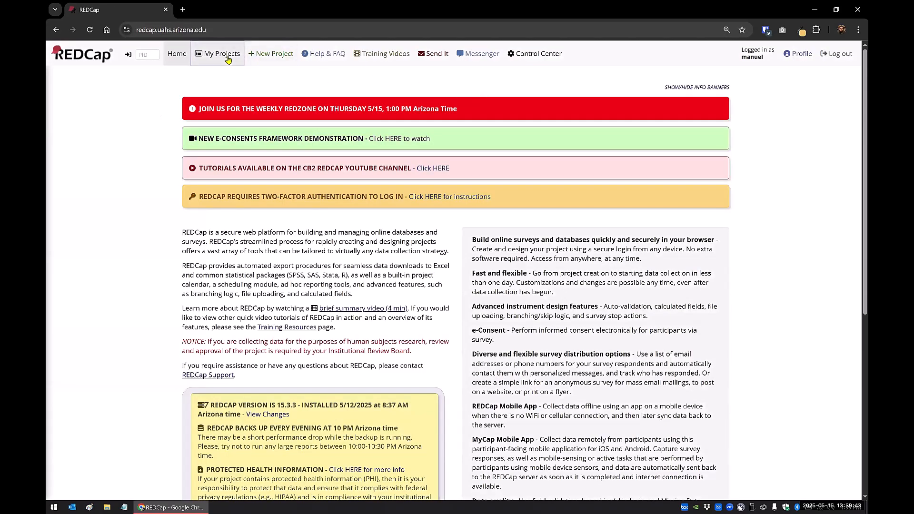
click(229, 58)
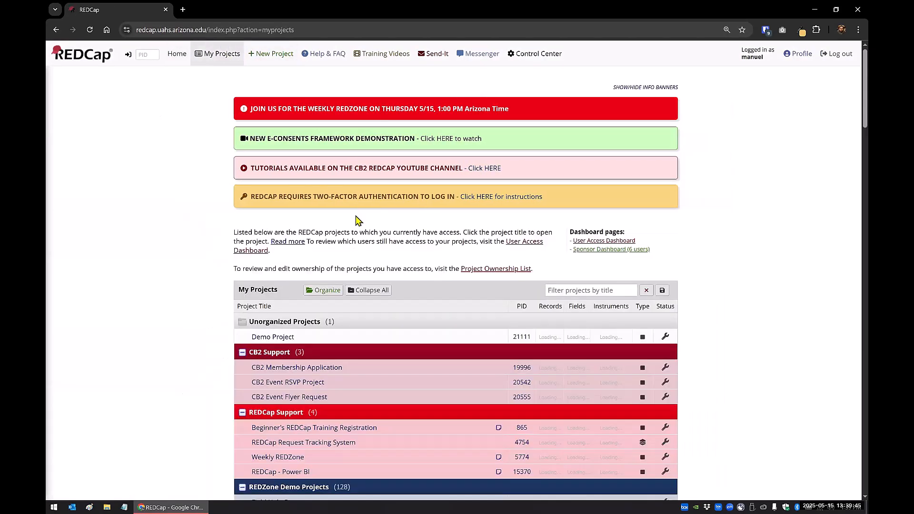
- Open the Quick-Modify Fields Feature project from the project list
scroll(283, 256, down, 15)
scroll(282, 256, down, 20)
scroll(272, 262, down, 2)
click(272, 246)
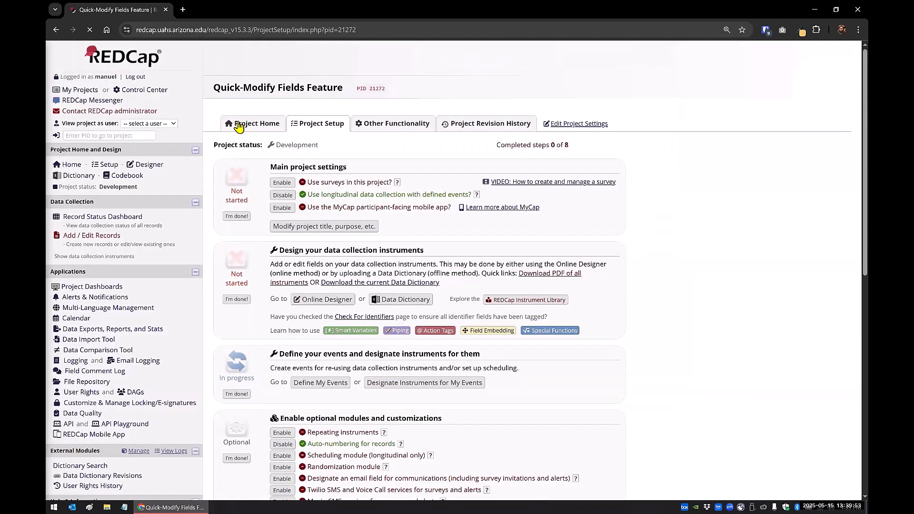
- Create a snapshot of the instruments in the Online Designer and open the project's revision history from the last snapshot date
click(148, 167)
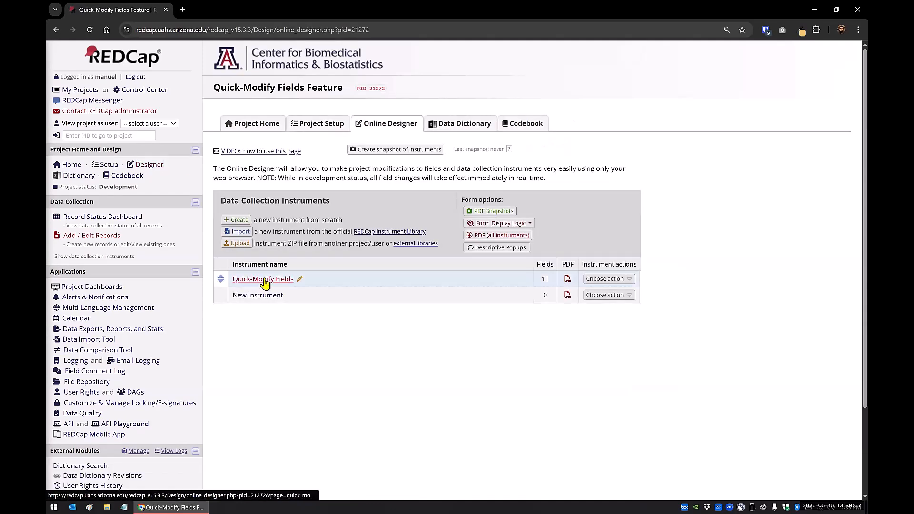
click(424, 151)
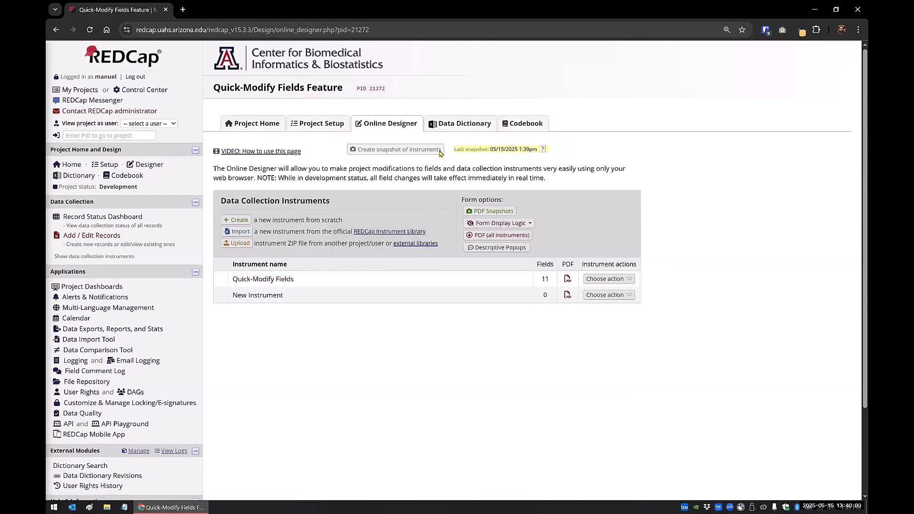
click(513, 150)
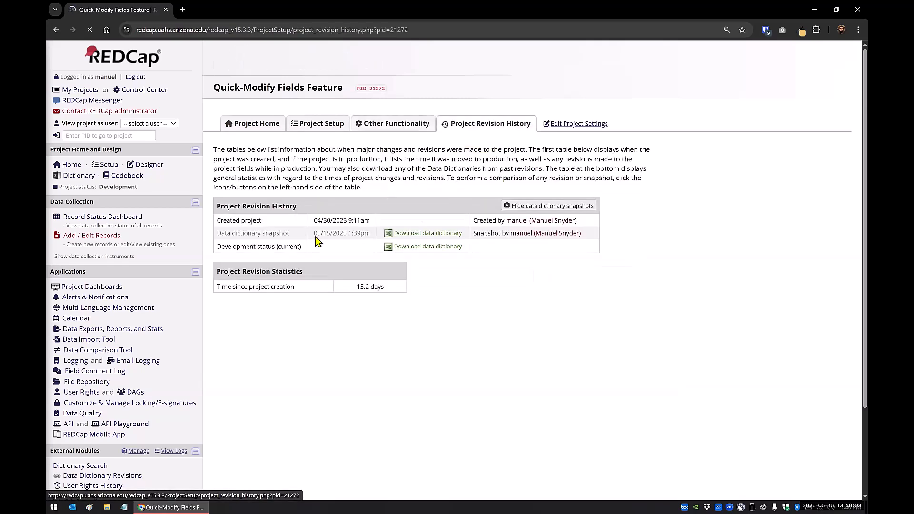
- Return to the project list, collapse the REDZone Demo Projects folder, and open PASC RECOVER project from its expanded folder
click(77, 91)
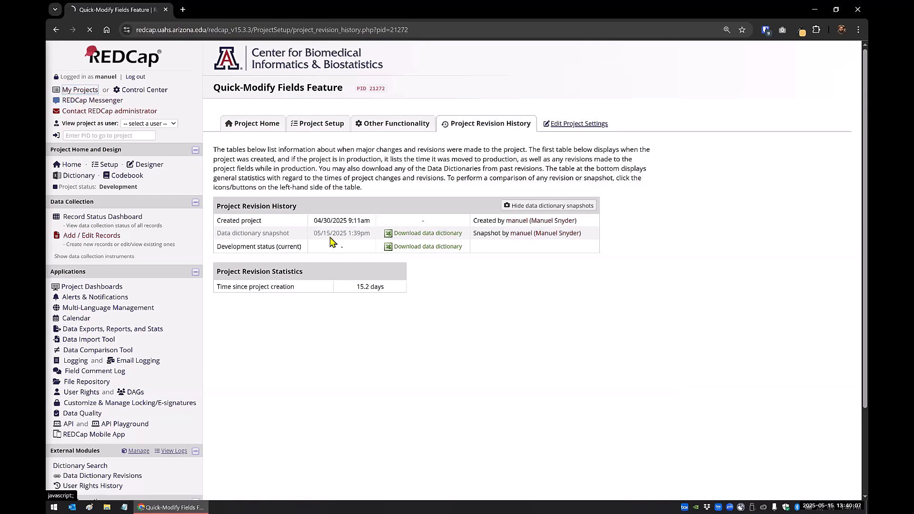
scroll(249, 310, down, 5)
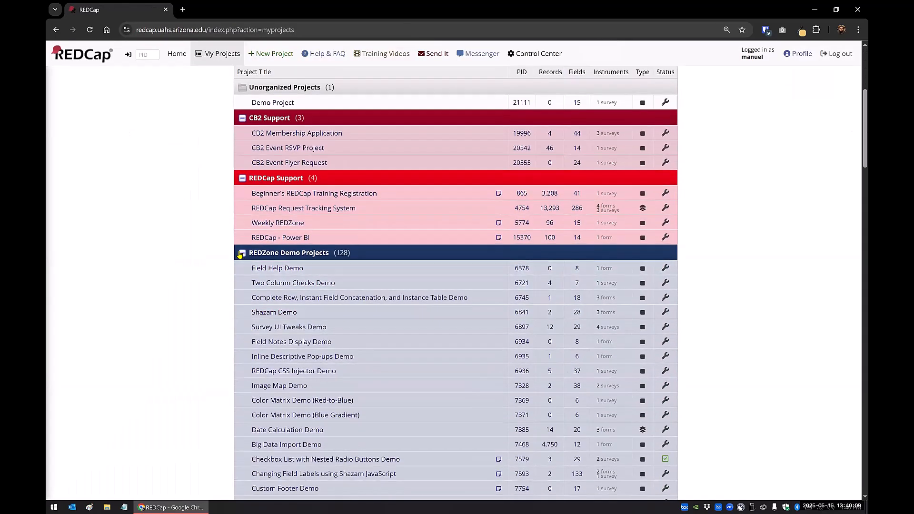
click(241, 253)
click(242, 301)
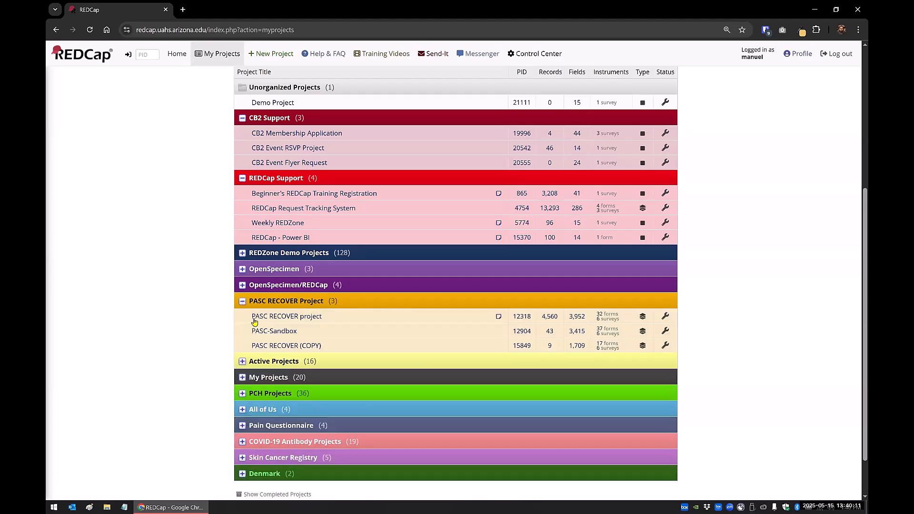
click(270, 320)
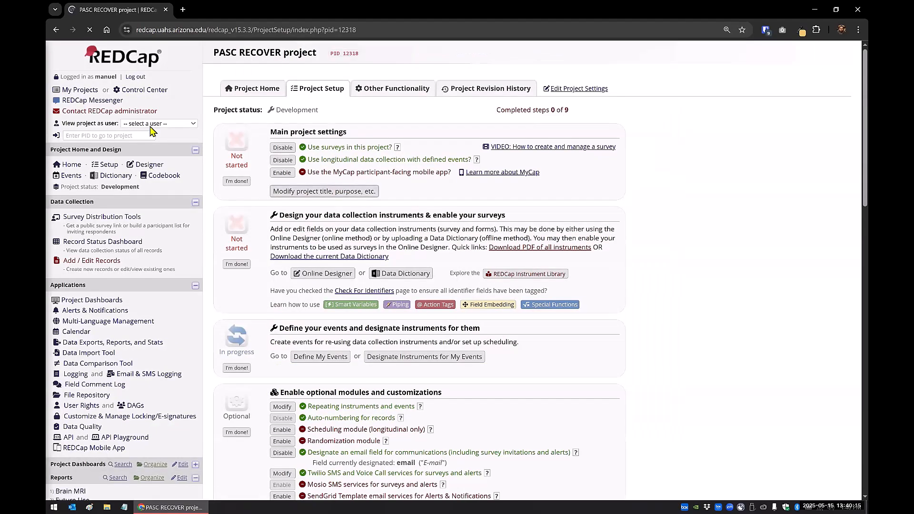
- Open the revision history from the last snapshot in PASC RECOVER's Online Designer and review its data dictionary snapshots through the end
click(149, 165)
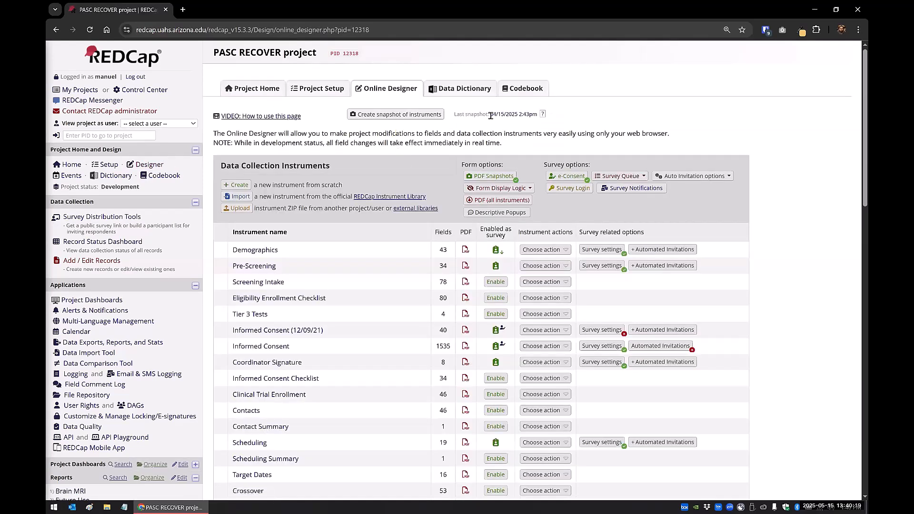
click(504, 115)
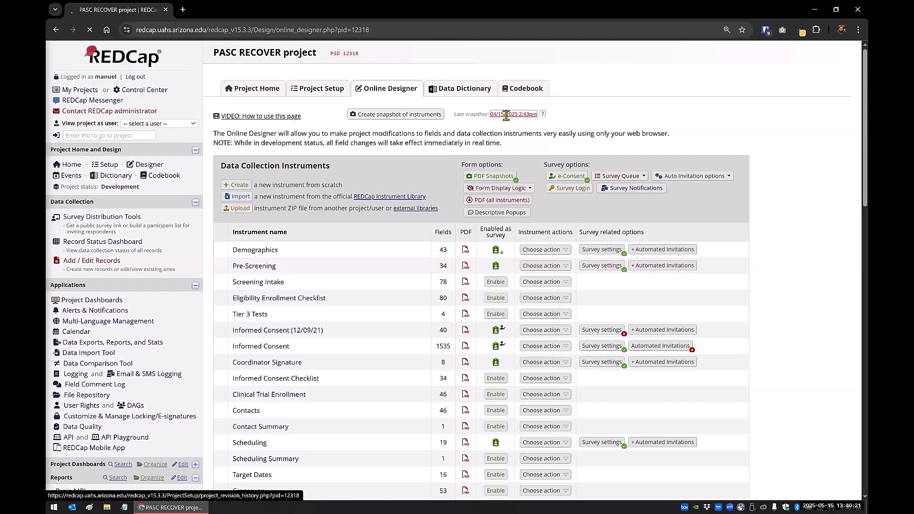
scroll(356, 179, down, 1)
scroll(356, 179, down, 7)
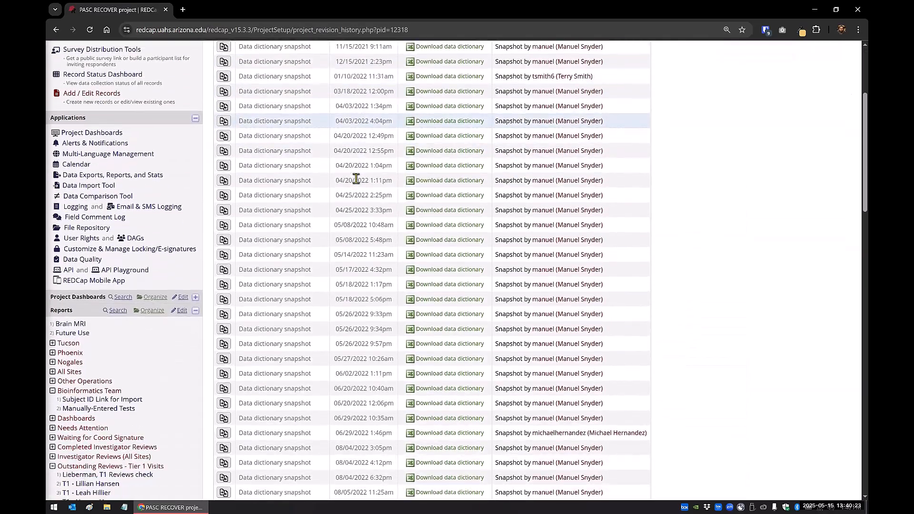
scroll(356, 179, down, 6)
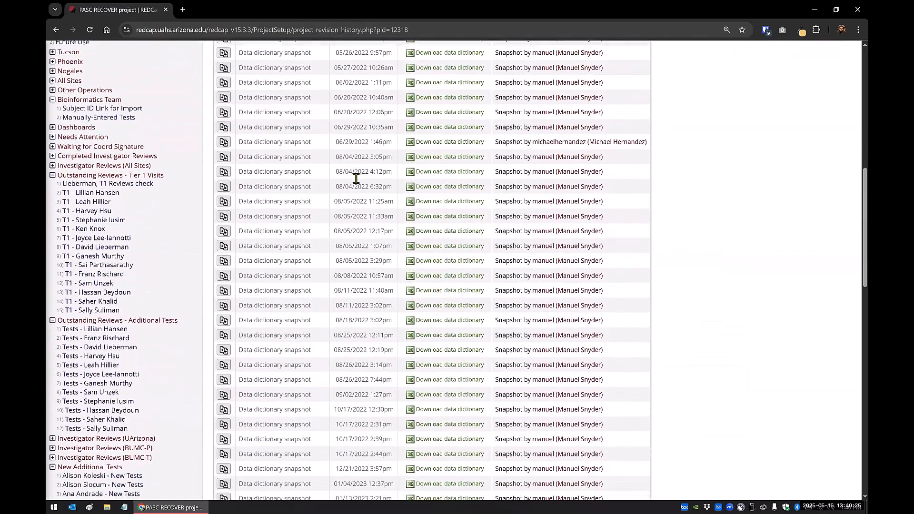
scroll(356, 179, down, 7)
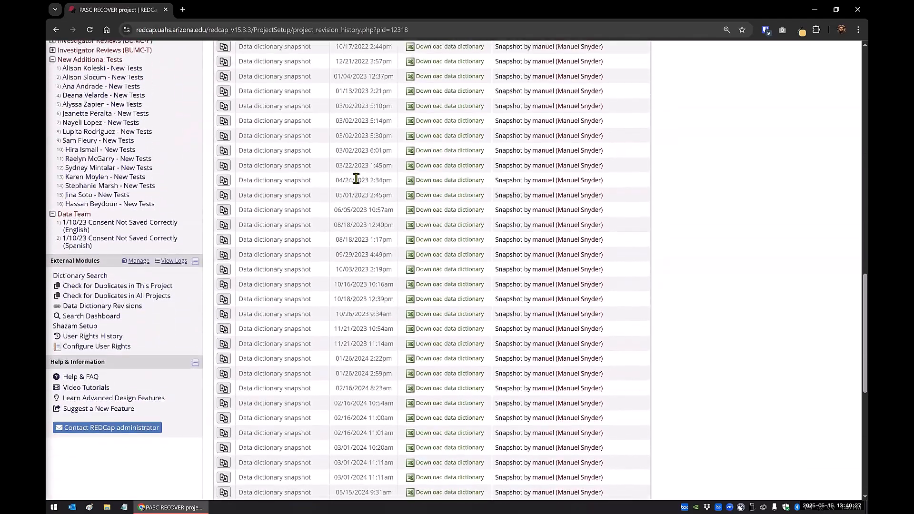
scroll(356, 179, down, 4)
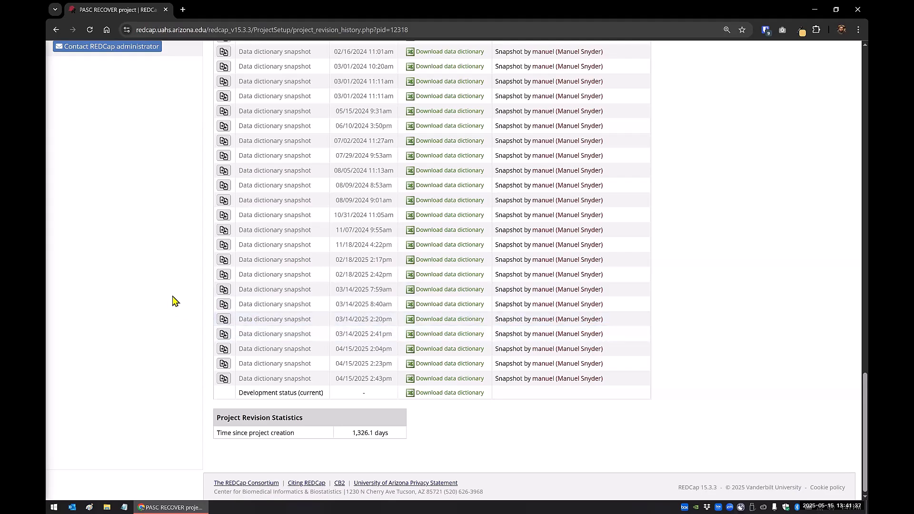
- Return to the PASC RECOVER Online Designer and open the available instrument actions for Demographics
scroll(172, 296, up, 20)
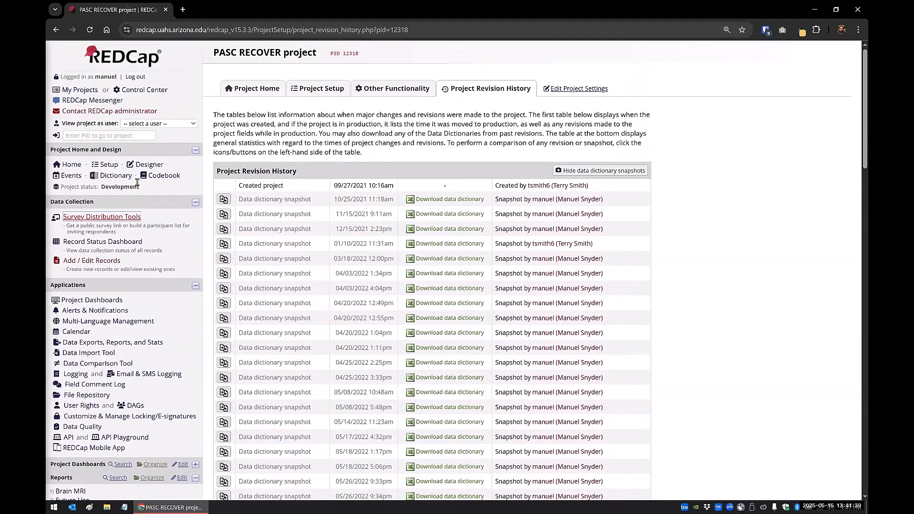
click(147, 167)
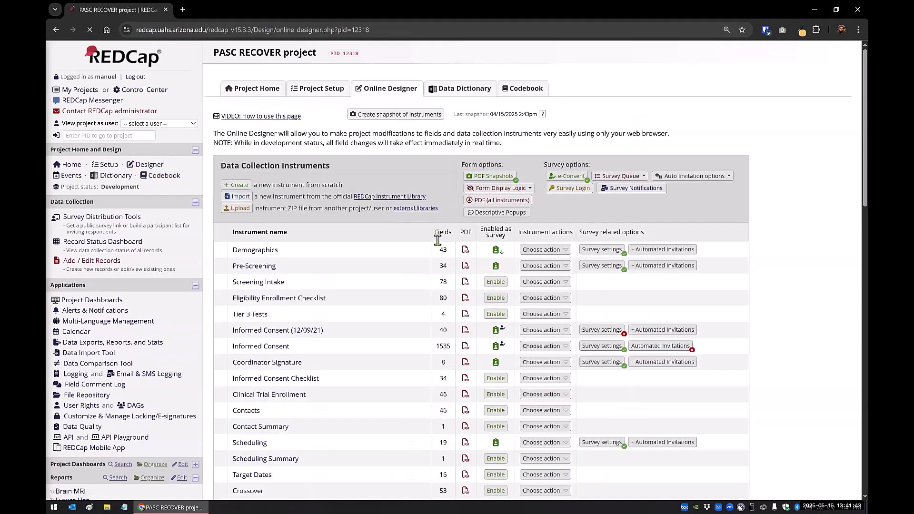
click(543, 249)
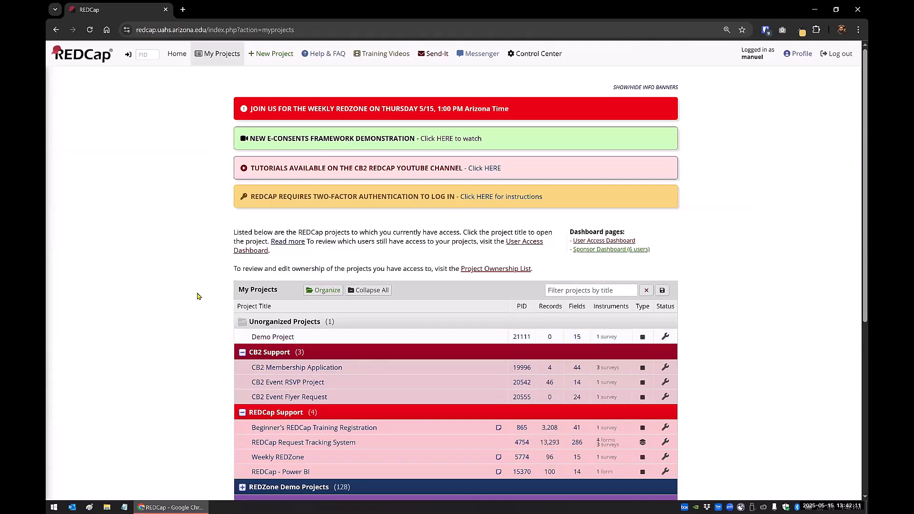
- Expand the REDZone Demo Projects folder in the project list and reopen the Quick-Modify Fields Feature project
scroll(199, 296, down, 6)
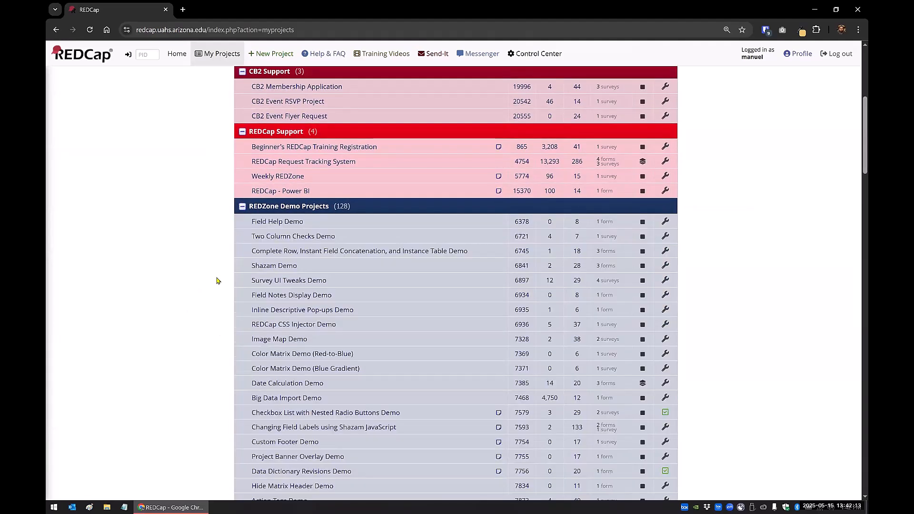
scroll(218, 280, down, 20)
scroll(215, 282, down, 10)
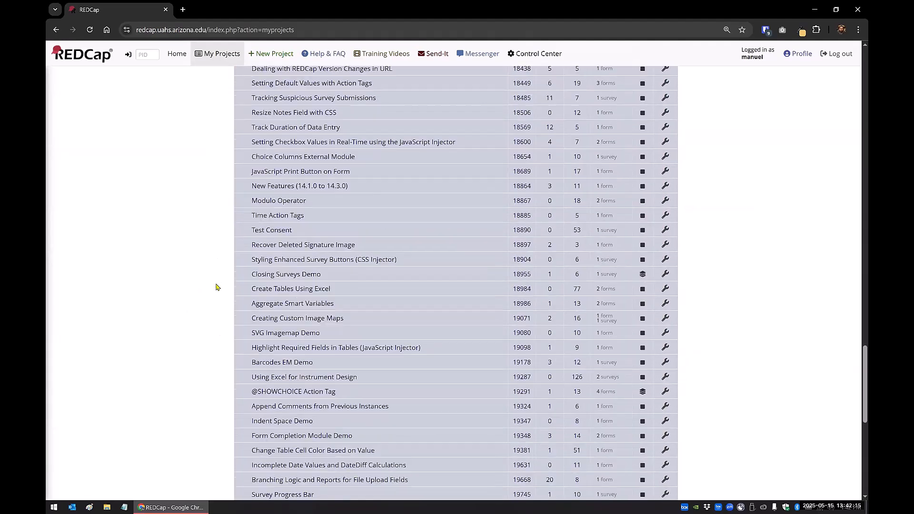
click(293, 224)
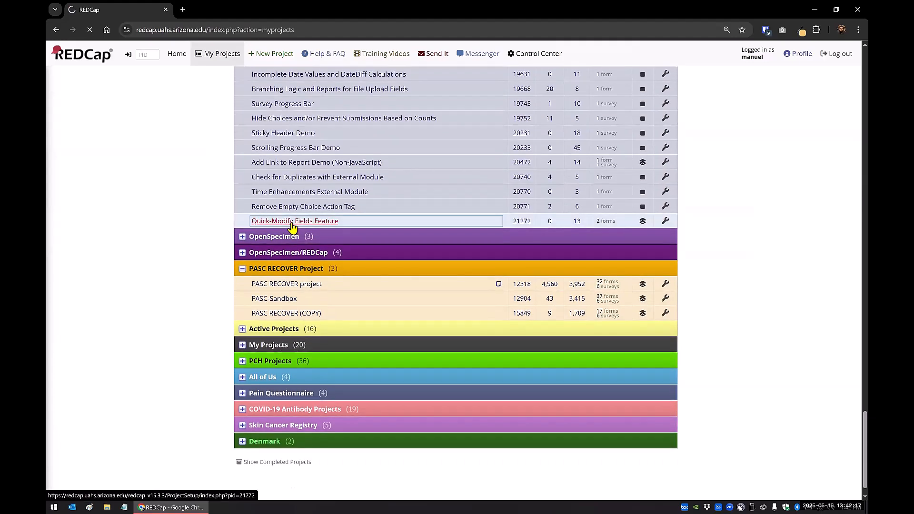